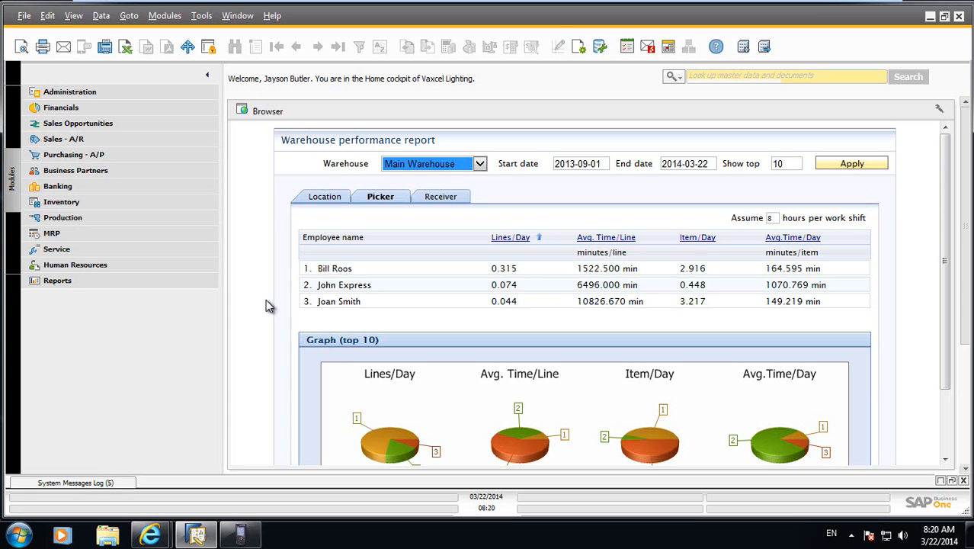
Bring up the handheld scanner emulator and the Lisa WMS Login browser window side by side.
left_click(241, 537)
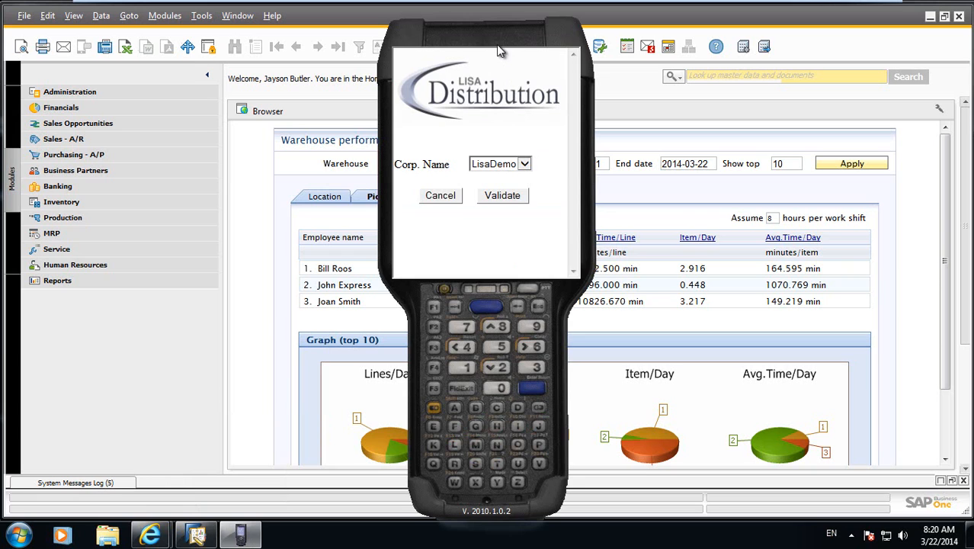
left_click_drag(498, 43, 693, 38)
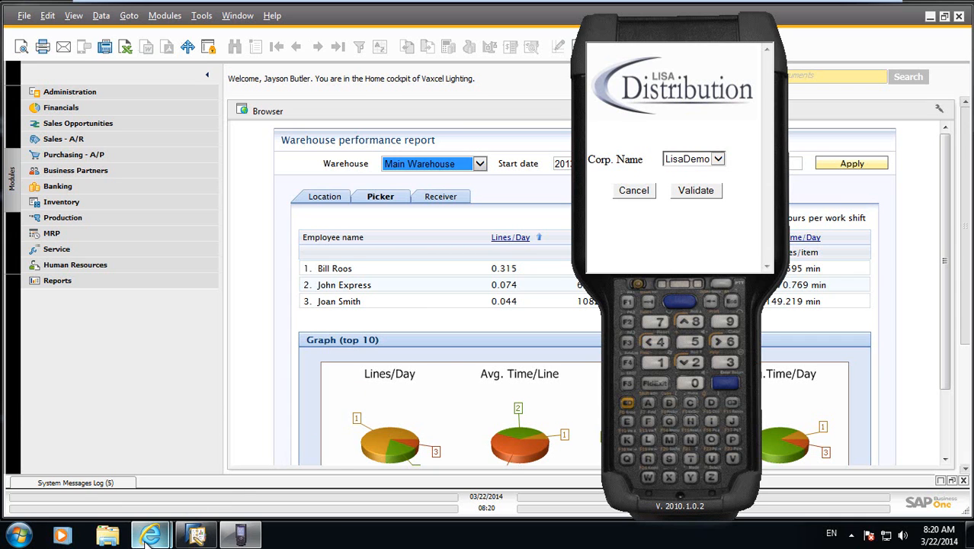
mouse_move(145, 539)
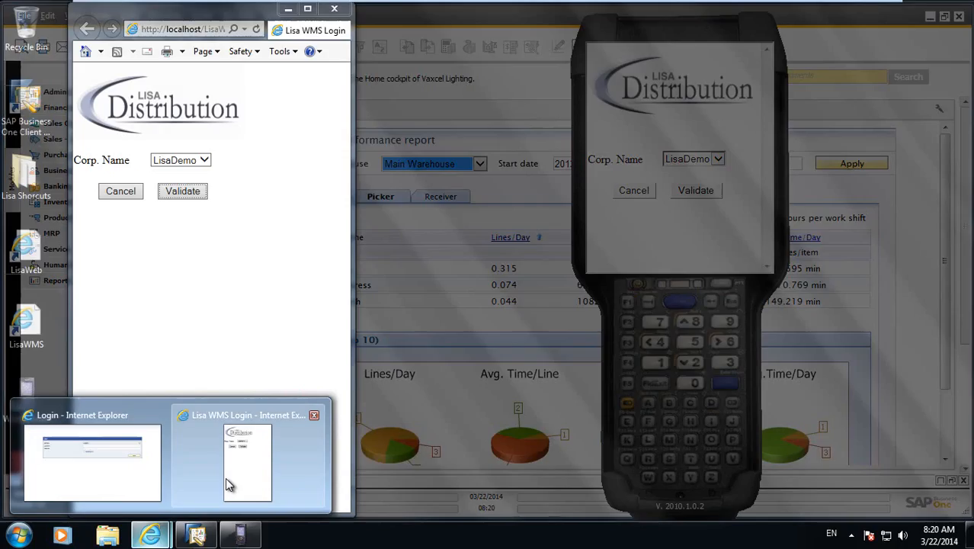
left_click(247, 461)
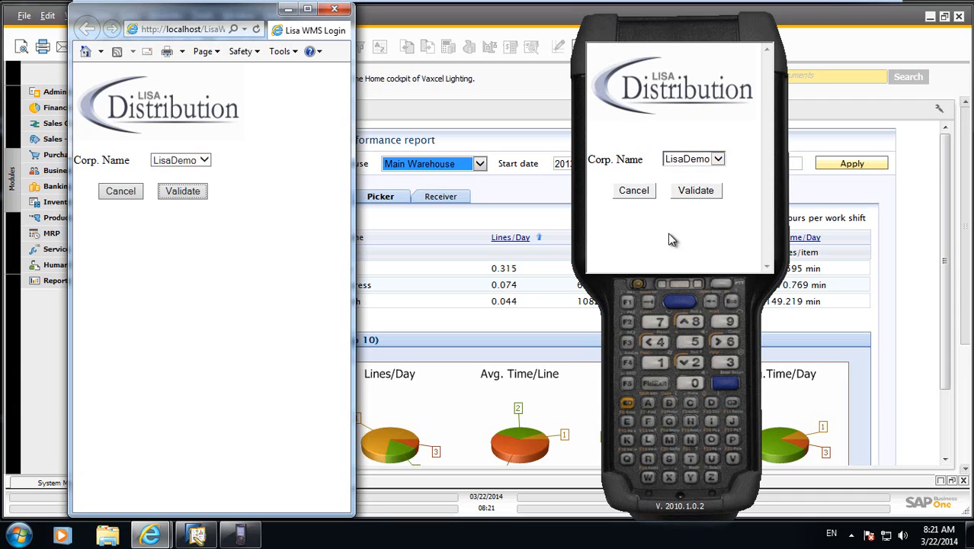
On the handheld, accept the LisaDemo company and log in with the warehouse worker's user name and account password.
left_click(693, 193)
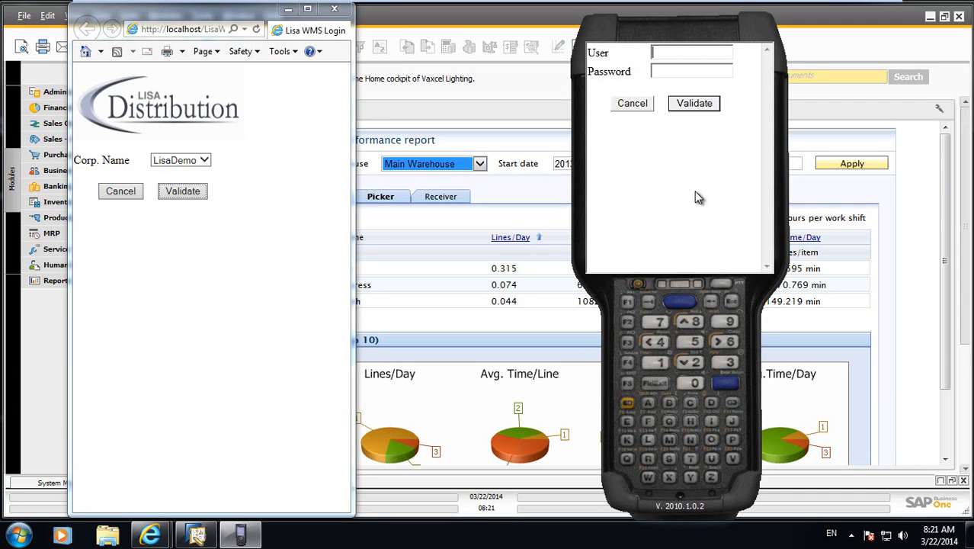
type("b")
key("BackSpace")
type("johnexp")
key("Tab")
type("*****")
key("Return")
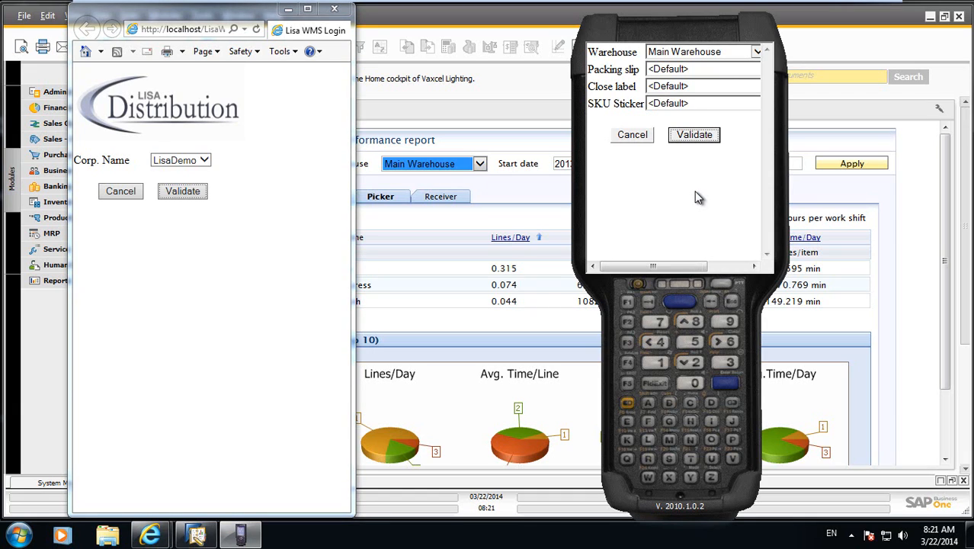
Confirm Main Warehouse with default packing slip, close label and SKU sticker settings on the handheld.
left_click(757, 52)
left_click(757, 53)
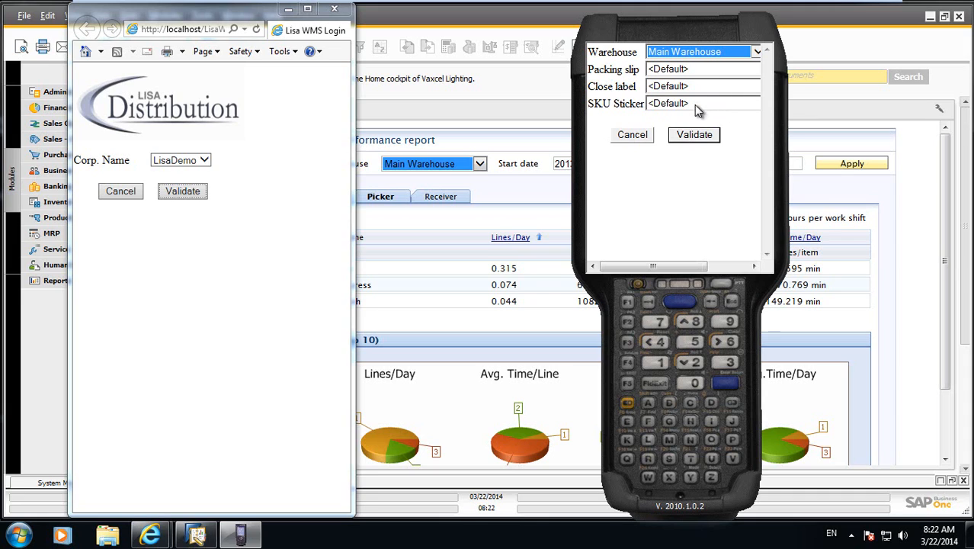
left_click(706, 136)
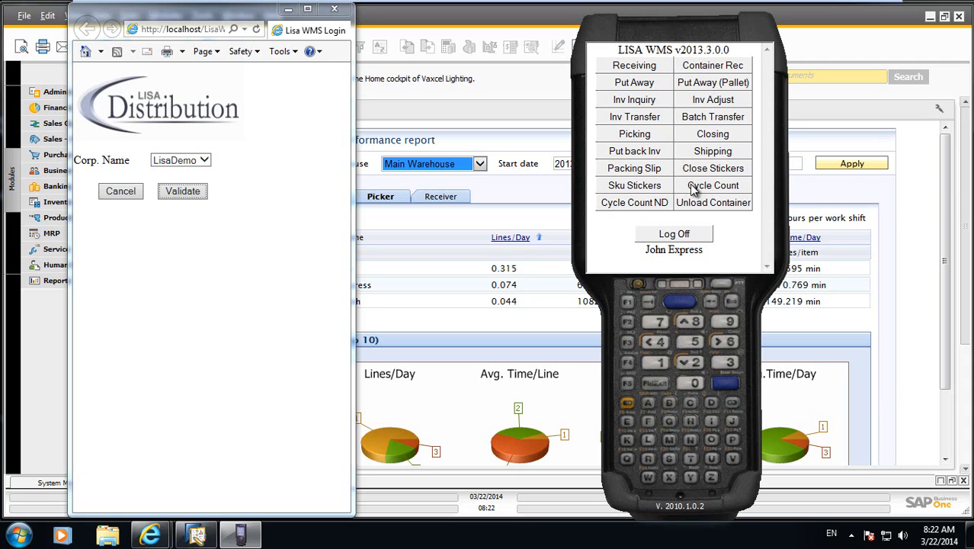
In the browser, accept LisaDemo, log in with the second worker's user name and account password, and confirm West Coast Warehouse.
left_click(181, 191)
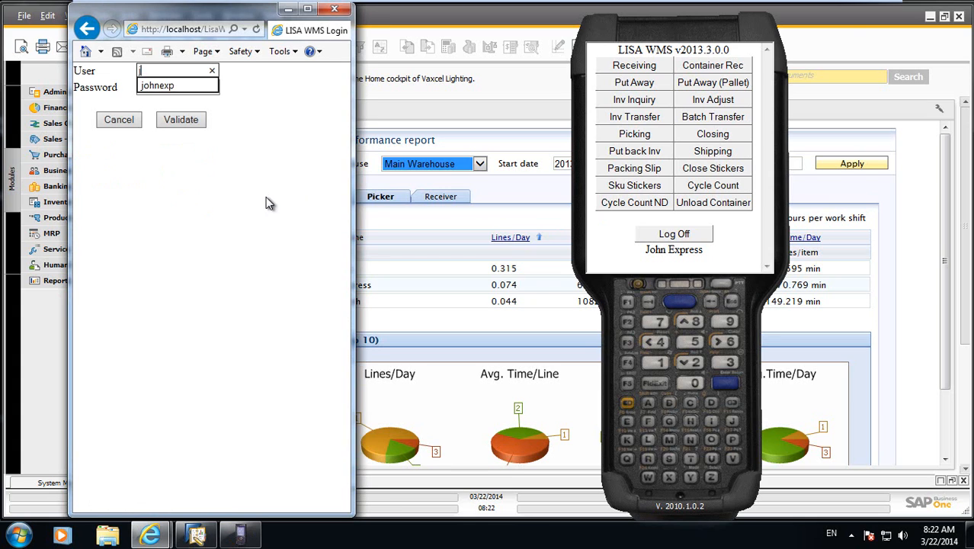
key("Tab")
key("Return")
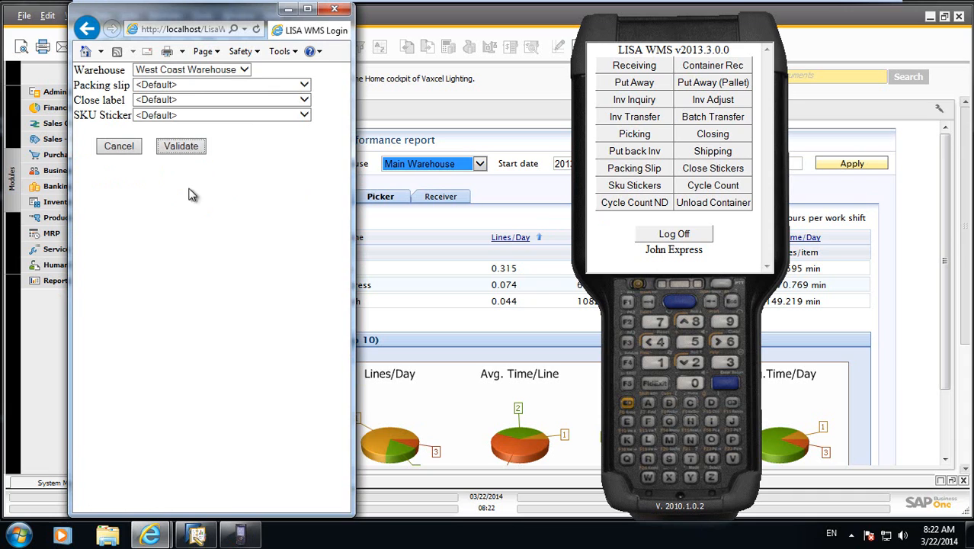
left_click(189, 150)
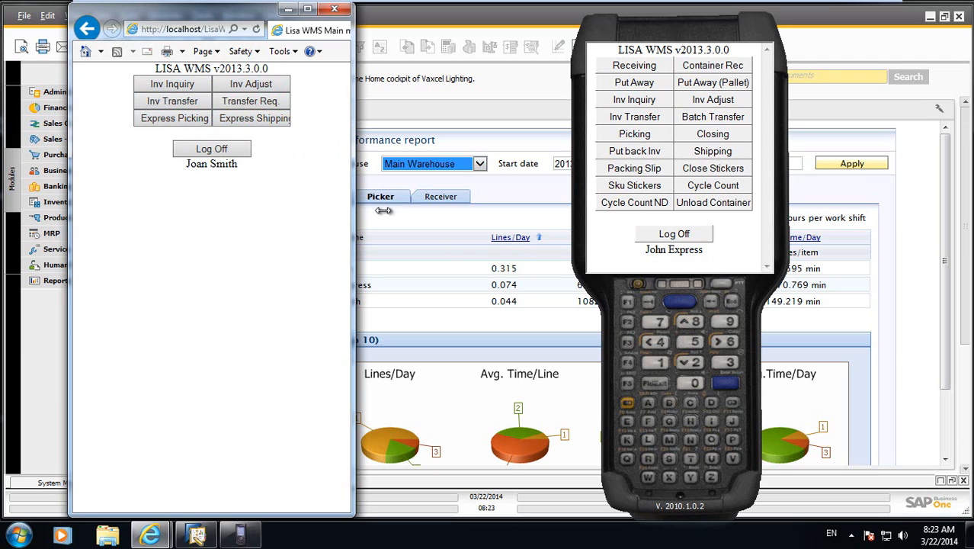
Log off the browser WMS session, minimize its window and move the handheld emulator aside.
left_click(211, 150)
left_click(289, 9)
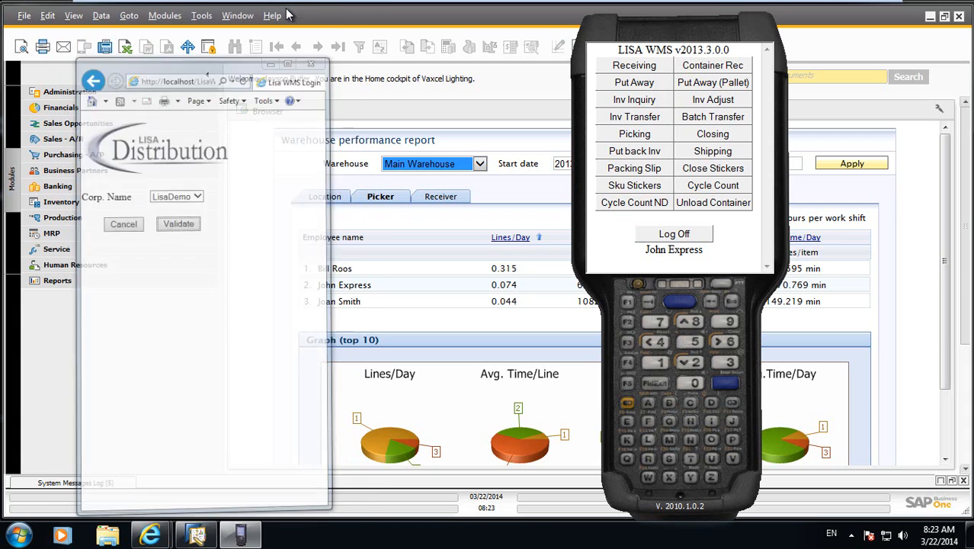
left_click_drag(659, 32, 754, 29)
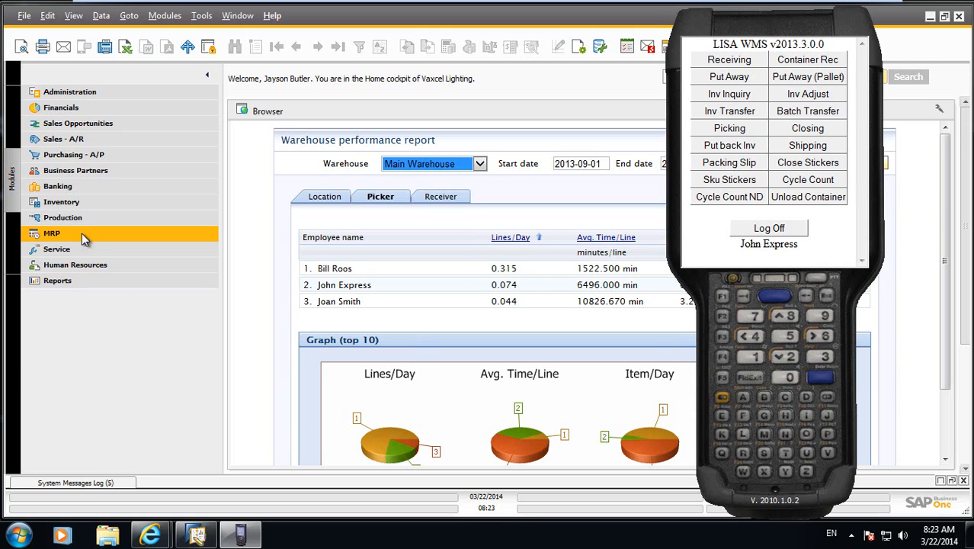
Open the inventory Item Master Data in SAP Business One and find item B10000.
left_click(78, 203)
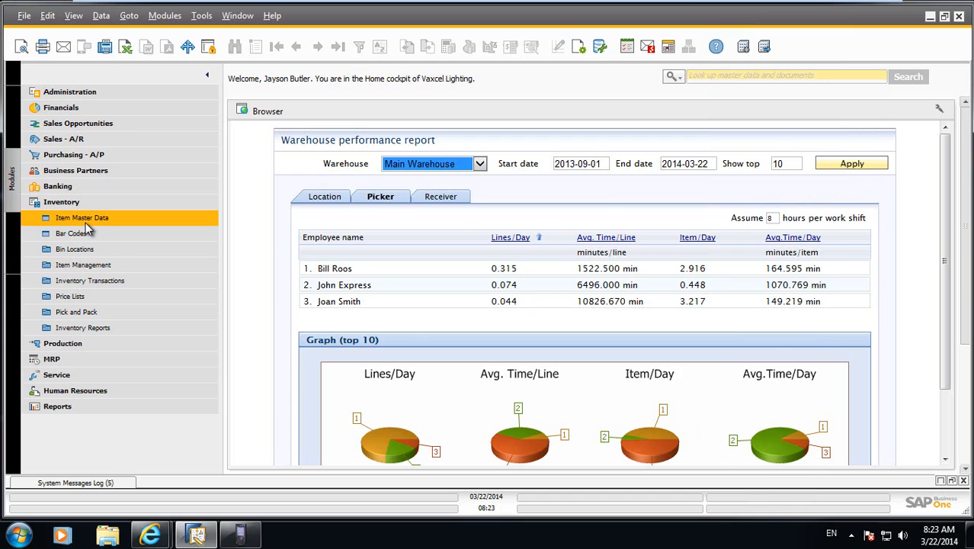
left_click(84, 219)
type("a00001")
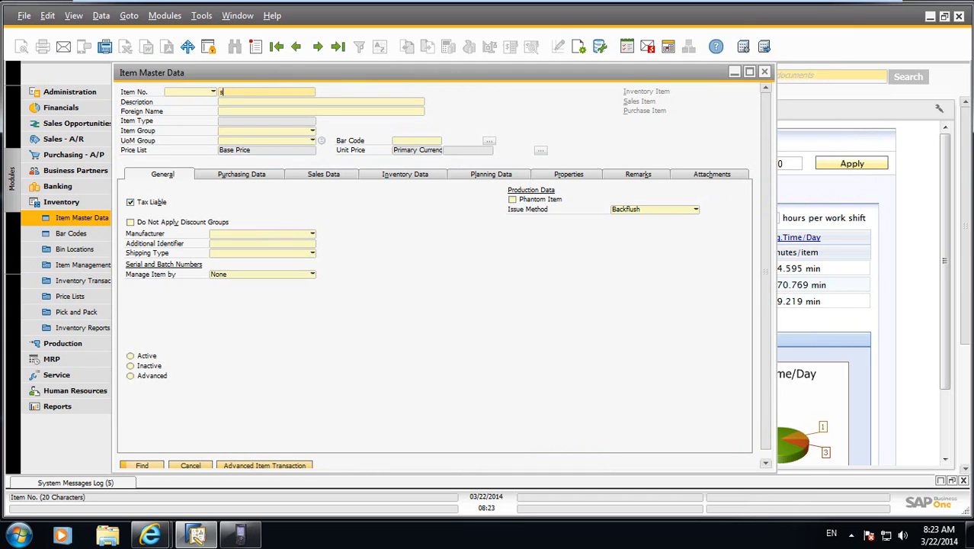
key("BackSpace")
key("BackSpace")
key("BackSpace")
key("BackSpace")
key("BackSpace")
key("BackSpace")
type("b10000")
key("Return")
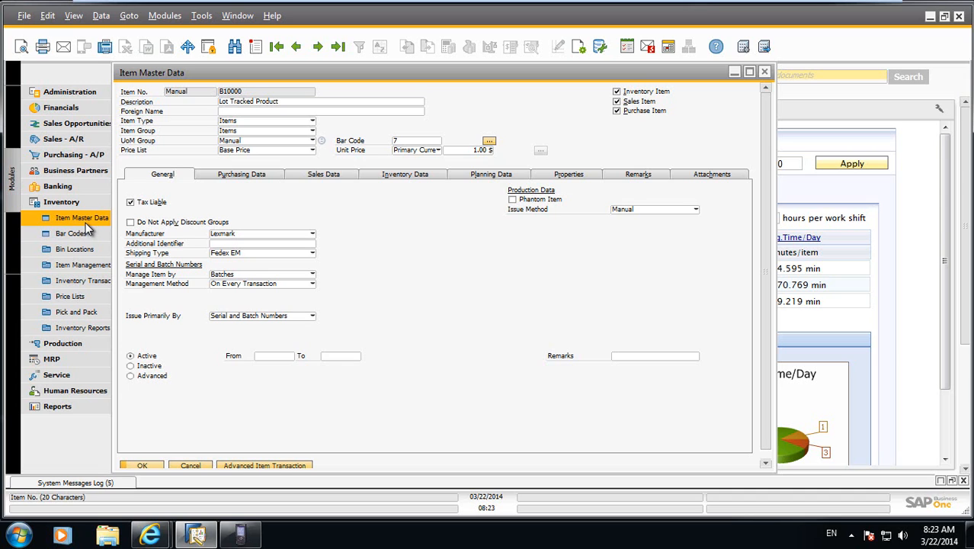
Review item B10000's stock by warehouse and bin, including the batches in bin 01A01, and close the item windows.
left_click(419, 172)
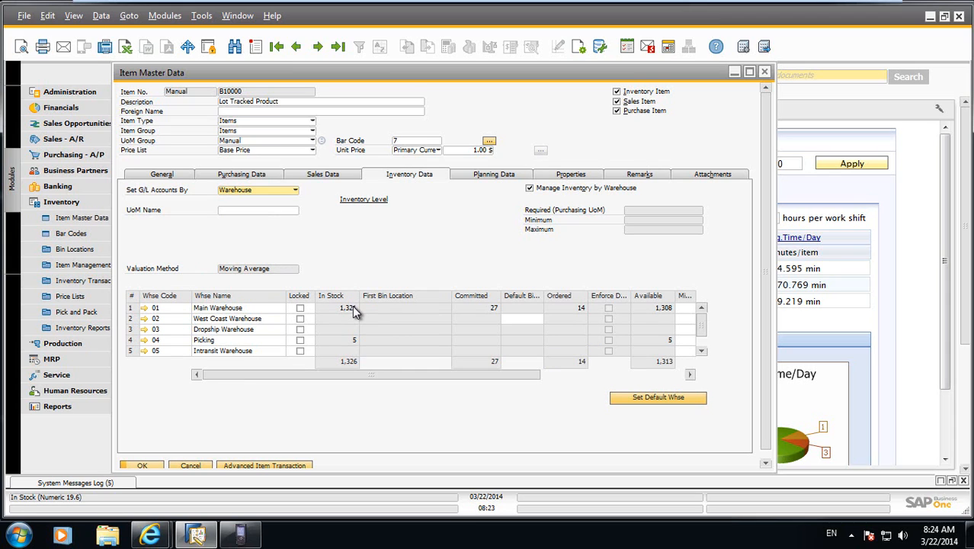
left_click(284, 464)
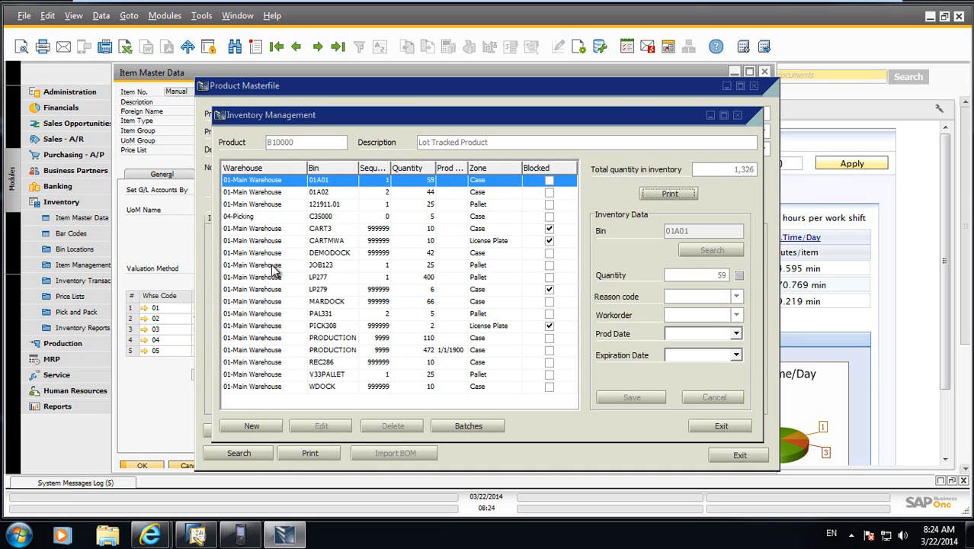
left_click(270, 170)
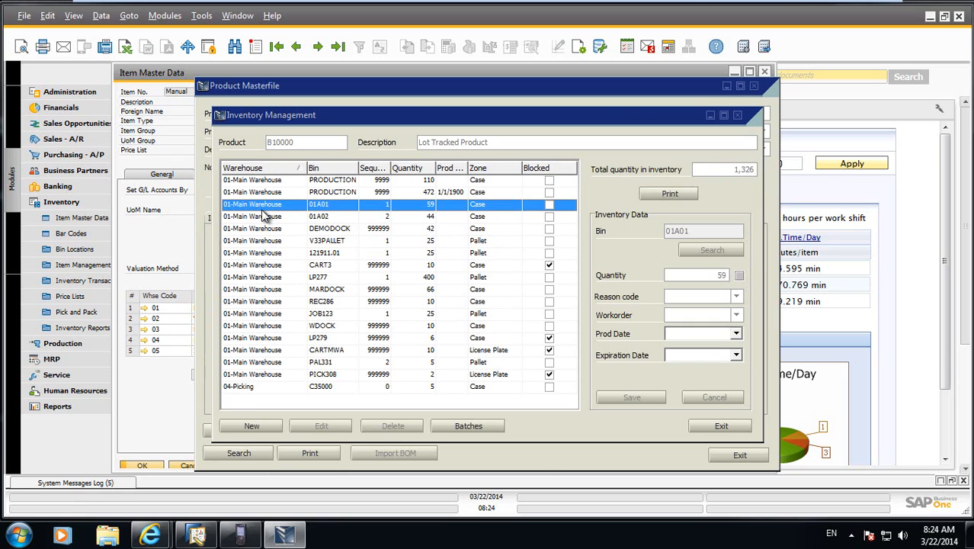
left_click(475, 427)
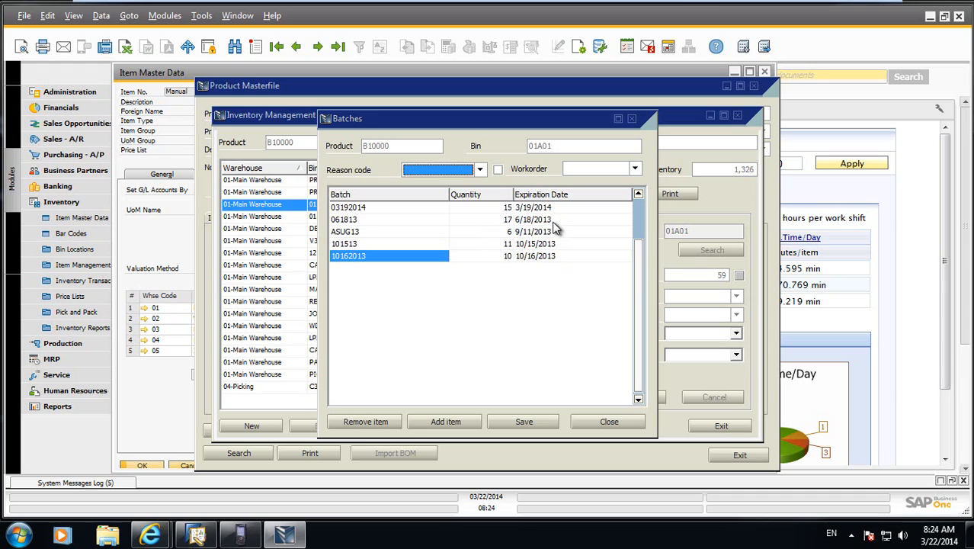
left_click(600, 425)
left_click(715, 427)
left_click(735, 455)
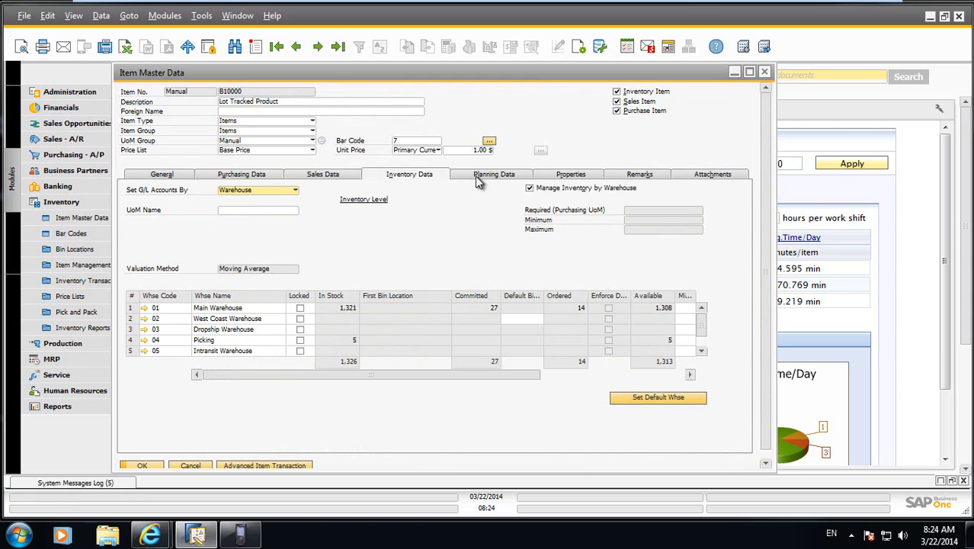
left_click(765, 71)
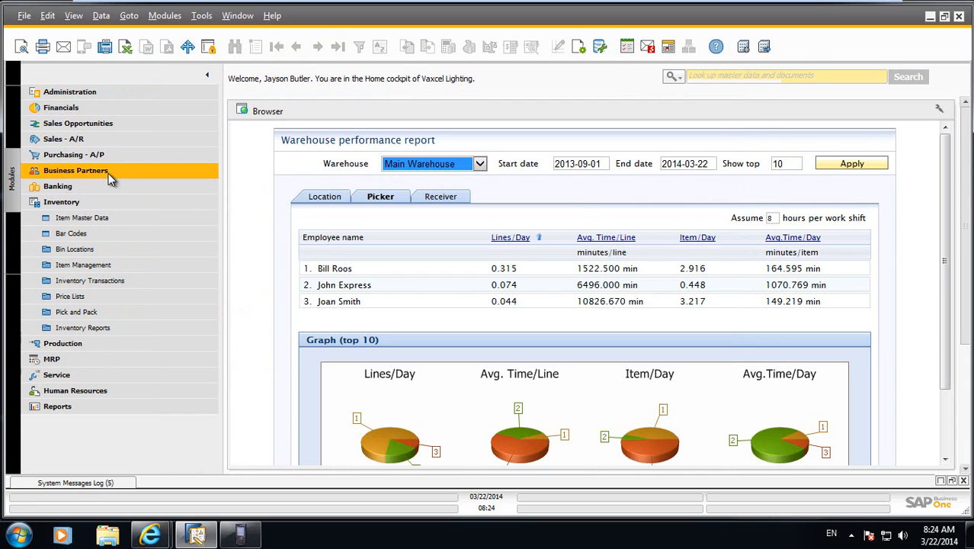
left_click(72, 202)
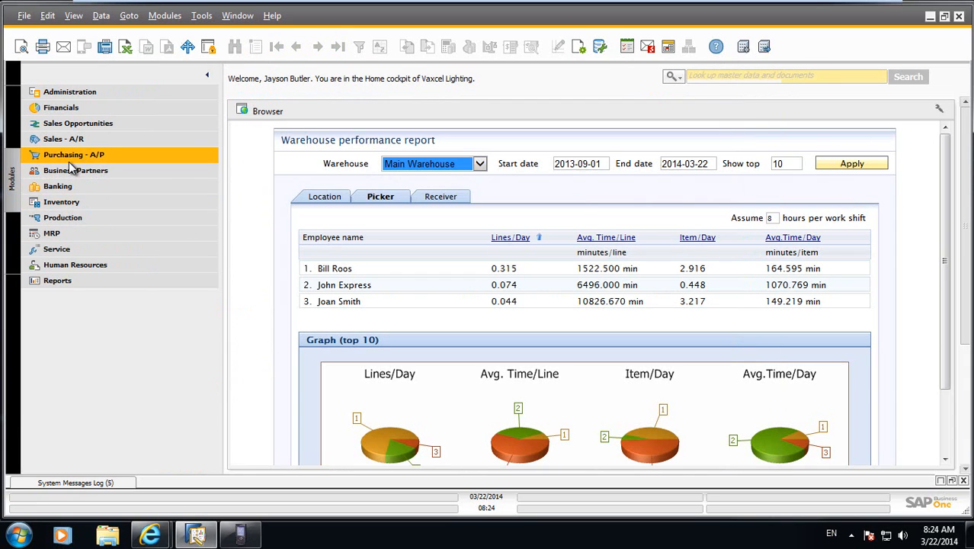
Start a new purchase order, widen its window and choose Acme Associates as the vendor.
left_click(74, 155)
left_click(70, 155)
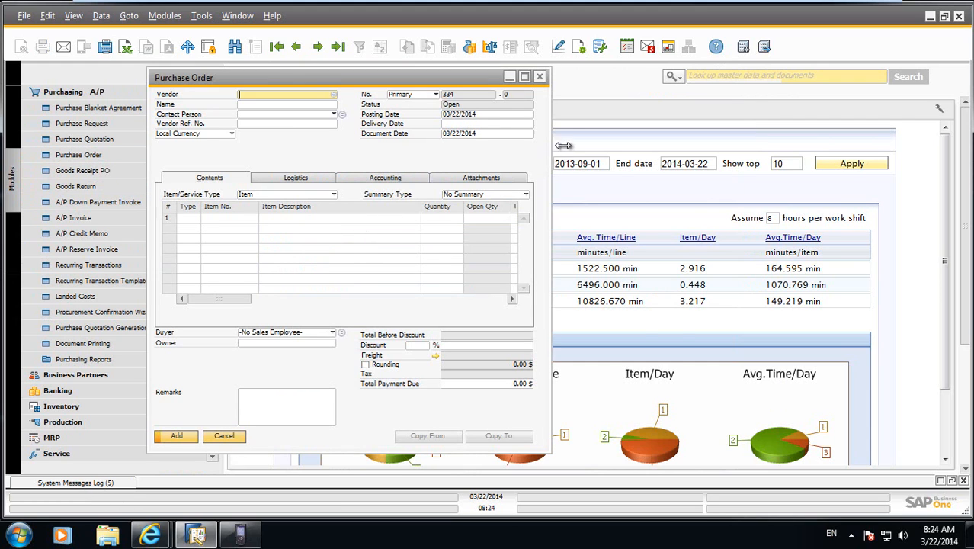
left_click_drag(550, 148, 686, 148)
key("Tab")
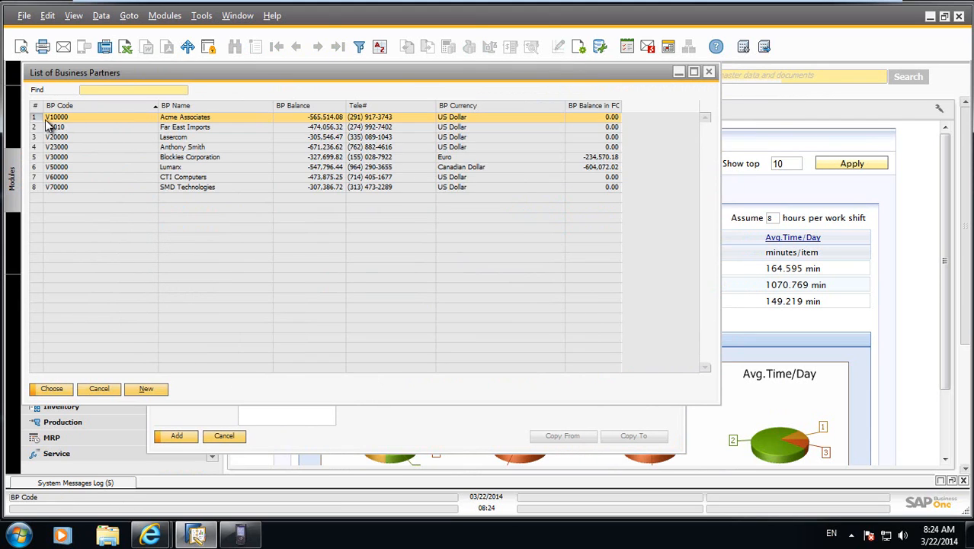
key("Return")
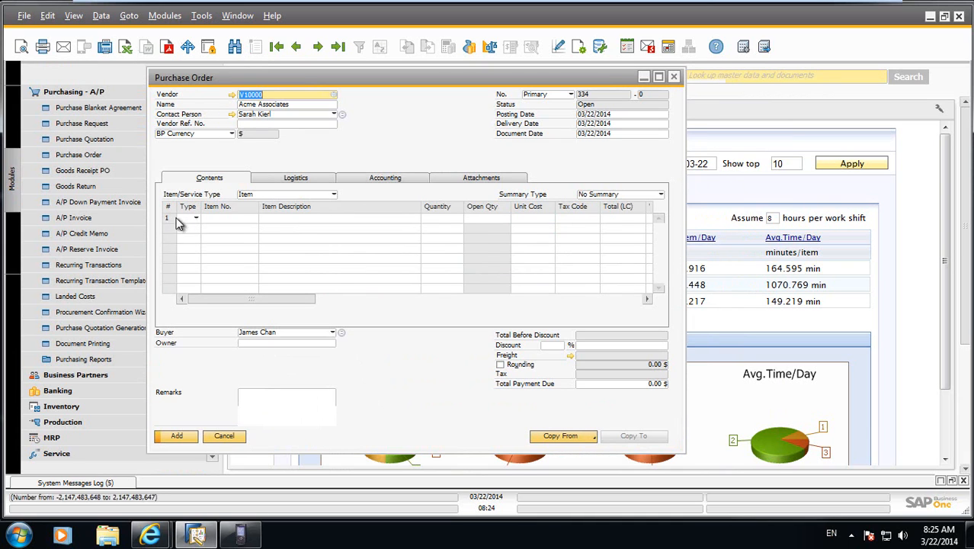
Add order lines for items A00001 IBM Infoprint 1312, B10000 Lot Tracked Product and S10000 Server Point 10000.
left_click(224, 221)
key("Tab")
double_click(193, 217)
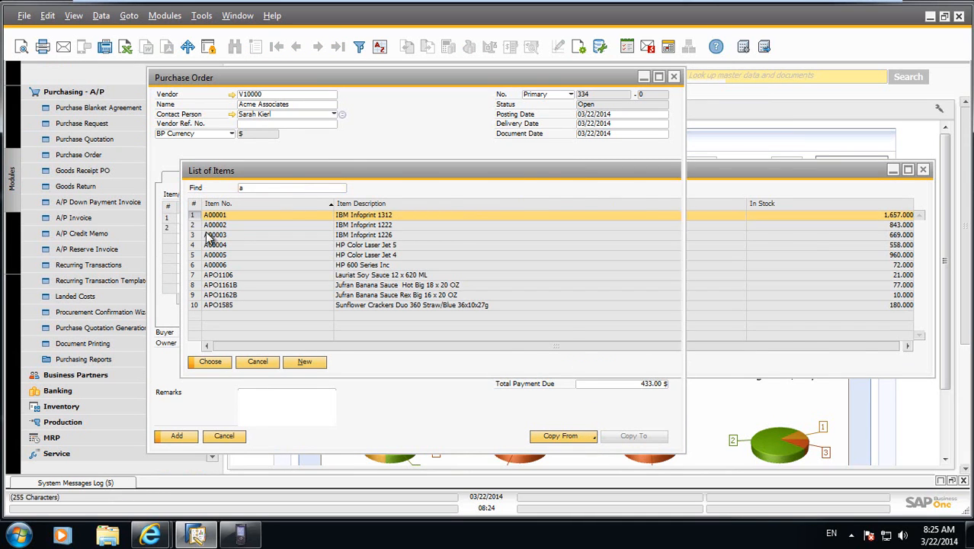
type("B1")
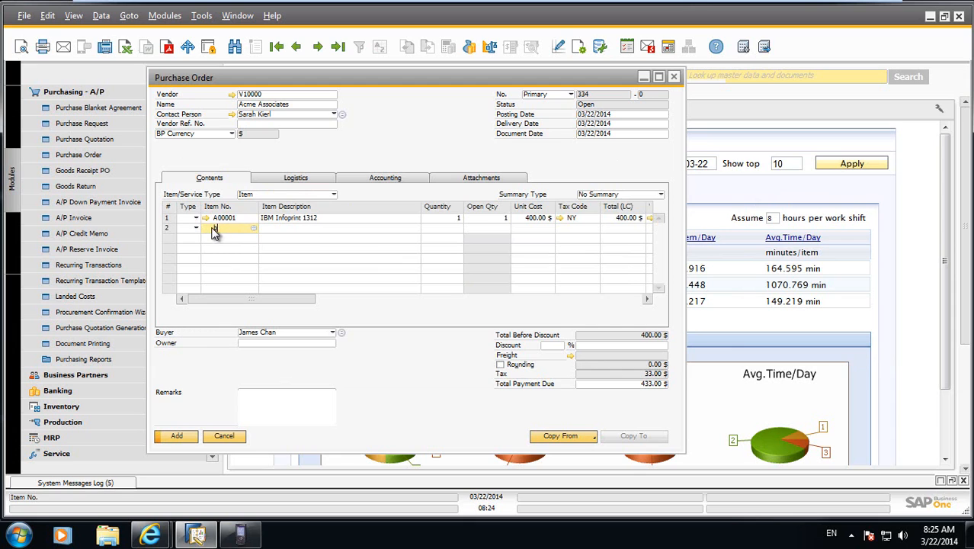
key("Tab")
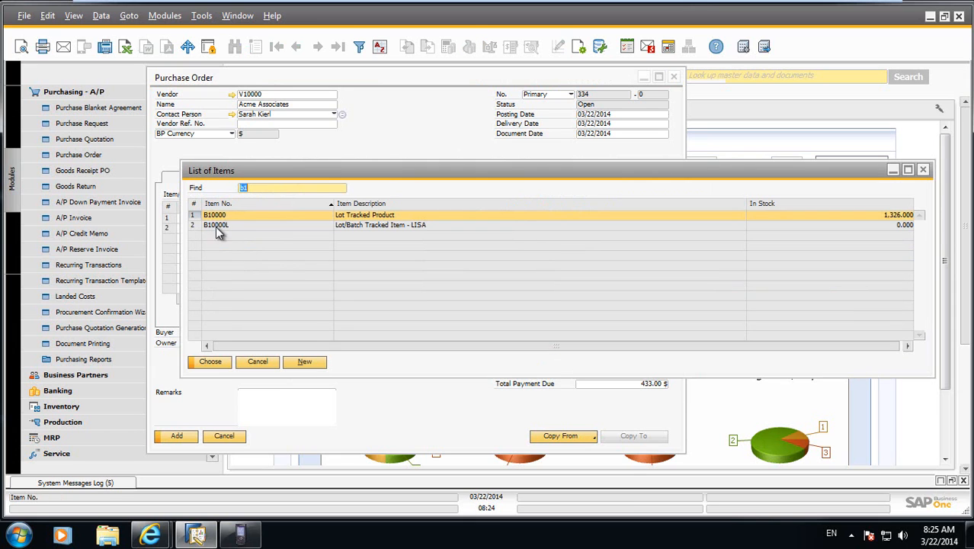
double_click(192, 217)
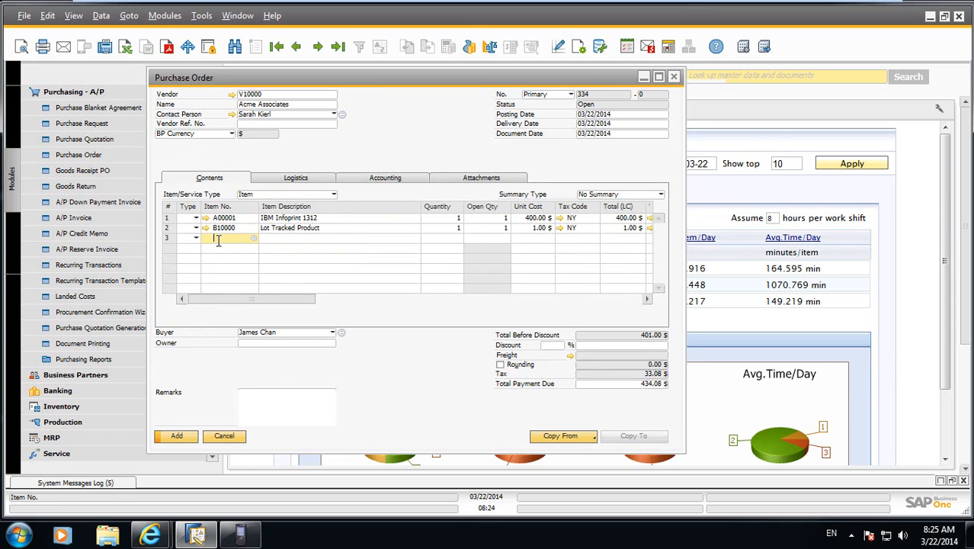
type("S")
key("Tab")
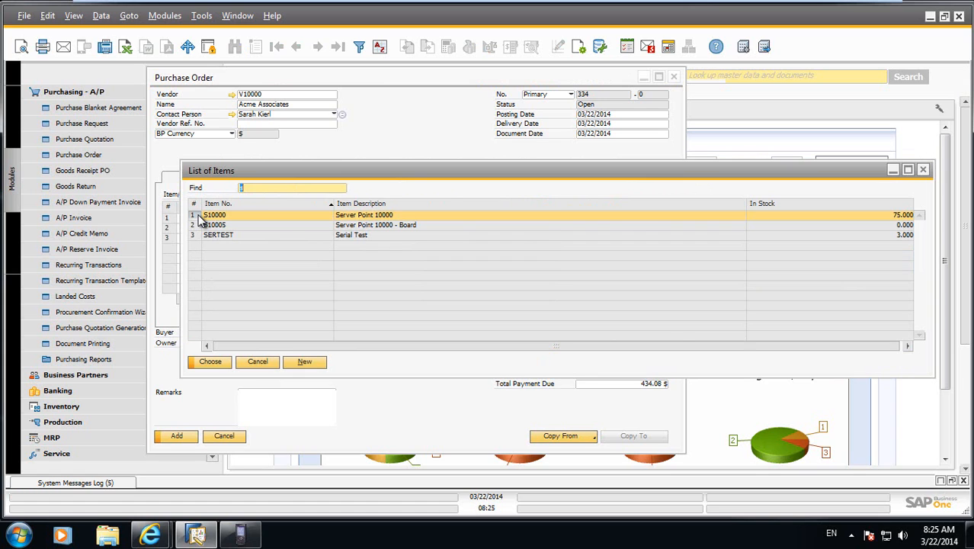
double_click(200, 217)
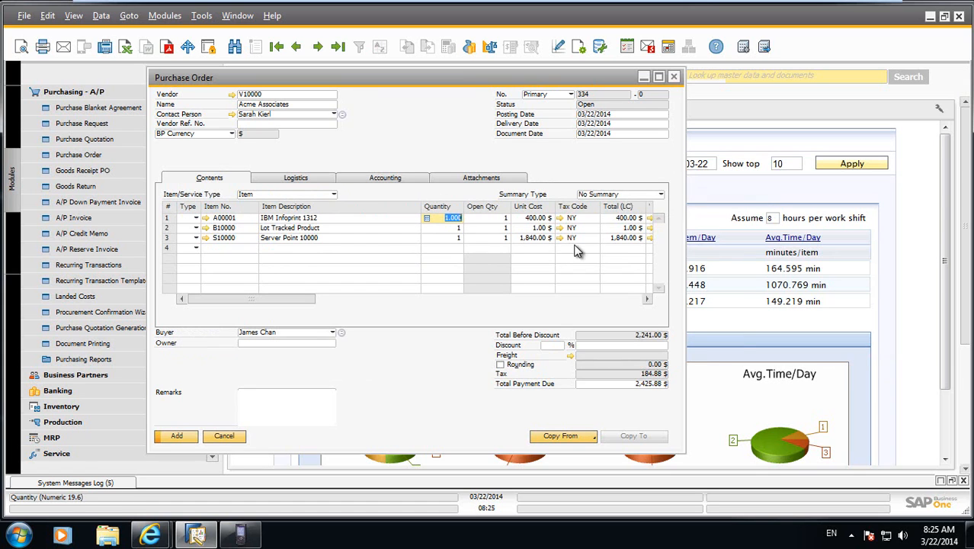
Set the line quantities to 10 for A00001, 15 for B10000 and 2 for S10000, and widen the order window to show the warehouse column.
type("10")
key("Down")
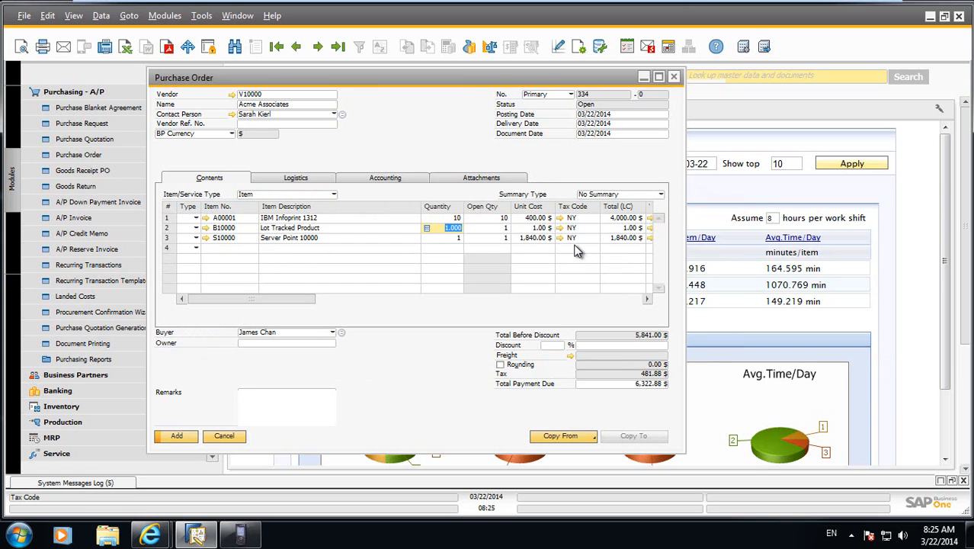
type("15")
key("Down")
type("2")
key("Tab")
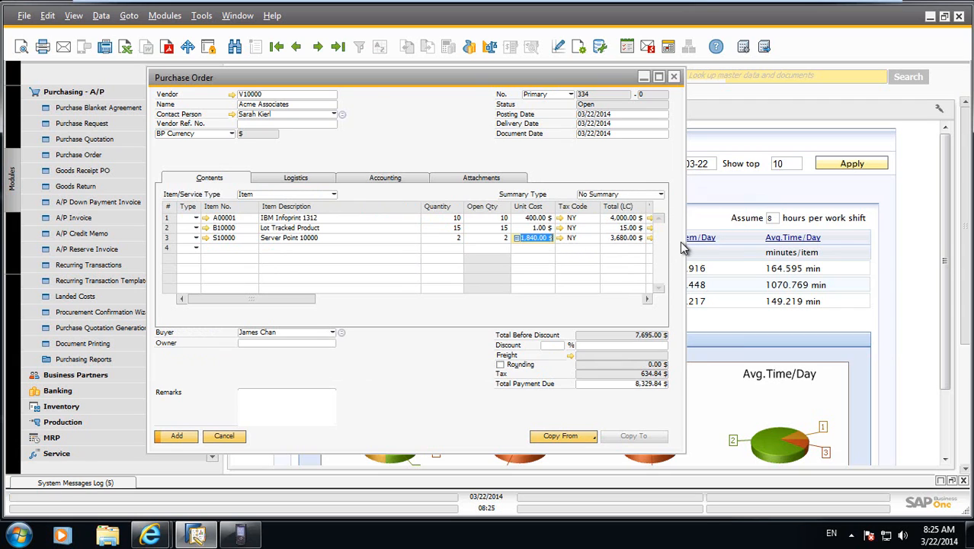
left_click_drag(684, 241, 778, 245)
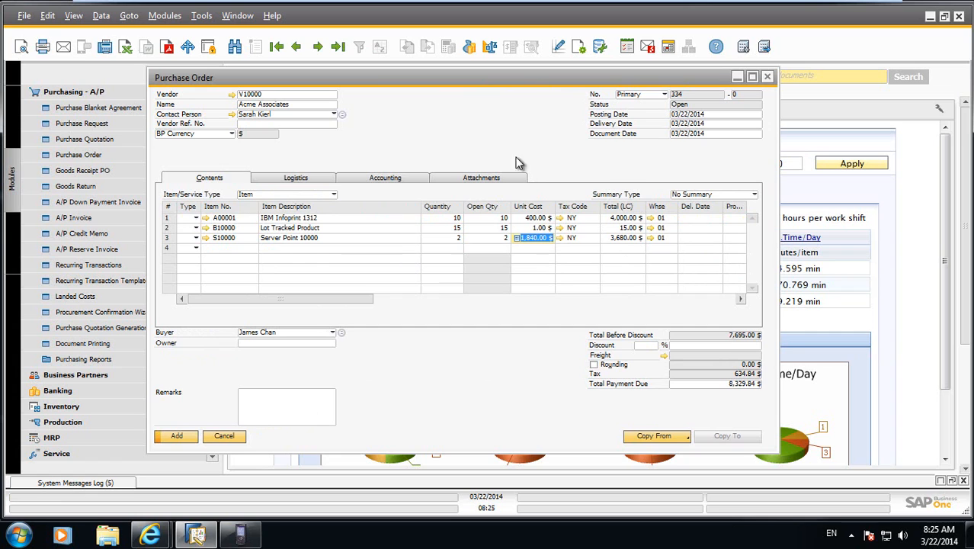
left_click_drag(412, 78, 402, 76)
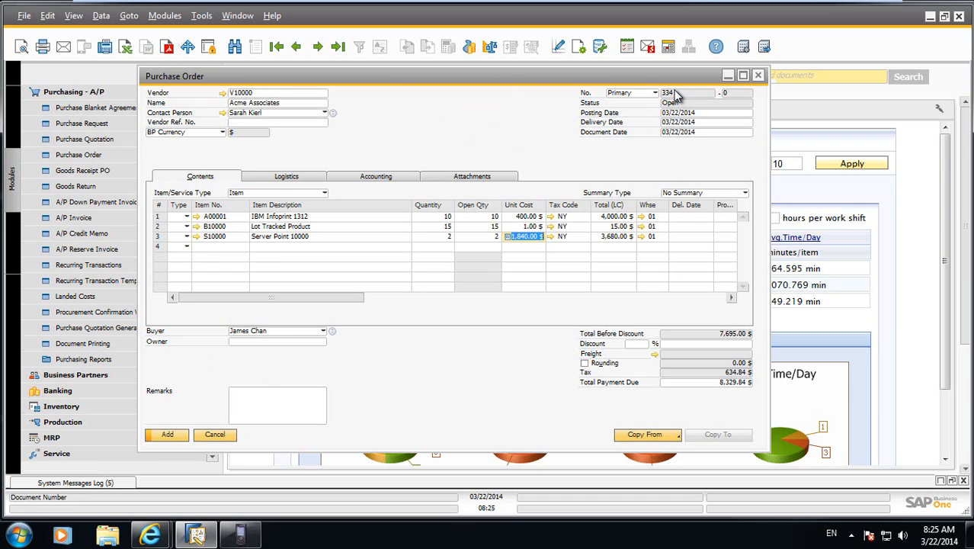
Switch to the LISA WMS handheld, open Receiving, try to load purchase order 334 and dismiss the message.
left_click(238, 538)
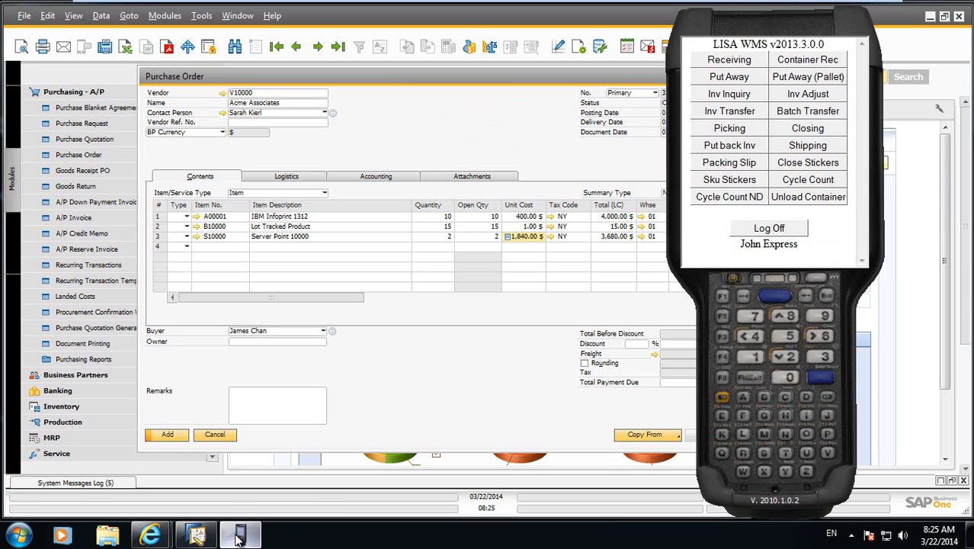
left_click(717, 61)
type("334")
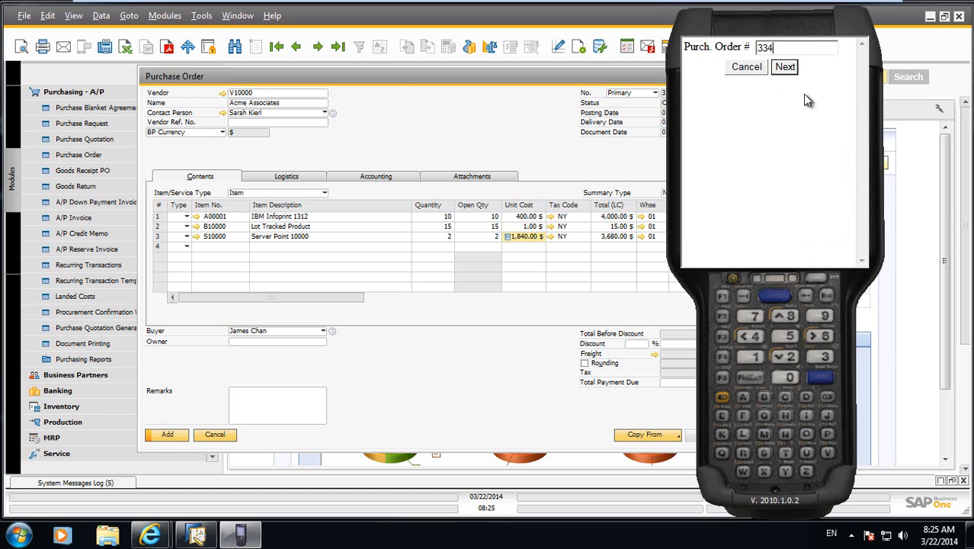
key("Return")
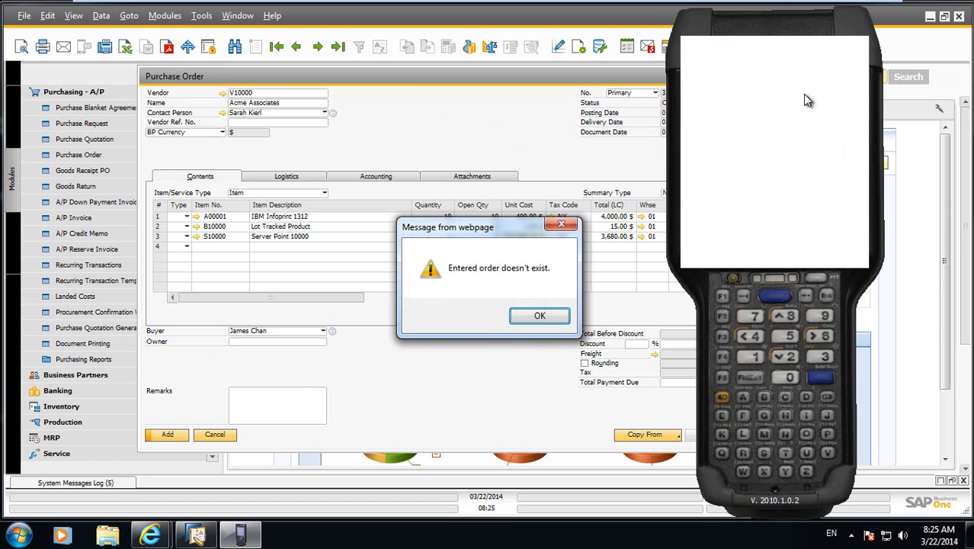
left_click_drag(495, 229, 776, 157)
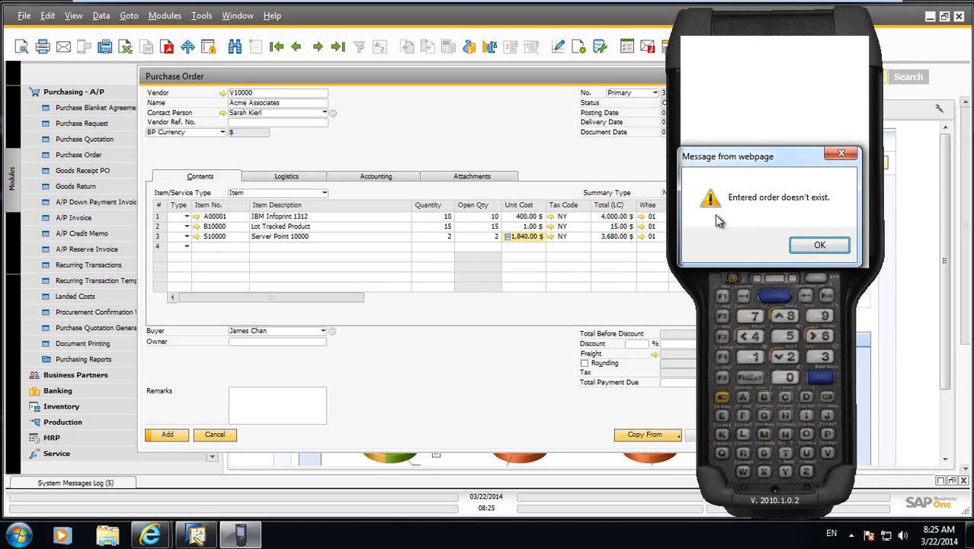
left_click(820, 250)
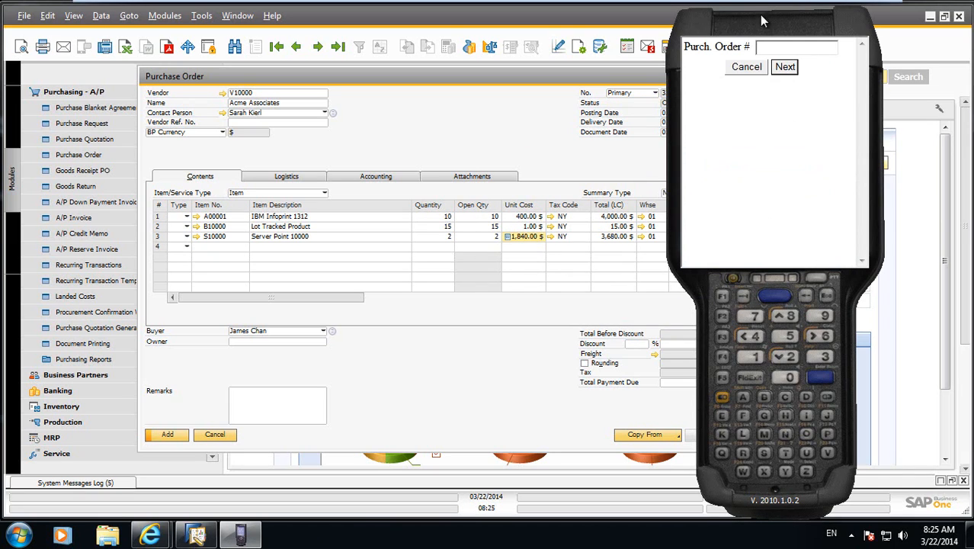
Move the handheld aside and add the Acme Associates purchase order in SAP Business One.
left_click_drag(763, 27, 447, 27)
left_click(168, 438)
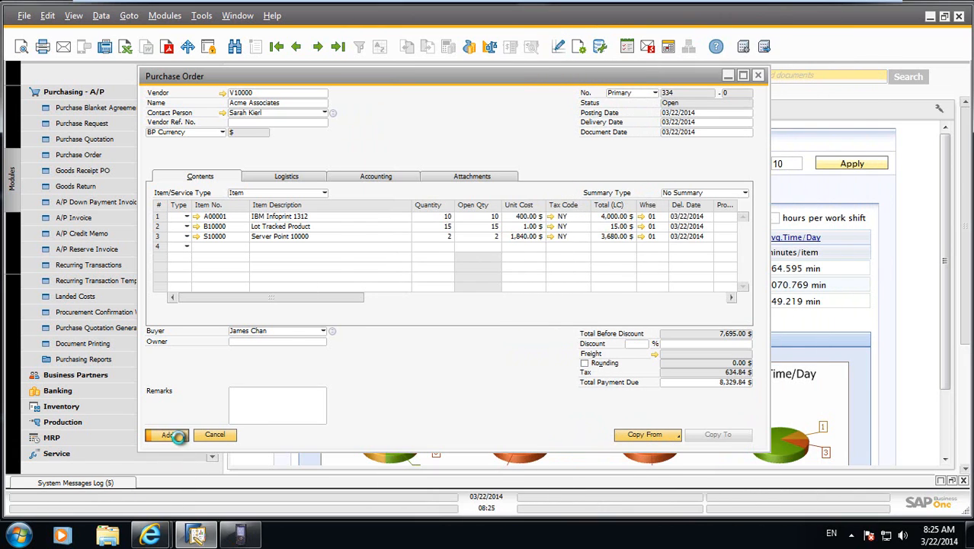
left_click(168, 436)
On the LISA WMS handheld, load purchase order 334 for receiving and set the license plate to DOCK.
left_click(240, 533)
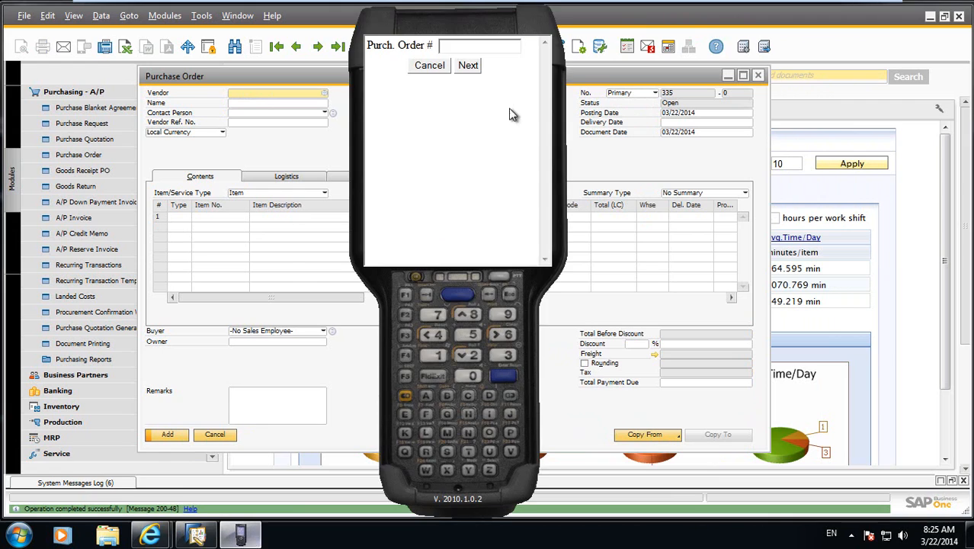
type("334")
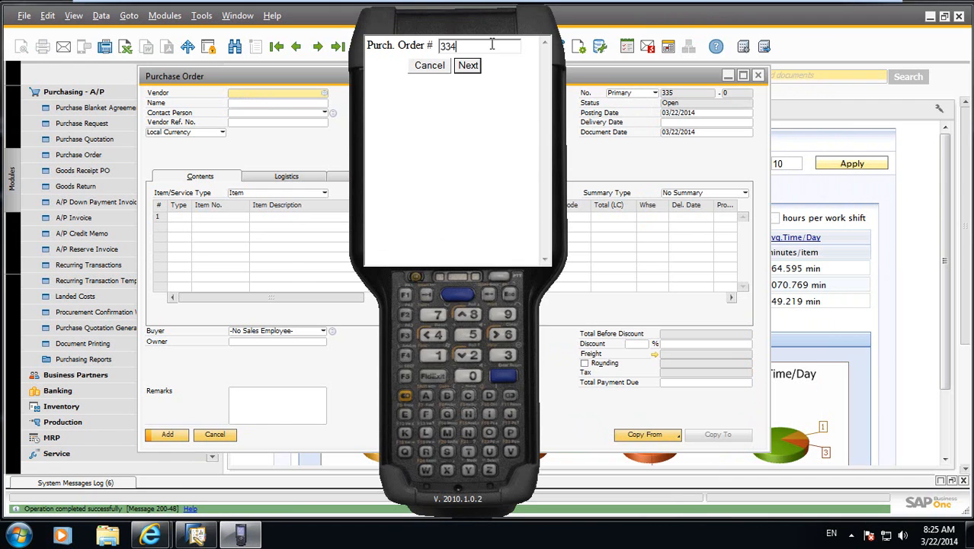
key("Return")
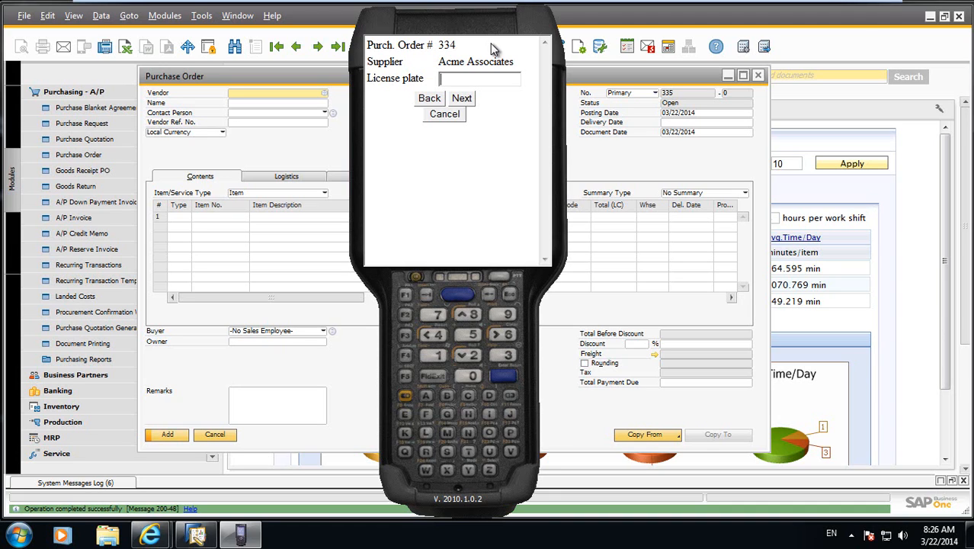
type("DOCK")
key("Return")
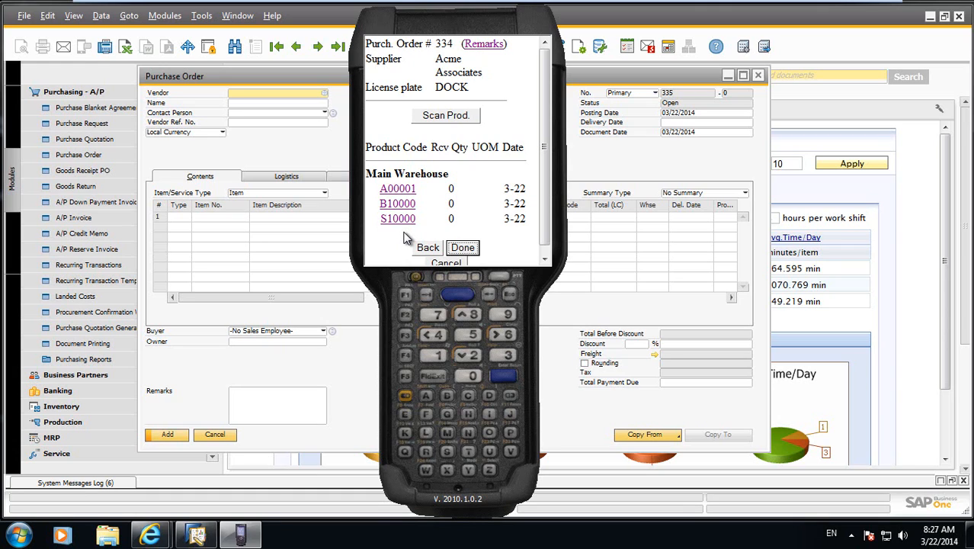
Receive product A00001 by its product code with a quantity of 10.
left_click(450, 120)
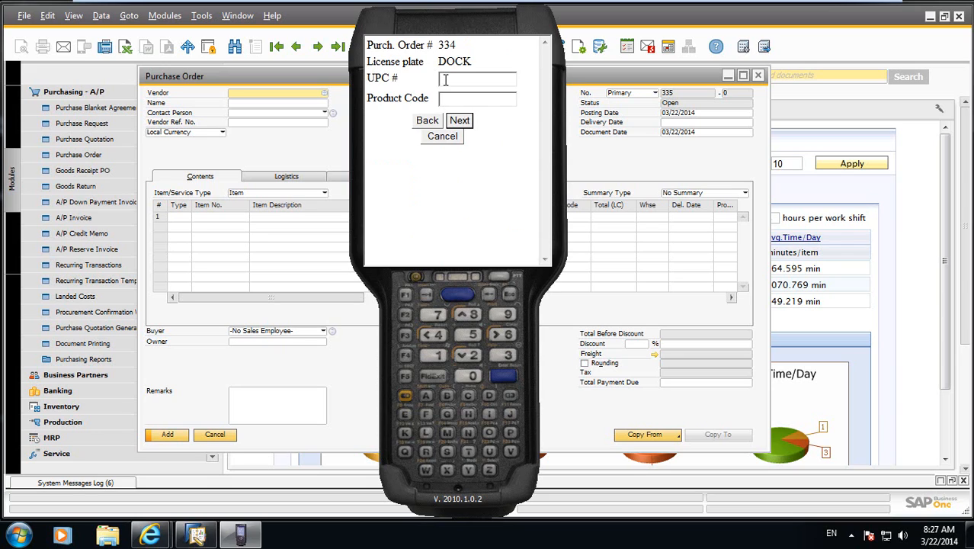
left_click(450, 97)
type("A00001")
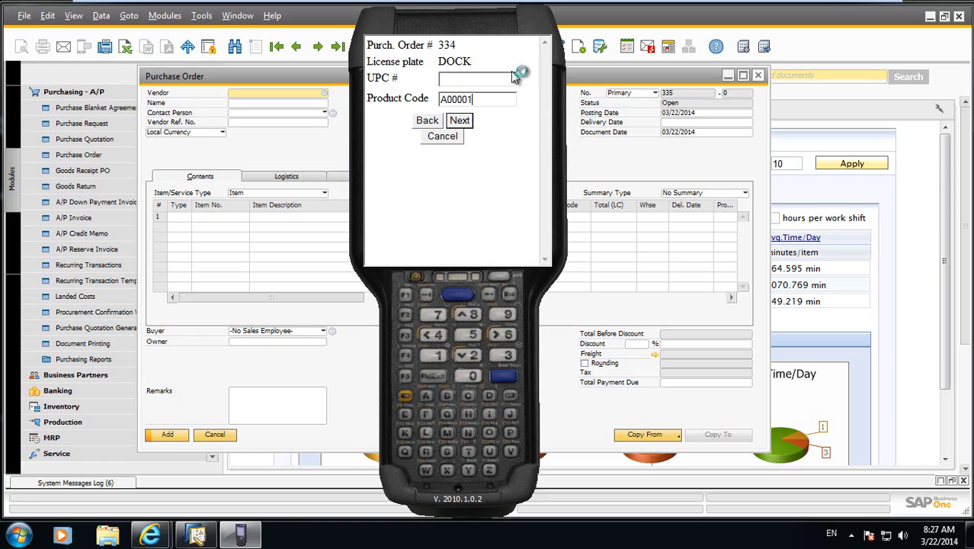
key("Return")
type("10")
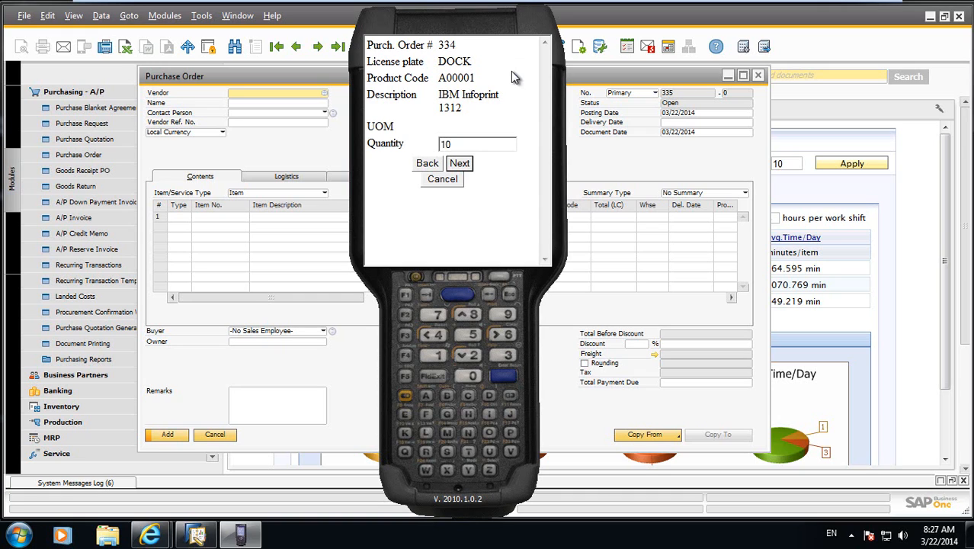
key("Return")
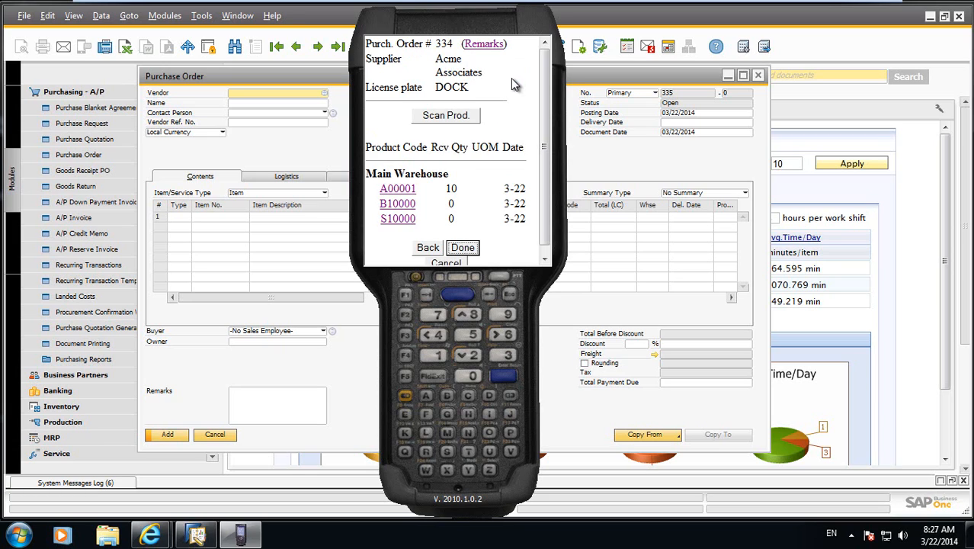
Receive 20 of B10000 under batch 20140331 and accept the quantity above the ordered amount.
left_click(401, 204)
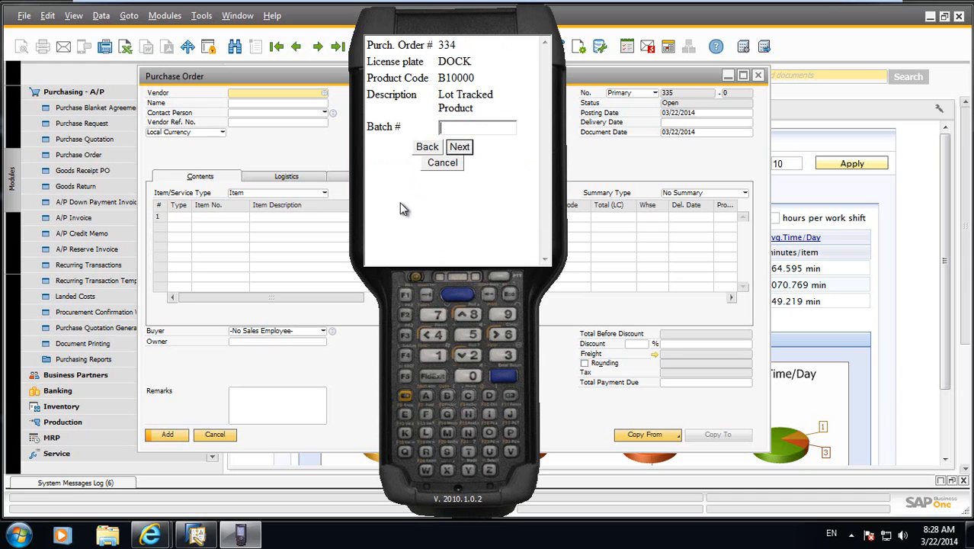
type("20140331")
key("Return")
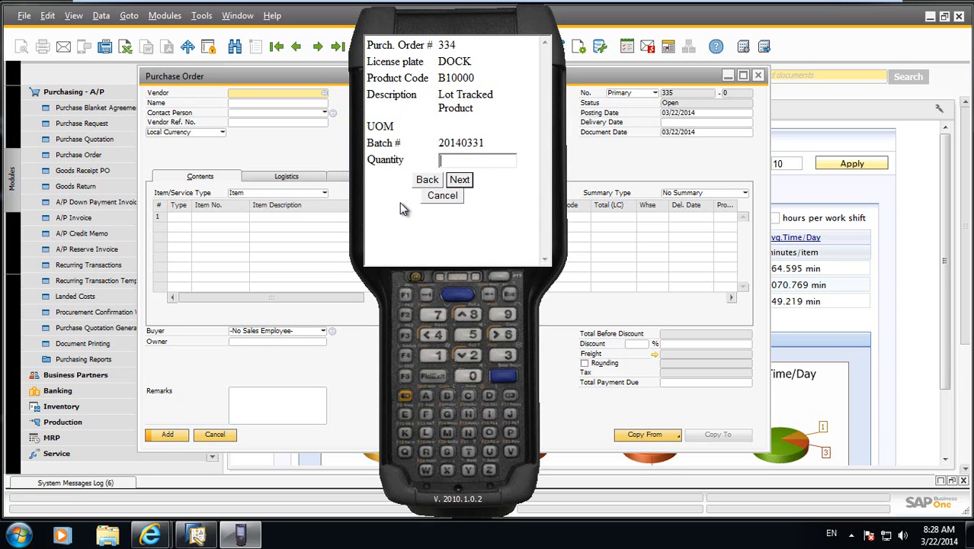
type("20")
key("Return")
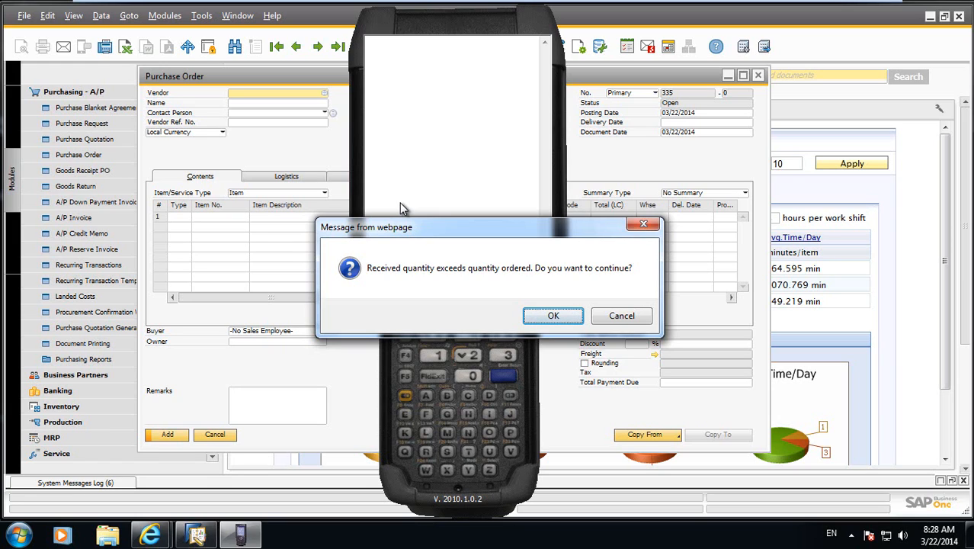
left_click(568, 319)
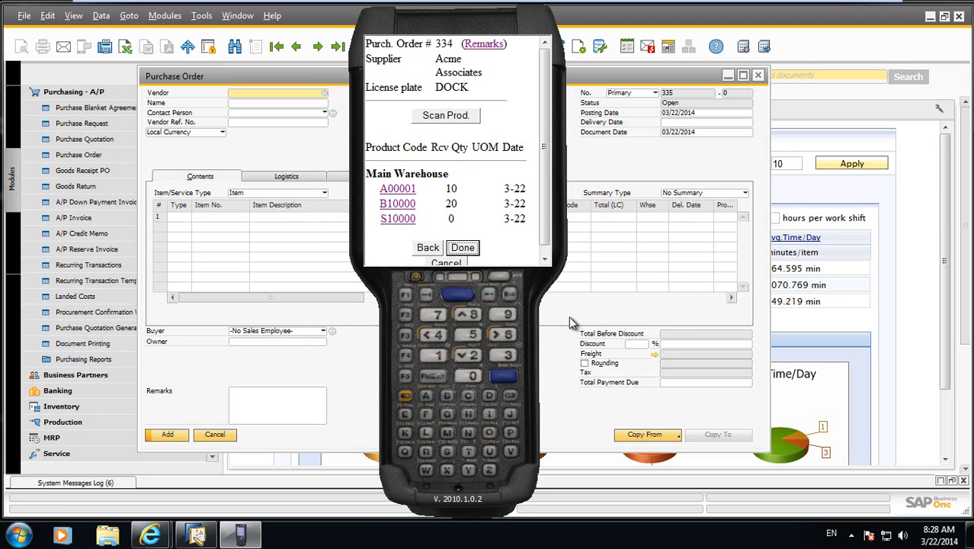
Receive three S10000 units with serial numbers S0322, 03221 and 03222, accept the over-receipt and return to the product list.
left_click(389, 219)
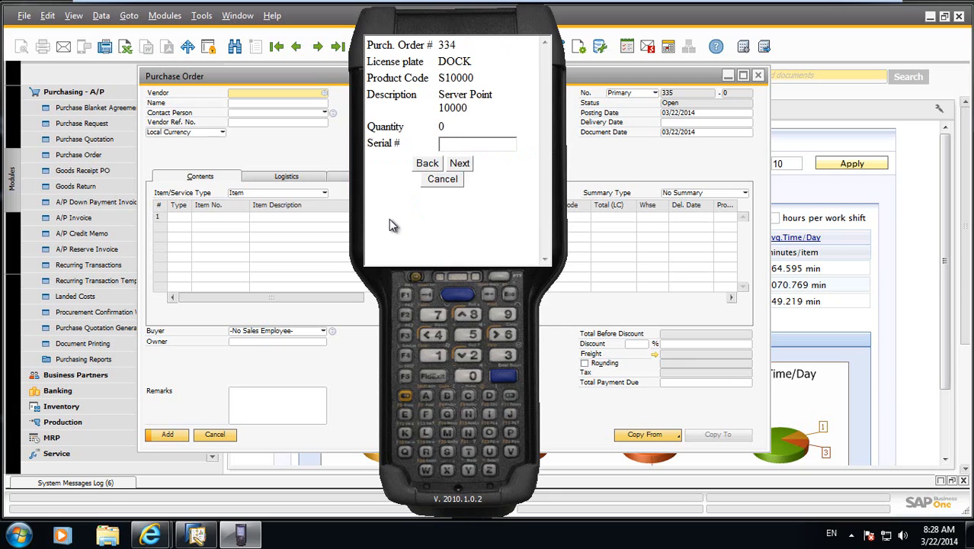
type("0321")
key("Return")
type("0")
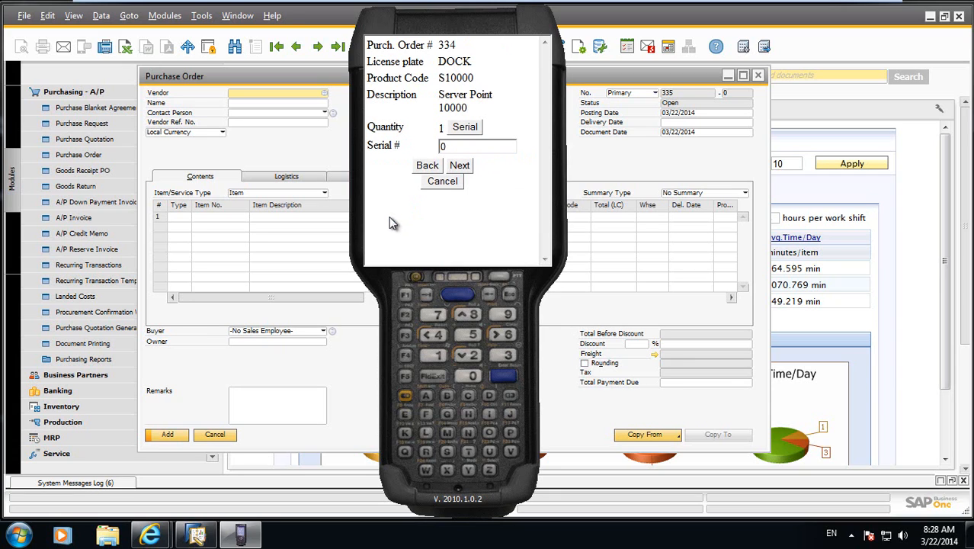
type("3221")
key("Return")
type("03222")
key("Return")
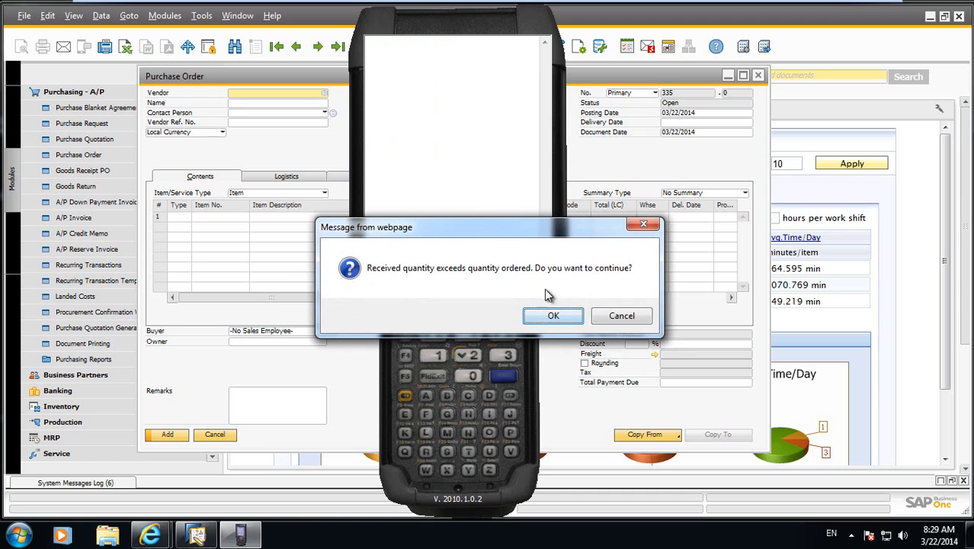
left_click(573, 317)
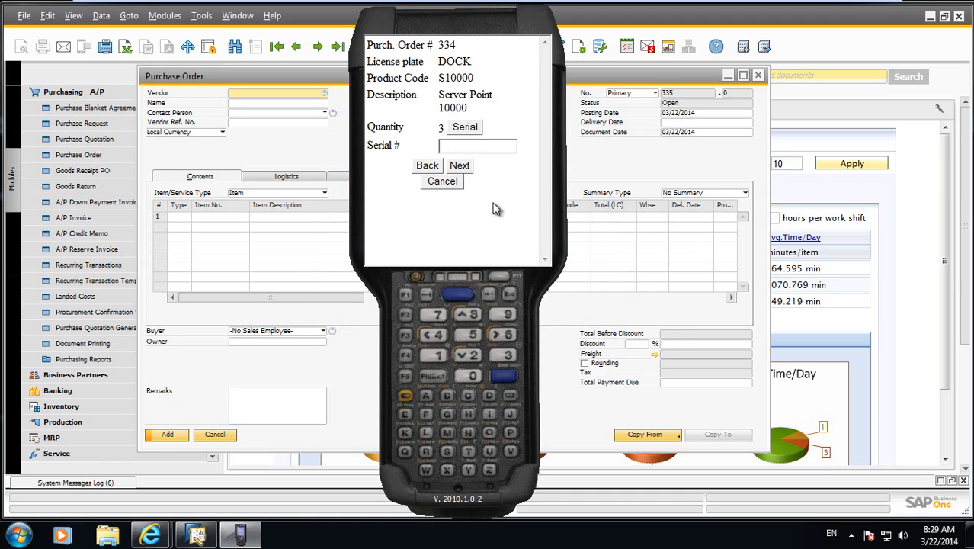
left_click(419, 164)
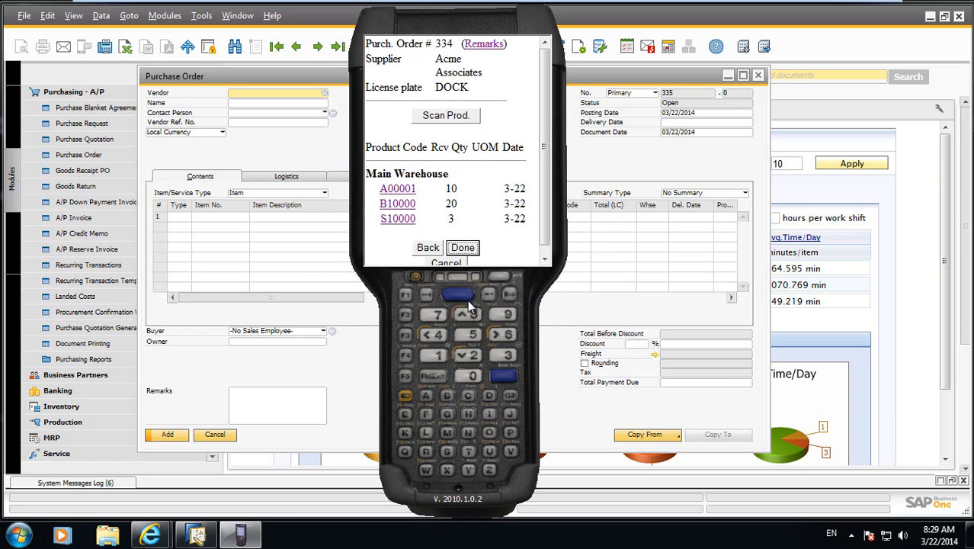
Finish receiving, add the remark "Rec'd in good standing" to purchase order 334 and save the receipt.
left_click(463, 247)
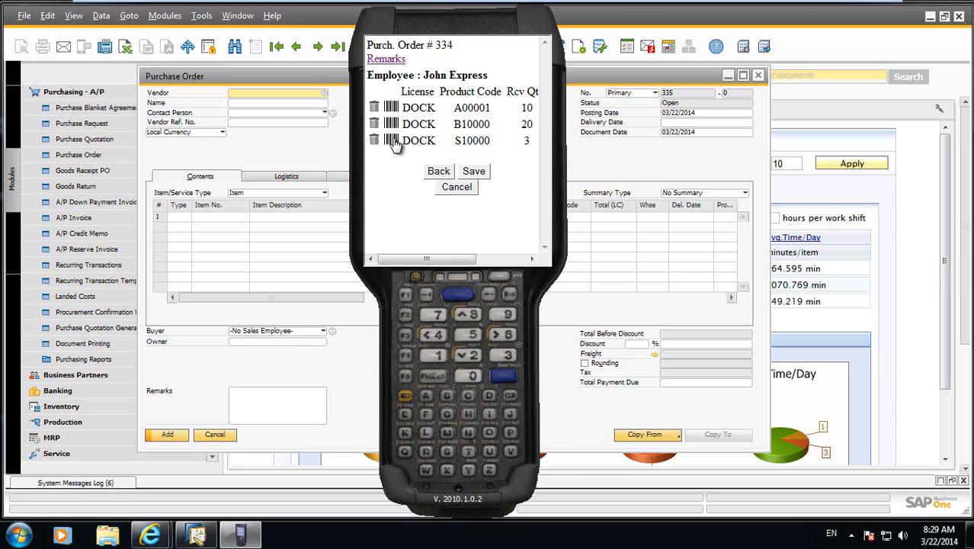
left_click(383, 61)
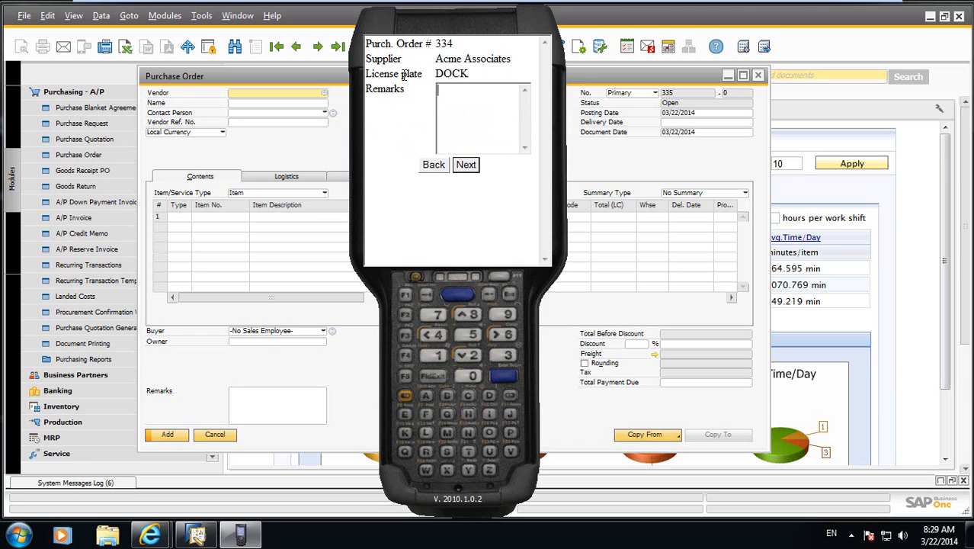
type("Rec'd in good standing")
key("Return")
left_click(465, 164)
left_click(478, 174)
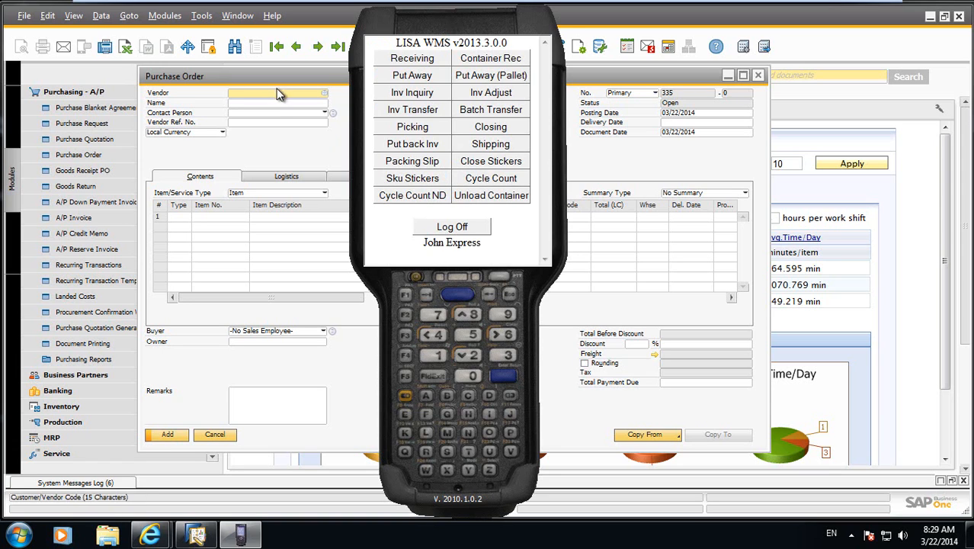
In SAP Business One, review purchase order 334 and its linked Goods Receipt PO through the relationship map, and close the receipt and map.
left_click(229, 138)
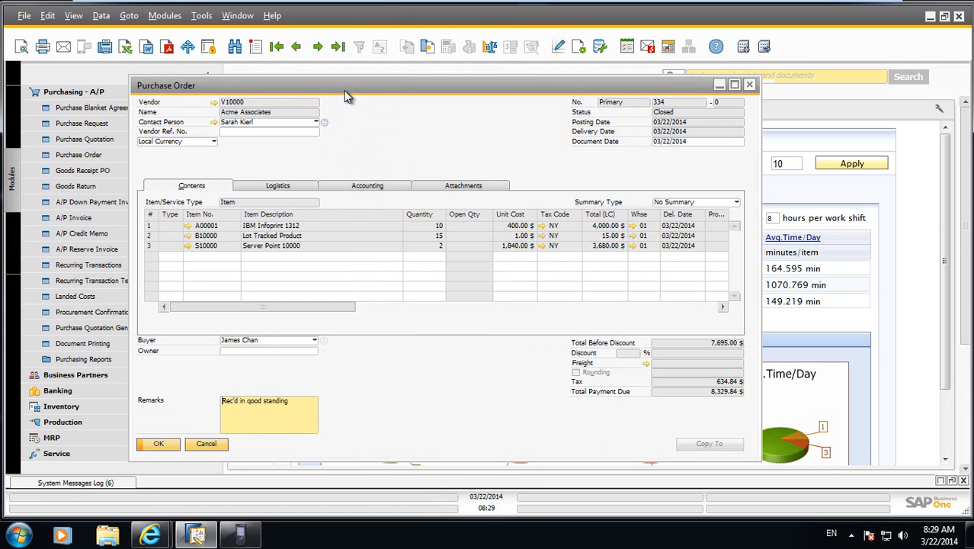
left_click_drag(346, 88, 348, 81)
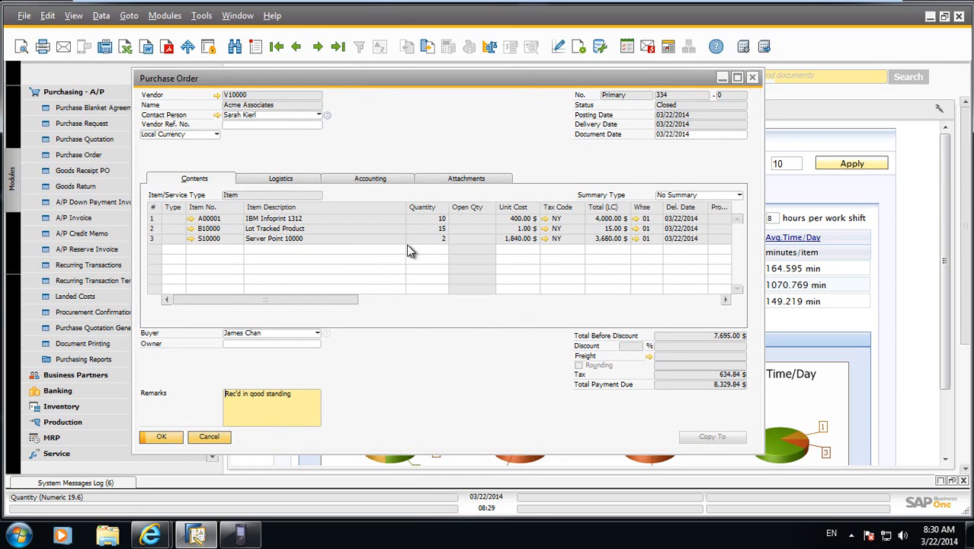
right_click(422, 130)
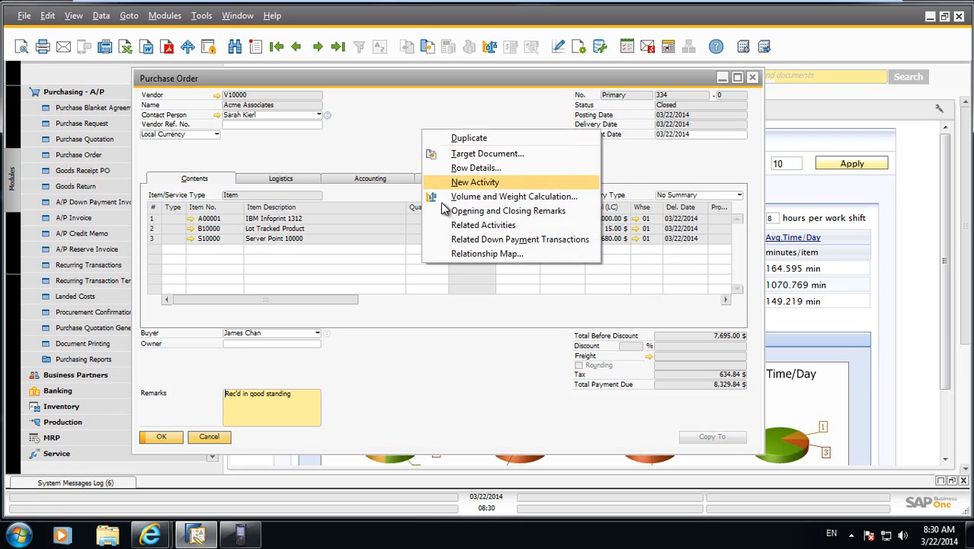
left_click(461, 254)
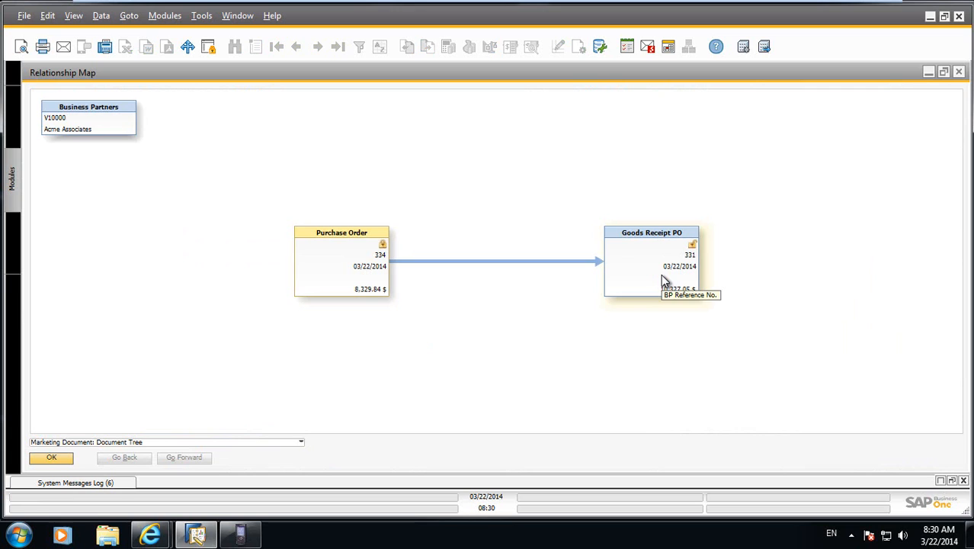
double_click(663, 281)
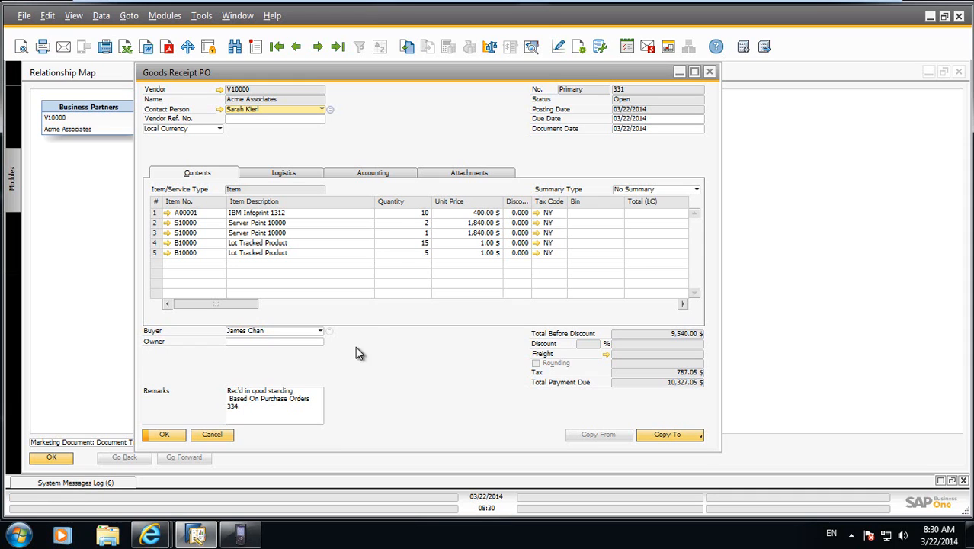
left_click(220, 436)
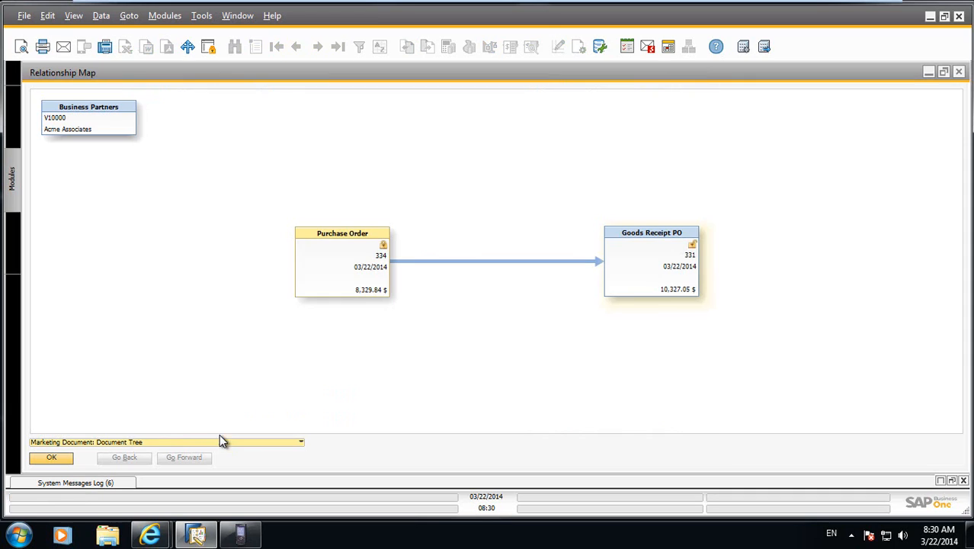
left_click(49, 457)
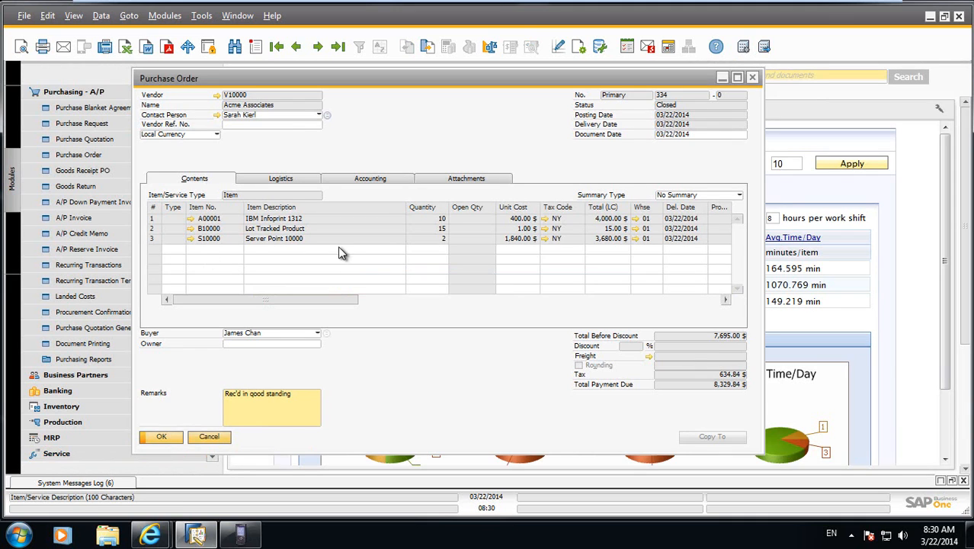
On the LISA WMS handheld, look up the inventory stored in bin DOCK.
left_click(241, 534)
left_click(404, 94)
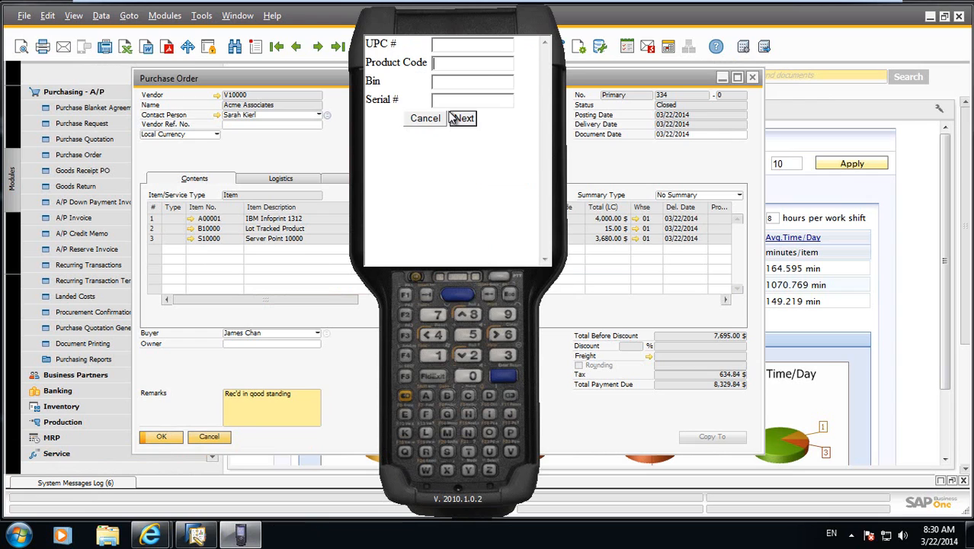
type("dock")
left_click(453, 118)
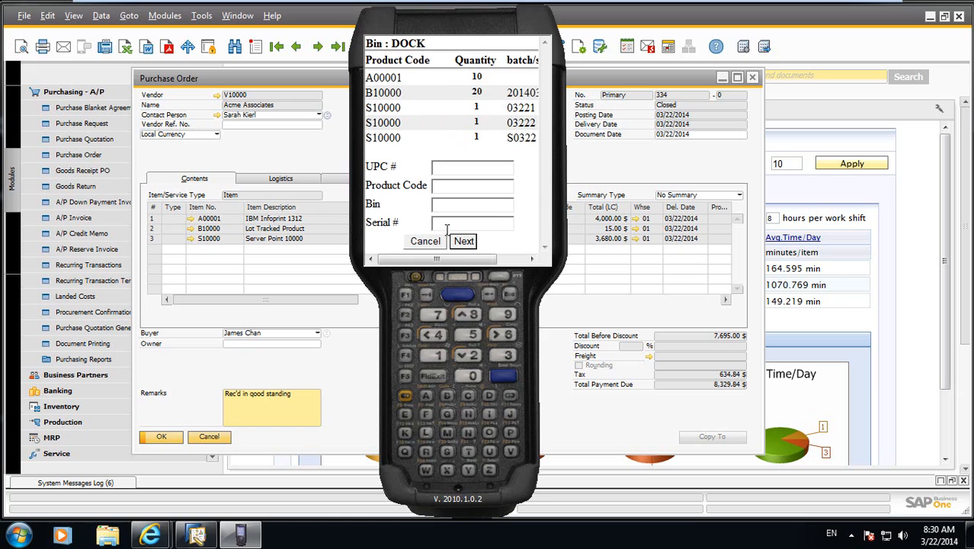
Look up the stock of product S10000, view the serial numbers of a bin record and leave the inventory inquiry.
left_click(448, 206)
left_click(443, 185)
type("s10000")
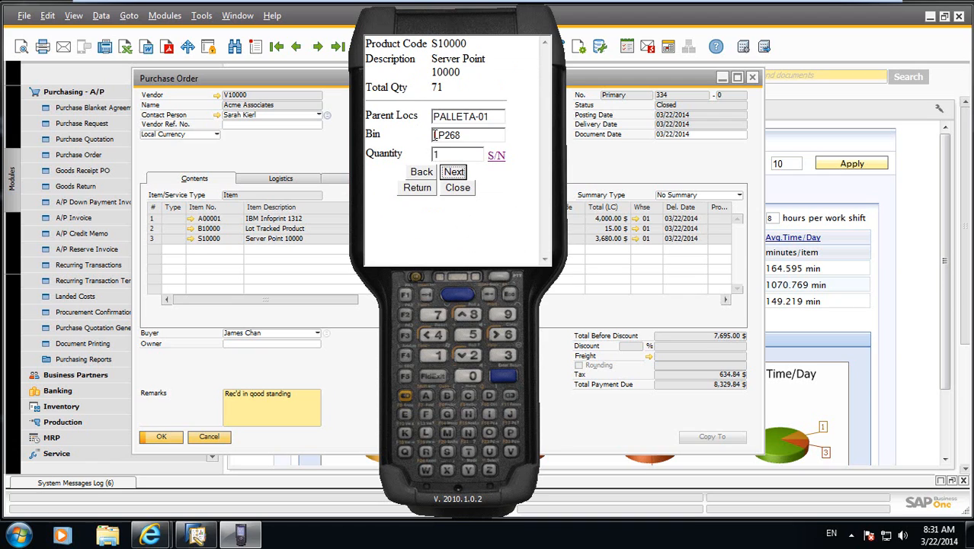
left_click(455, 172)
left_click(496, 155)
left_click(404, 172)
left_click(417, 187)
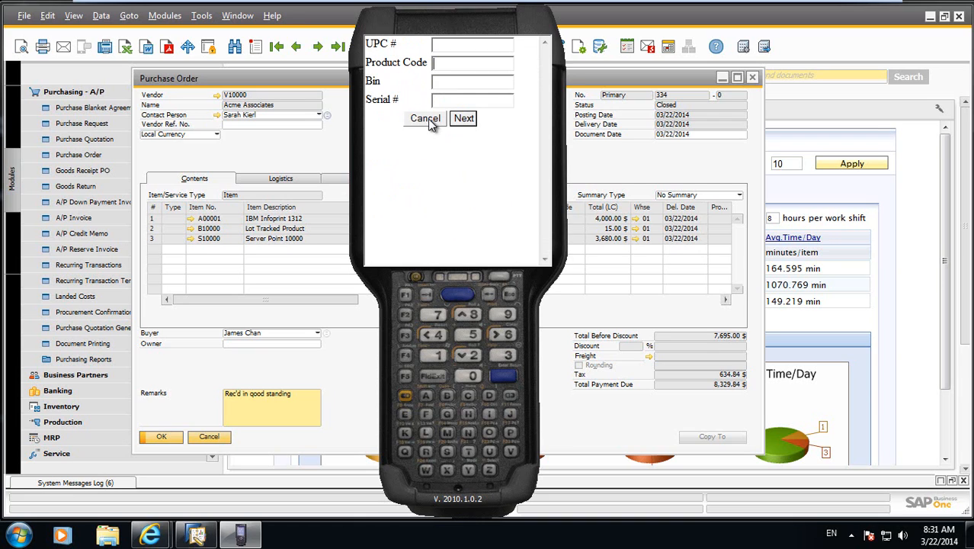
left_click(427, 121)
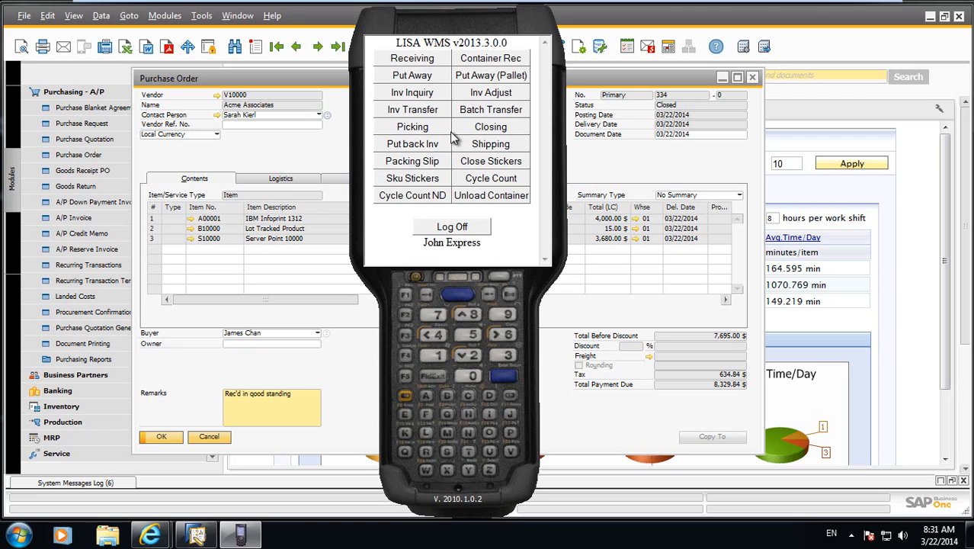
Start a put-away for the Case zone with license DOCK.
left_click(427, 78)
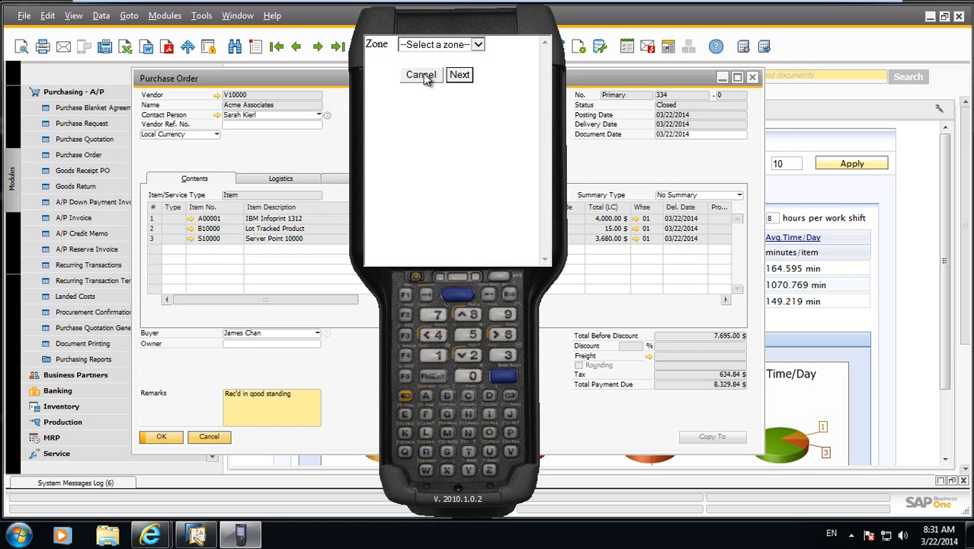
left_click(480, 45)
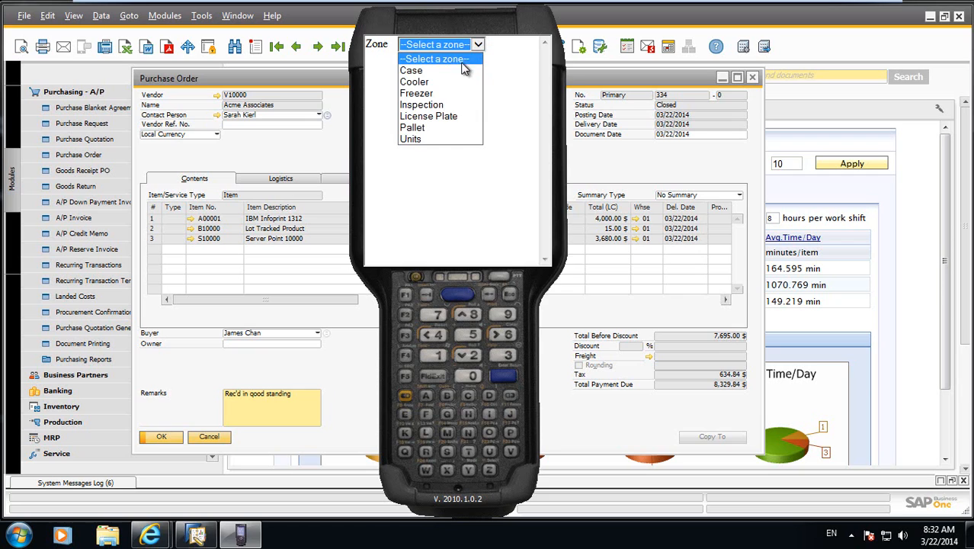
left_click(460, 70)
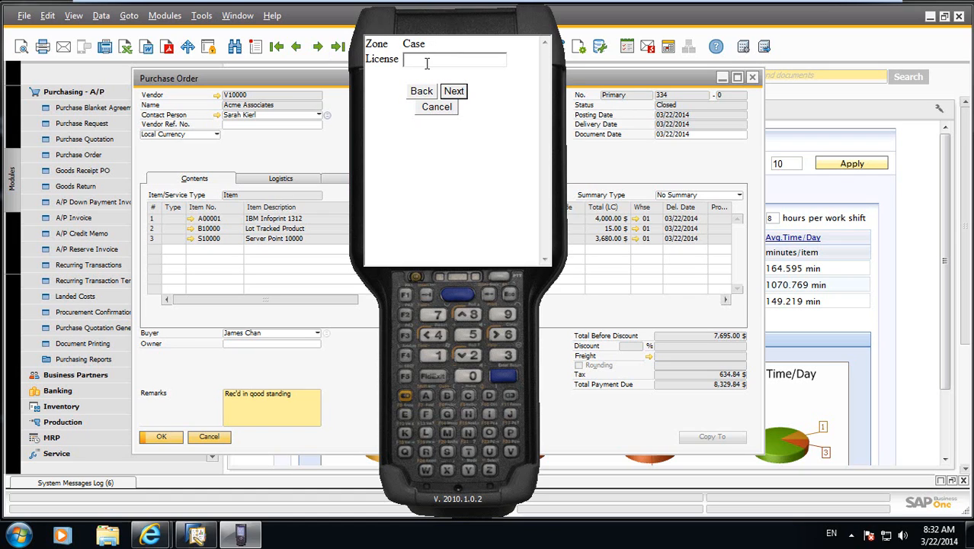
type("dock")
key("Tab")
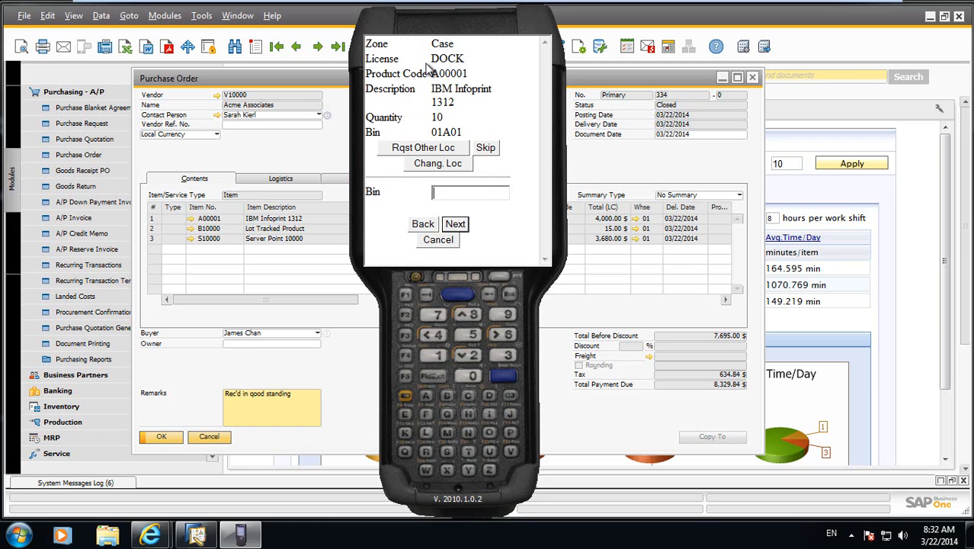
Put away 10 units of product A00001 into bin 01A01.
type("01a01")
key("Return")
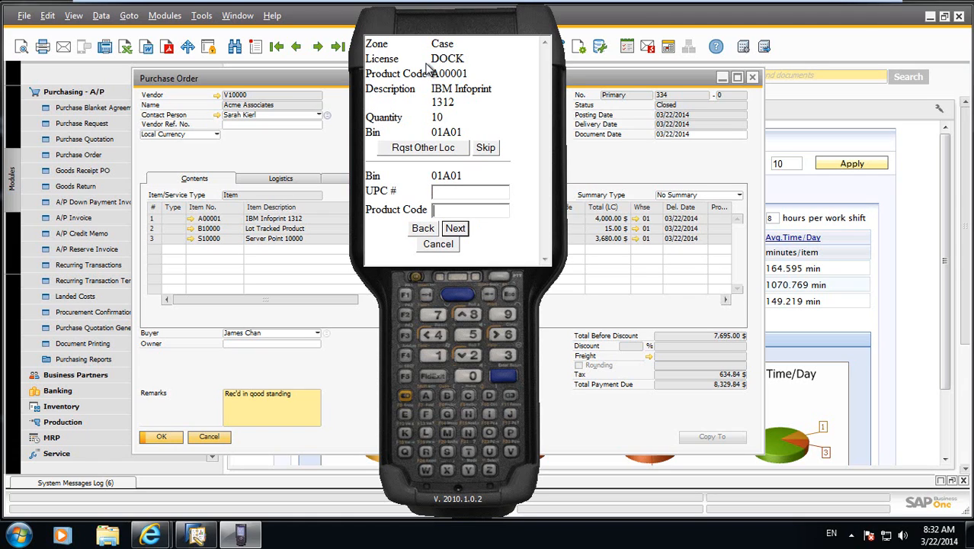
type("a00001")
key("Return")
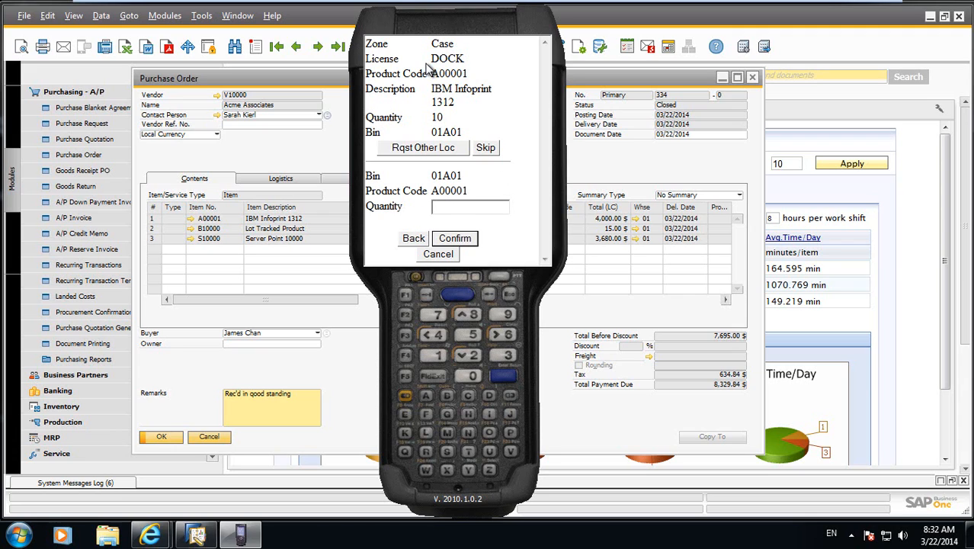
type("10")
key("Return")
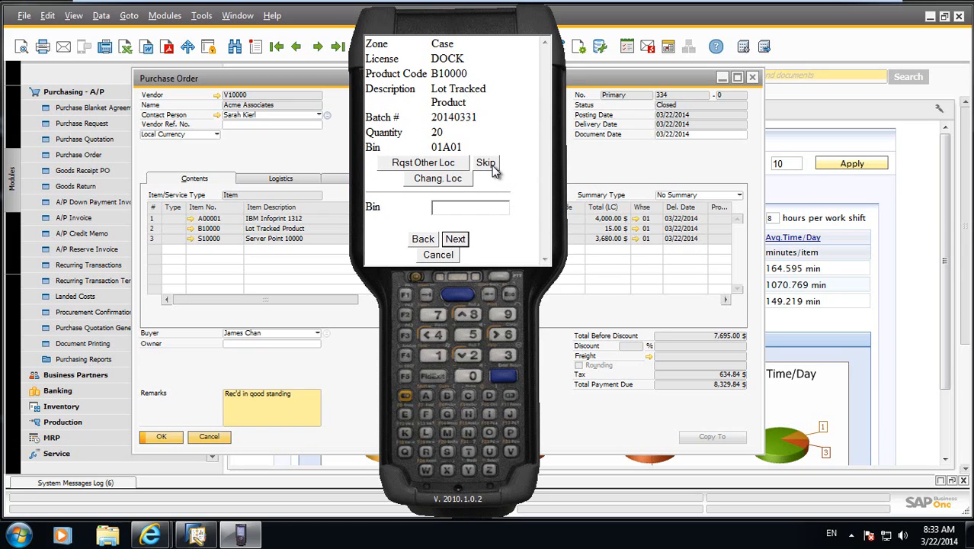
Change the put-away location of lot-tracked product B10000 to bin 02A01.
left_click(437, 187)
type("02")
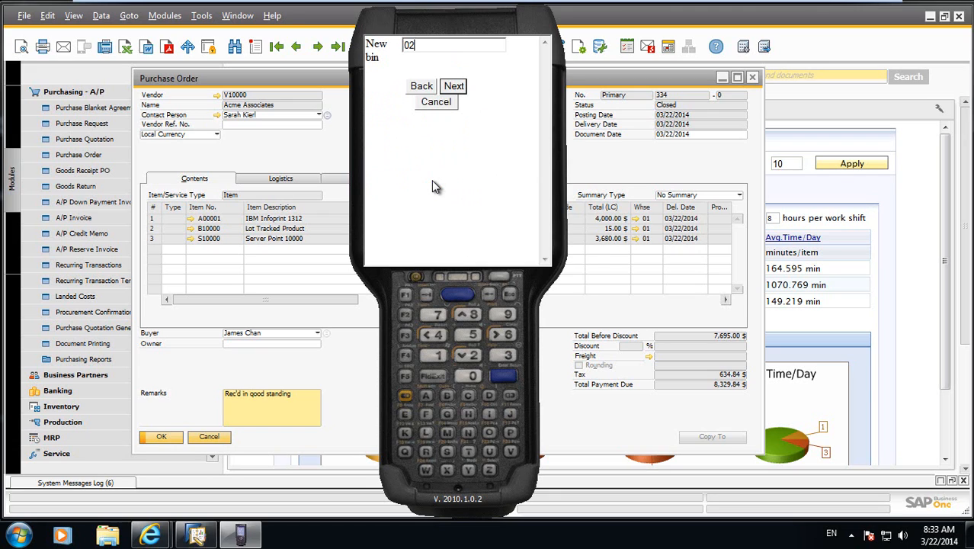
type("A01")
key("Return")
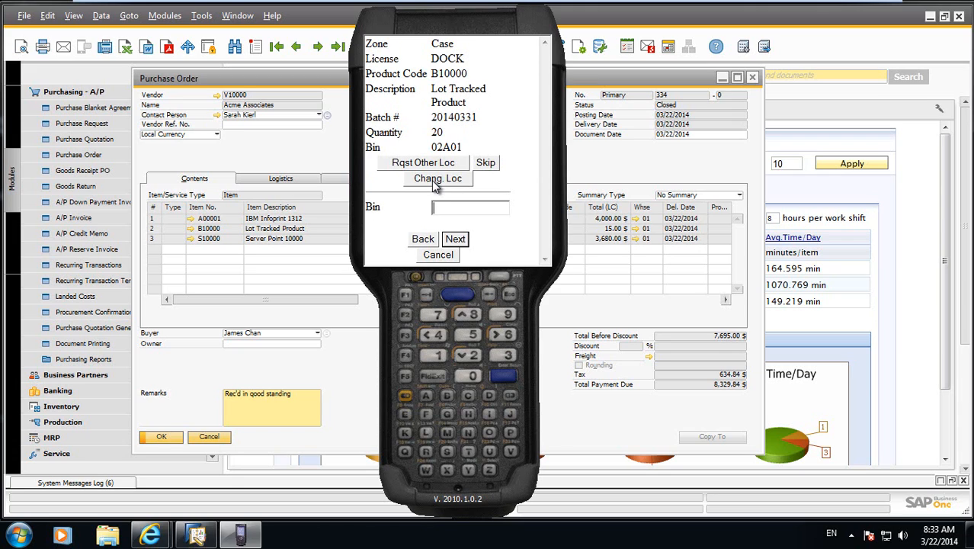
Enter bin 02A01 and product code B10000 for the lot-tracked item's put-away.
type("02A01")
key("Return")
key("Return")
type("02A01")
key("Return")
type("AAA")
key("Return")
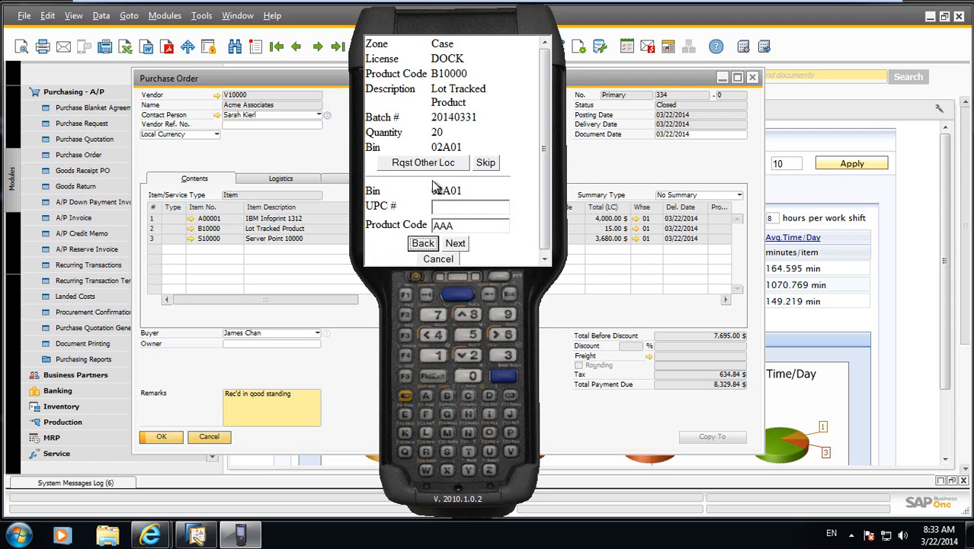
key("Return")
type("B10000")
Confirm the B10000 put-away with quantity 20 and cancel out of the remaining S10000 put-away.
key("Return")
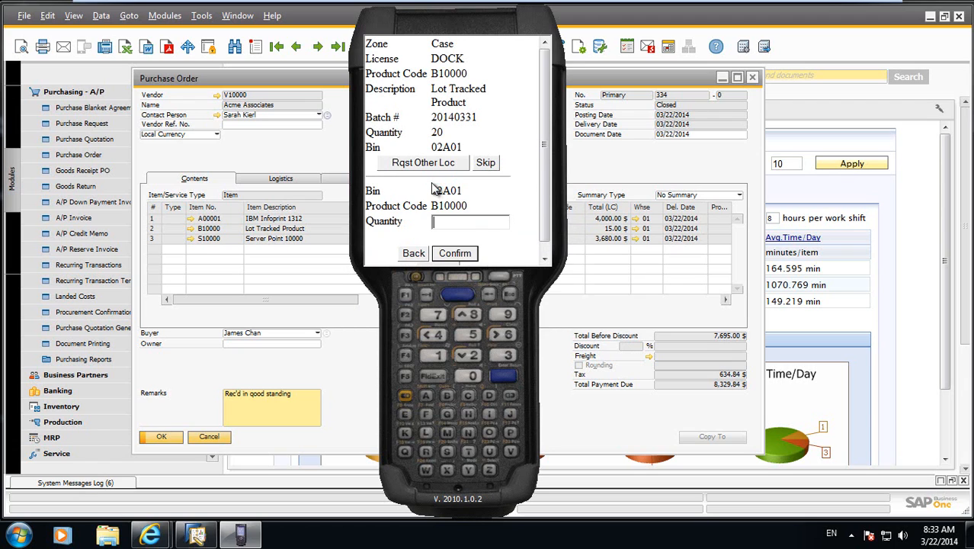
type("202")
key("Return")
key("Return")
key("Delete")
key("Delete")
key("Delete")
type("20")
key("Return")
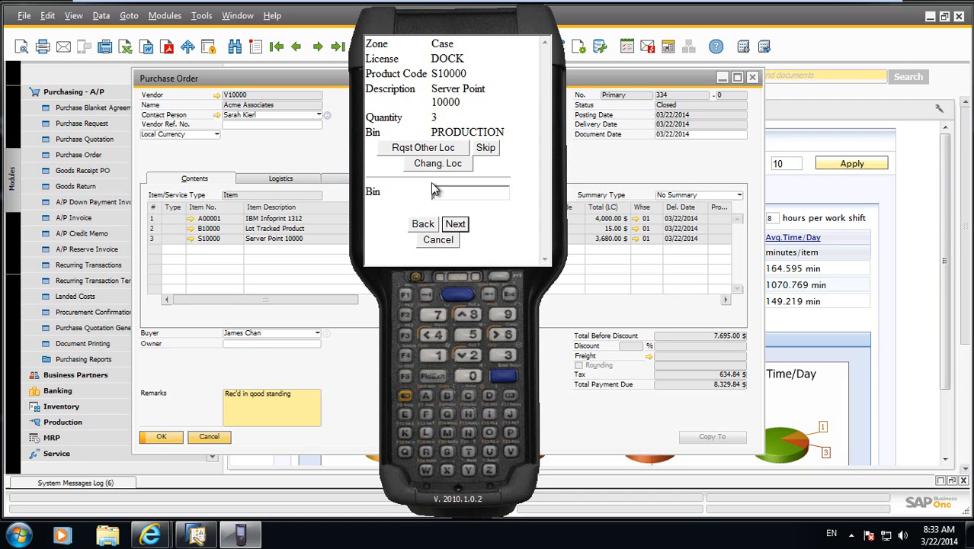
left_click(438, 239)
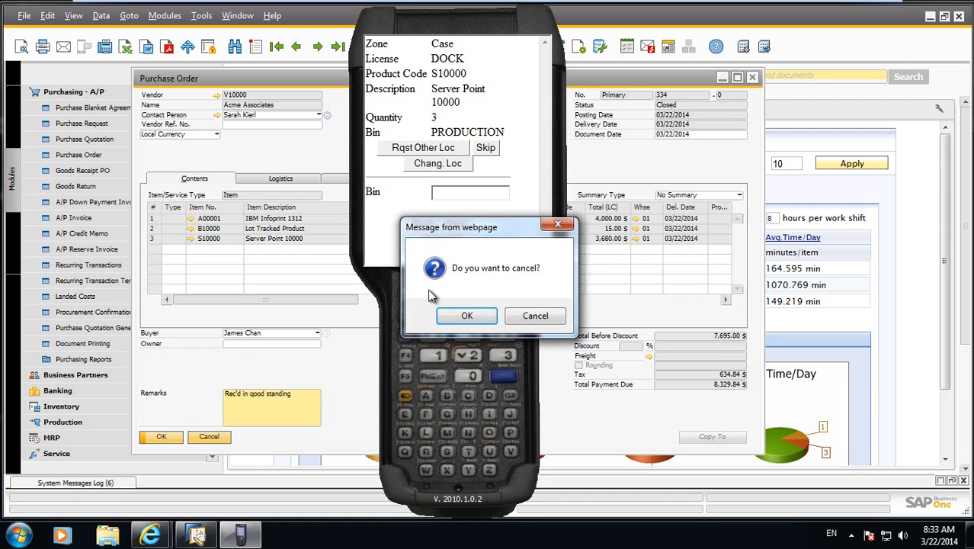
left_click(457, 320)
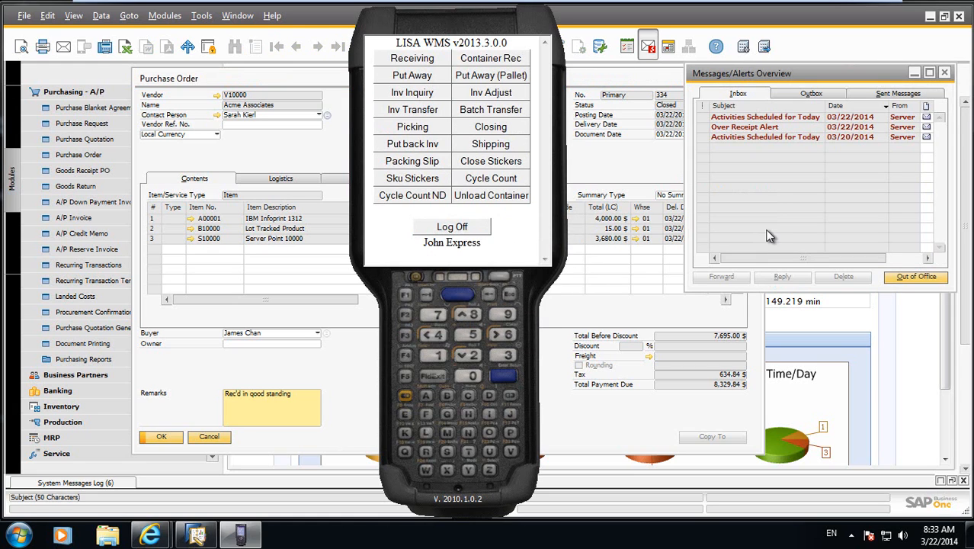
In SAP Business One, review the Over Receipt Alert and its linked goods receipt 331, and close the receipt, alerts and purchase order.
left_click(705, 128)
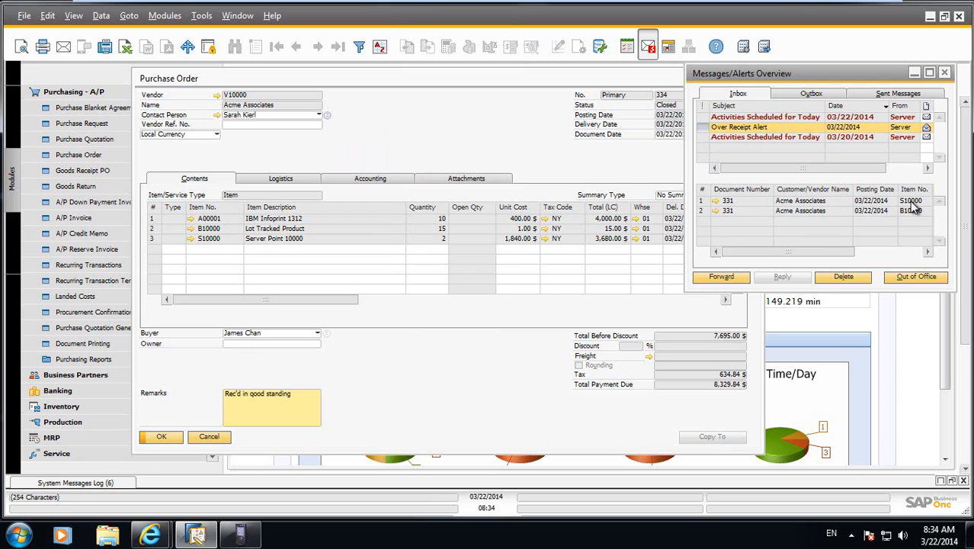
left_click(716, 200)
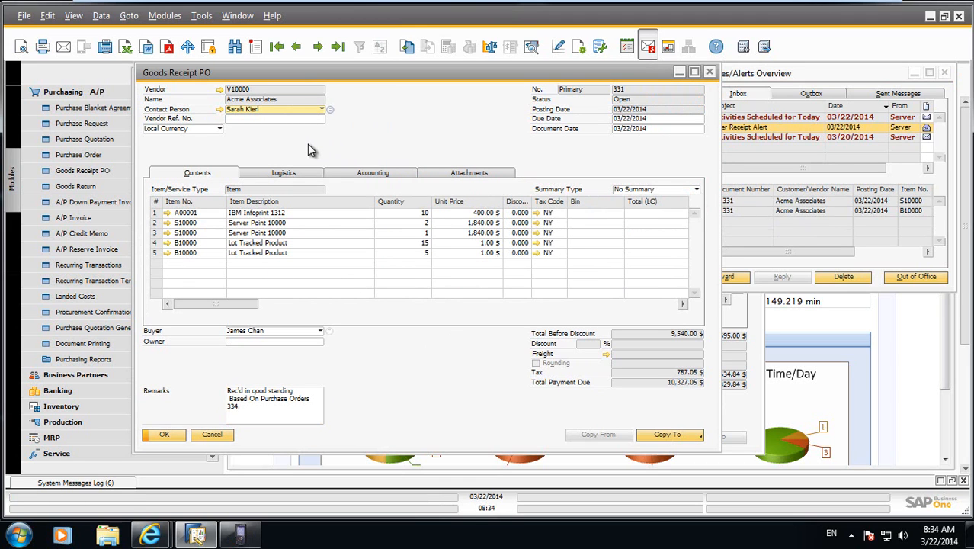
left_click(212, 435)
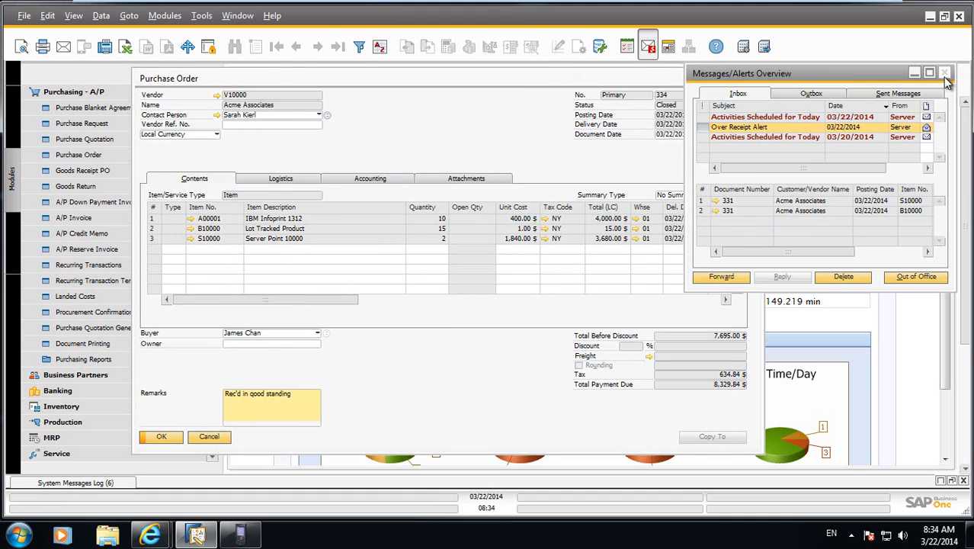
left_click(946, 73)
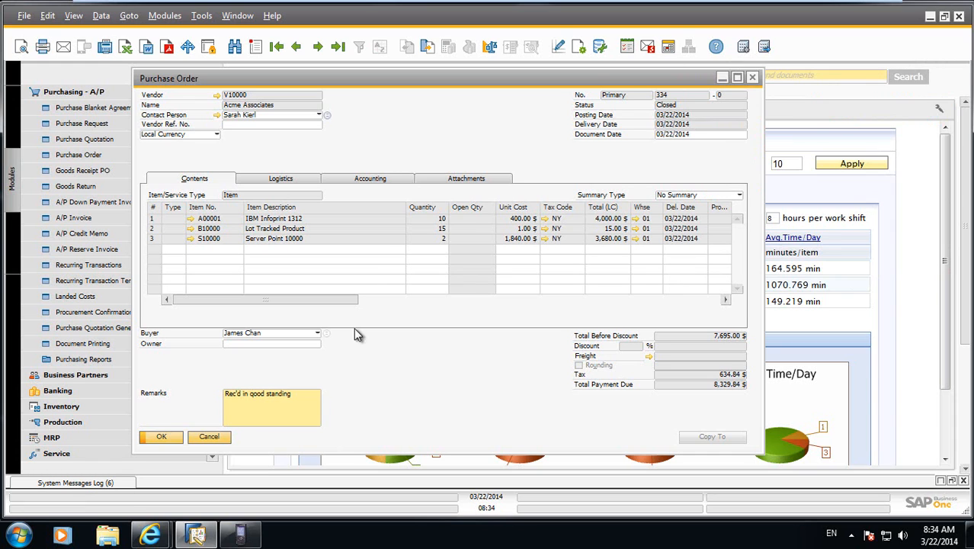
left_click(209, 437)
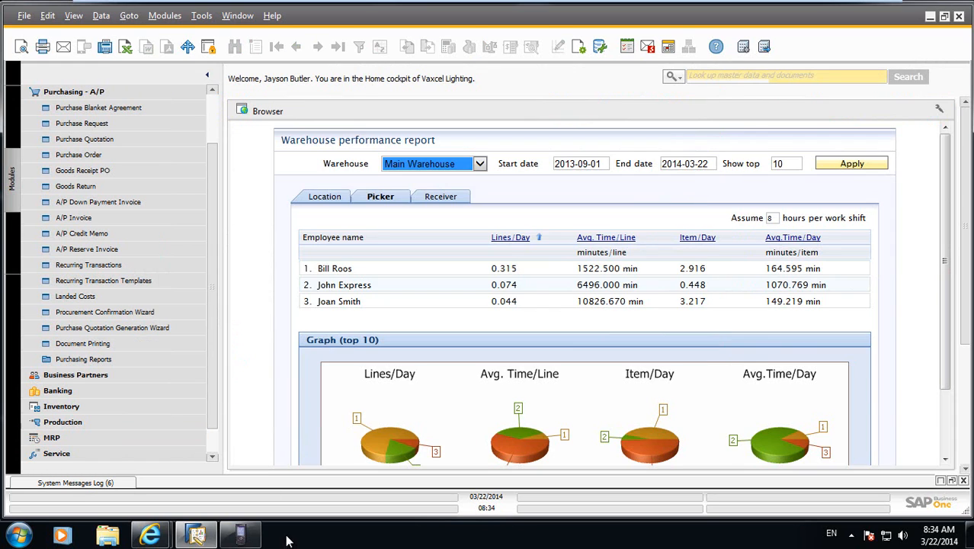
On the LISA WMS handheld, start an inventory transfer of product S10000 from location DOCK in the Main Warehouse.
left_click(240, 535)
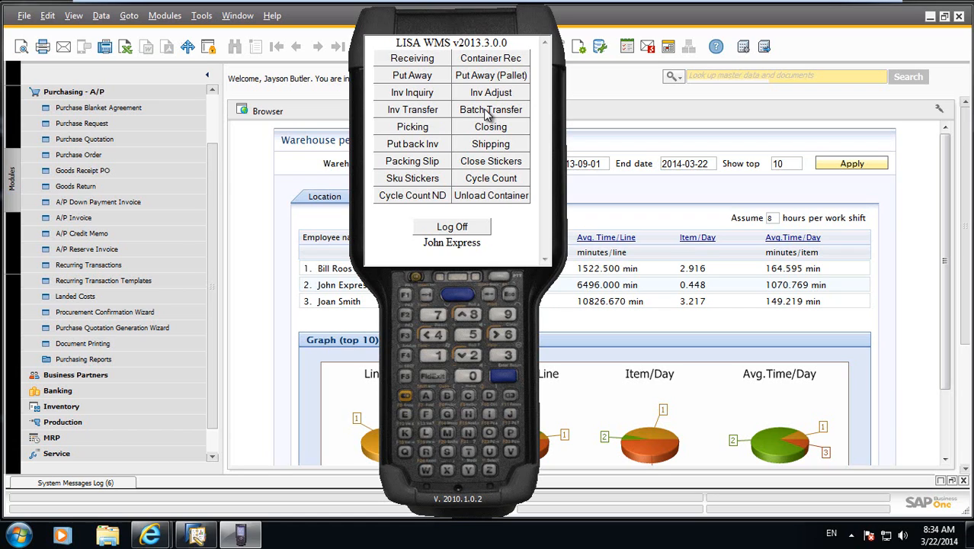
left_click(406, 114)
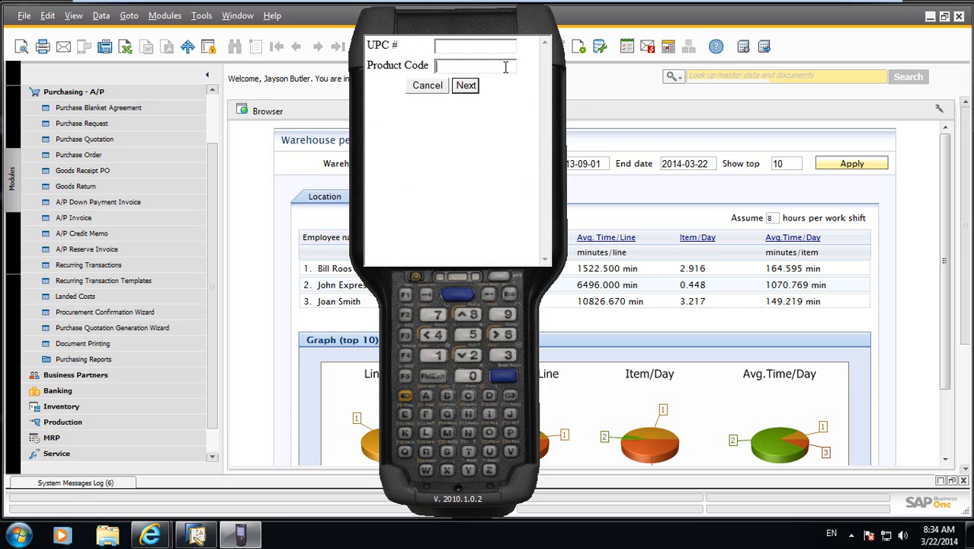
type("S10000")
key("Return")
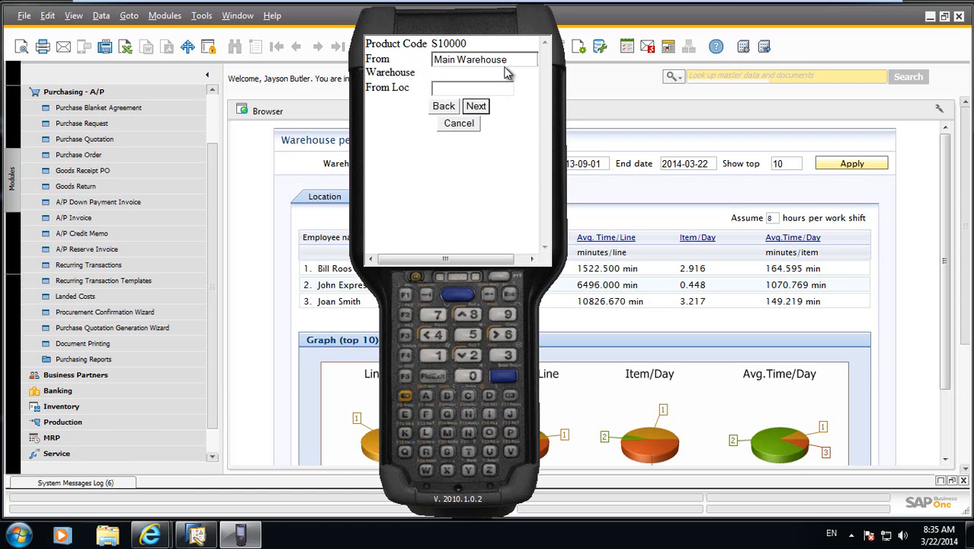
type("DOCK")
key("Return")
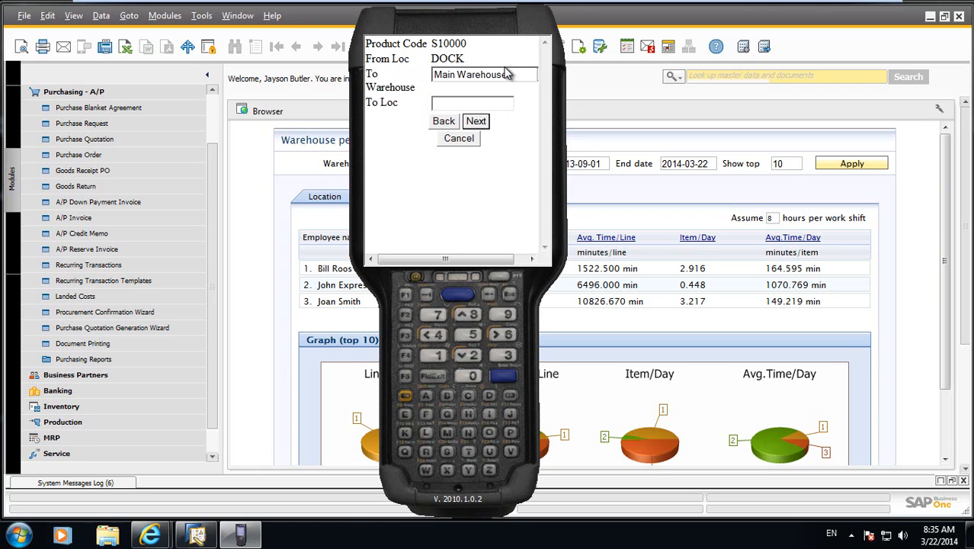
Set the transfer's destination to QC Warehouse, location QC-01.
left_click(507, 73)
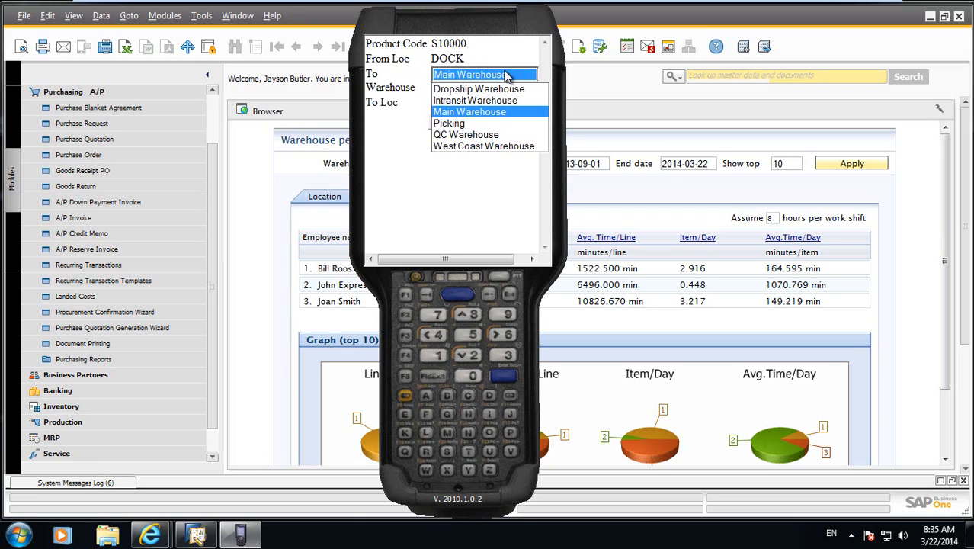
left_click(499, 134)
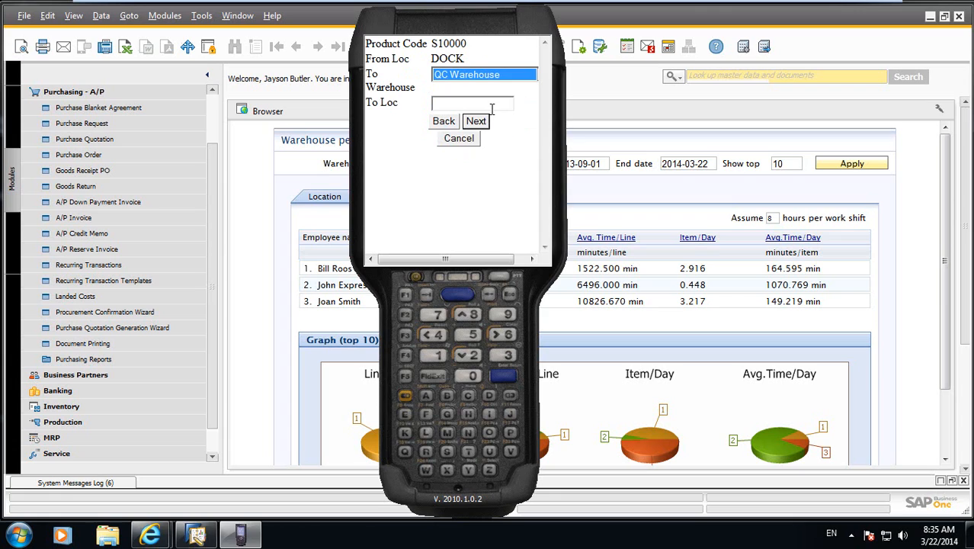
left_click(492, 105)
type("QC-01")
key("Return")
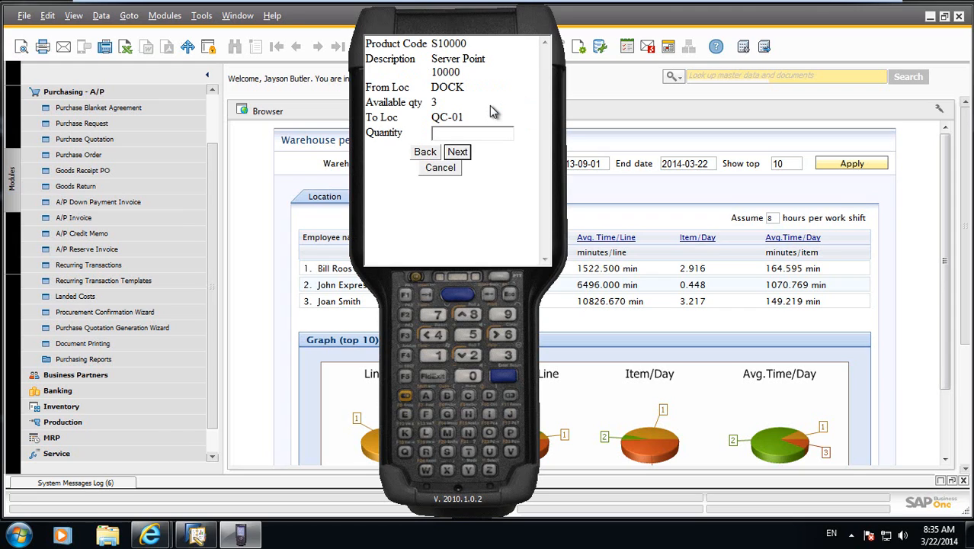
Transfer one unit with serial number S0322 and return to the handheld's main menu.
type("1")
key("Return")
type("S0322")
key("Return")
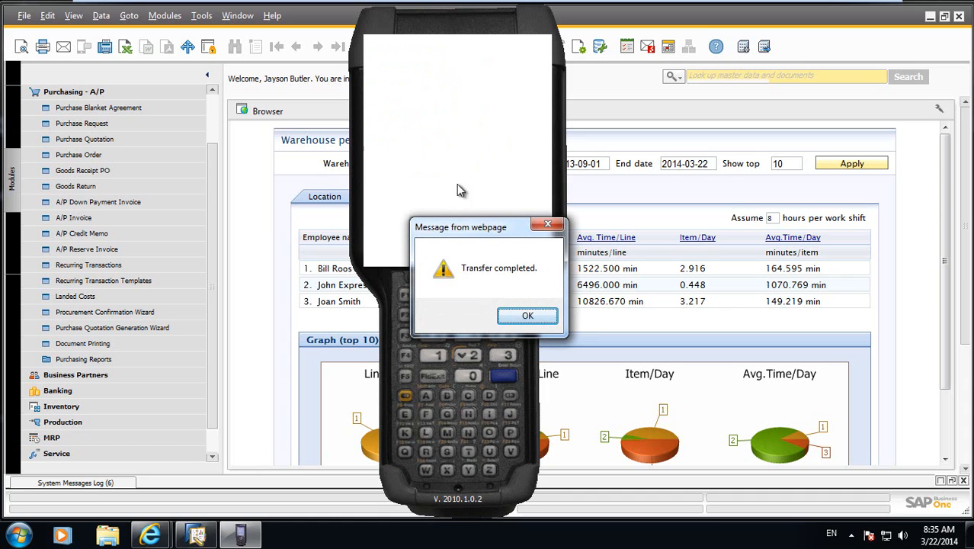
left_click(527, 315)
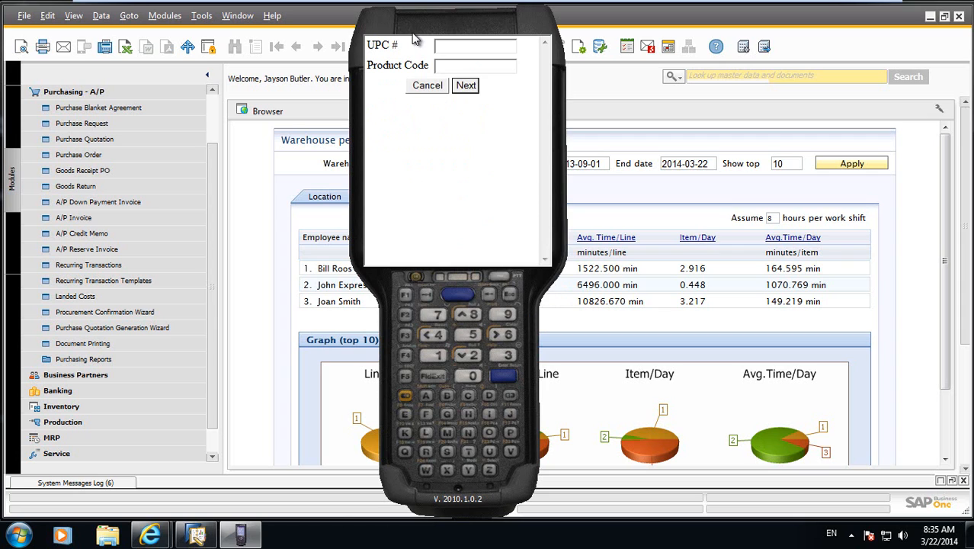
left_click(427, 86)
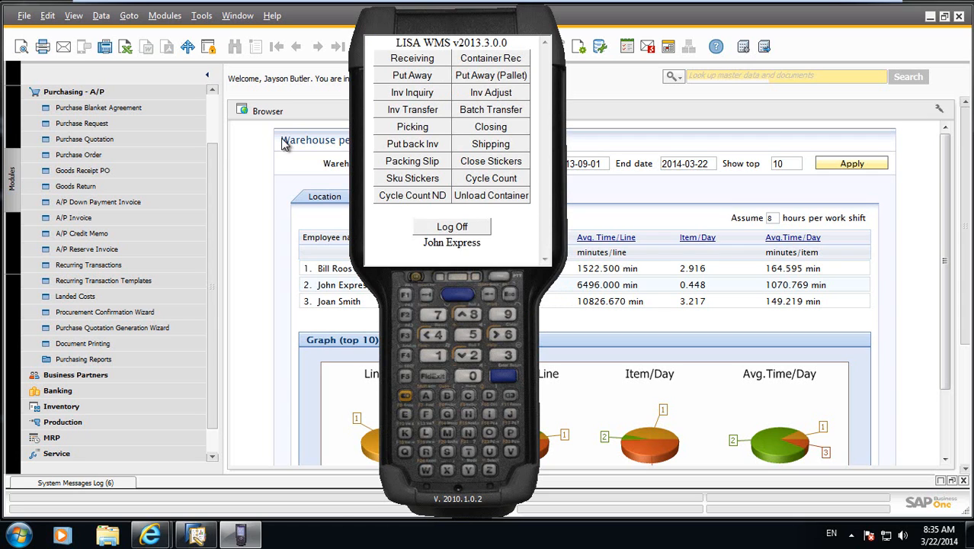
In SAP Business One, open the most recent inventory transfer document.
left_click(84, 94)
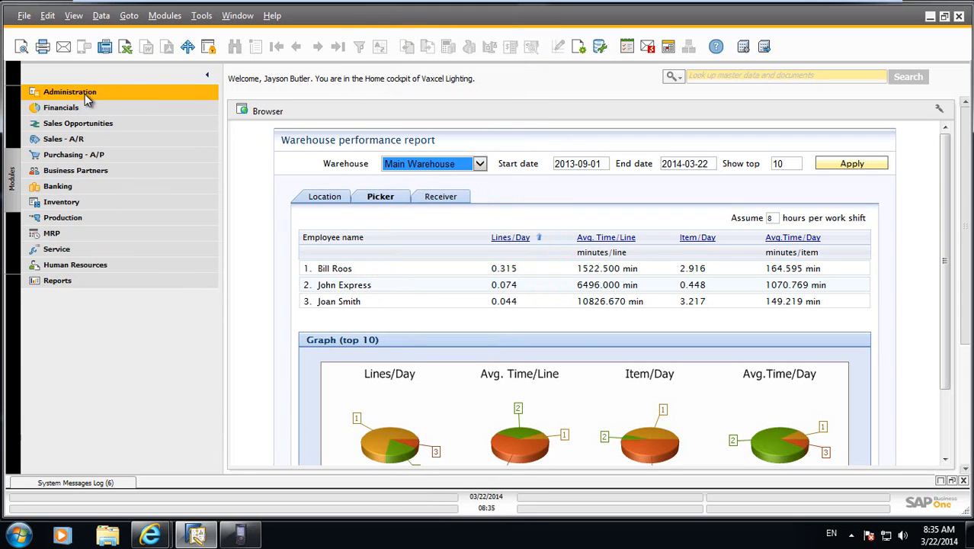
left_click(54, 203)
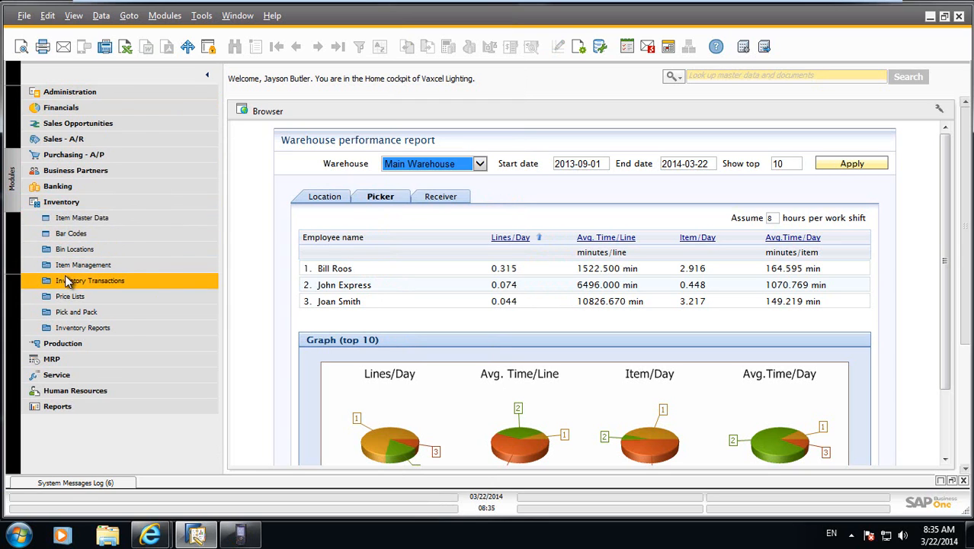
left_click(67, 281)
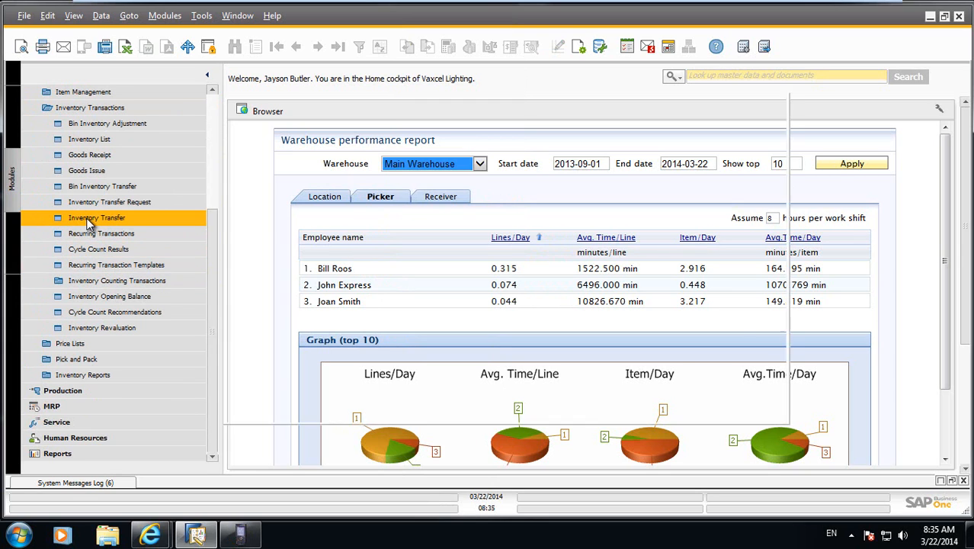
left_click(90, 218)
left_click(338, 47)
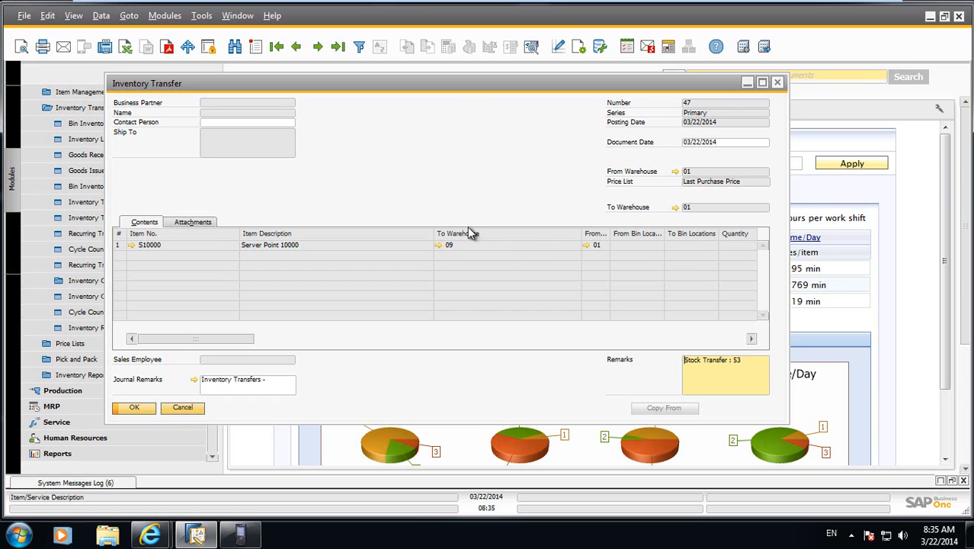
Review the transfer's Serial Number Transactions Report, and close the report and the transfer document.
right_click(497, 157)
left_click(534, 261)
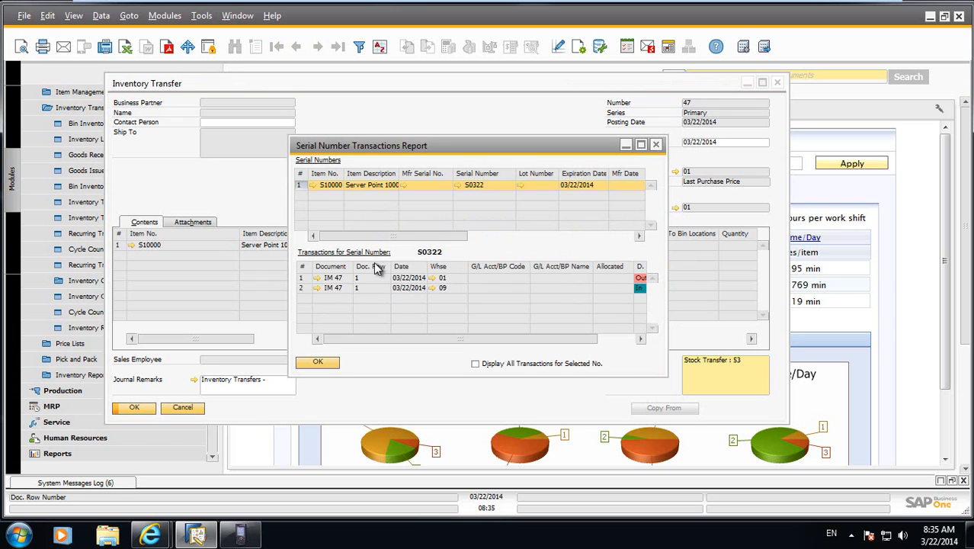
left_click(320, 363)
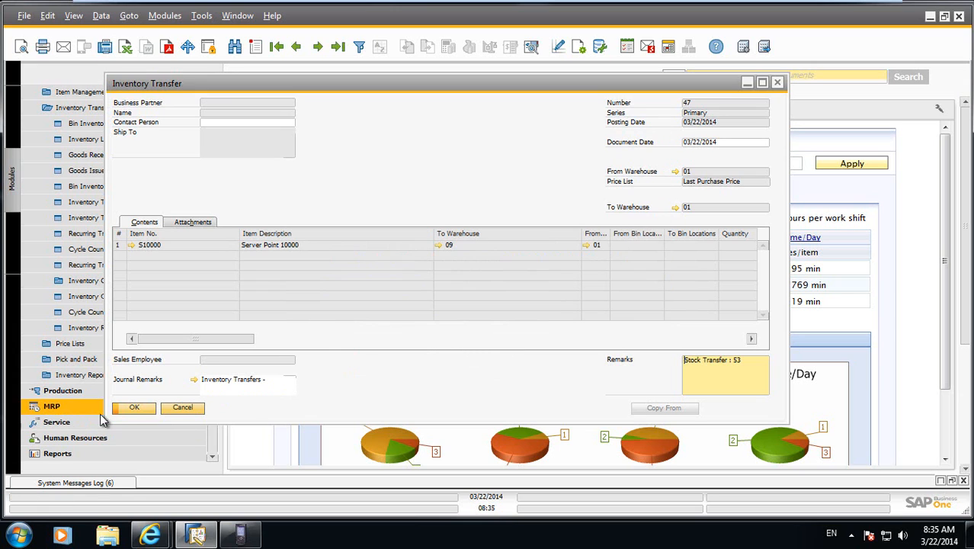
left_click(174, 411)
On the LISA WMS handheld, start an inventory adjustment of product A00001 in bin 01A01.
left_click(240, 533)
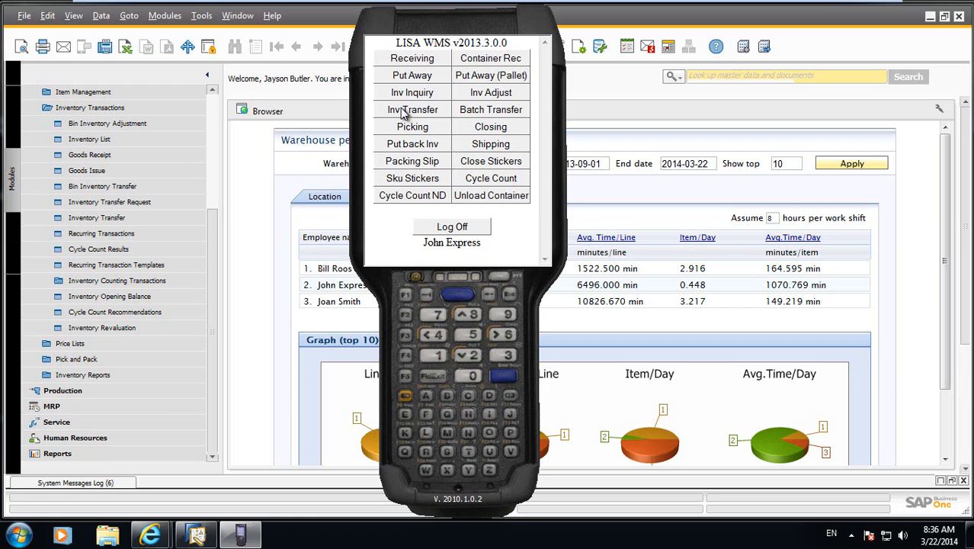
left_click(500, 93)
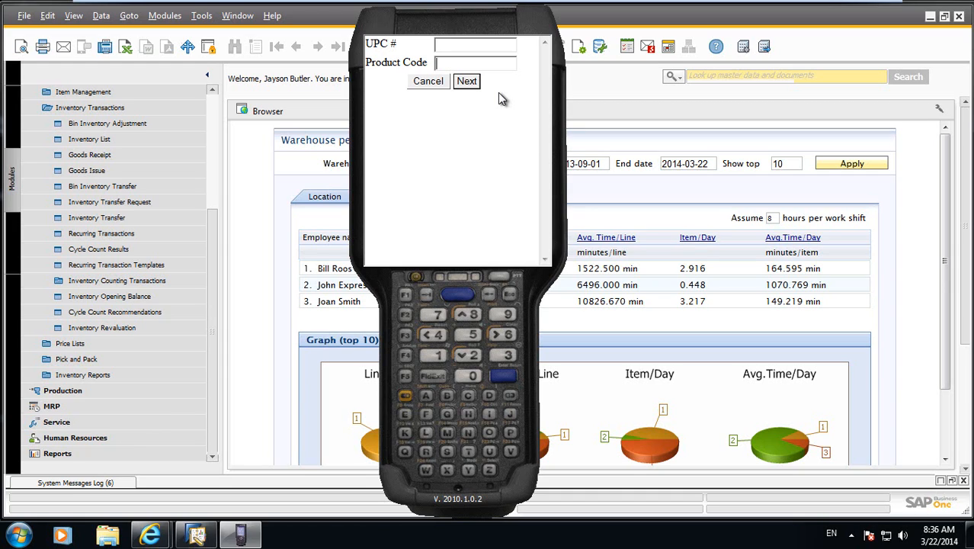
type("A00001")
key("Return")
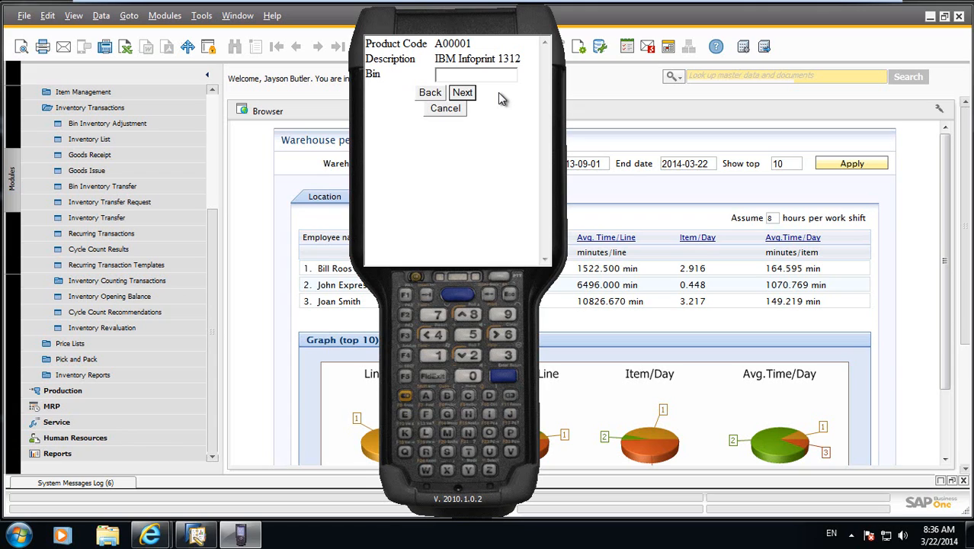
type("01A01")
key("Return")
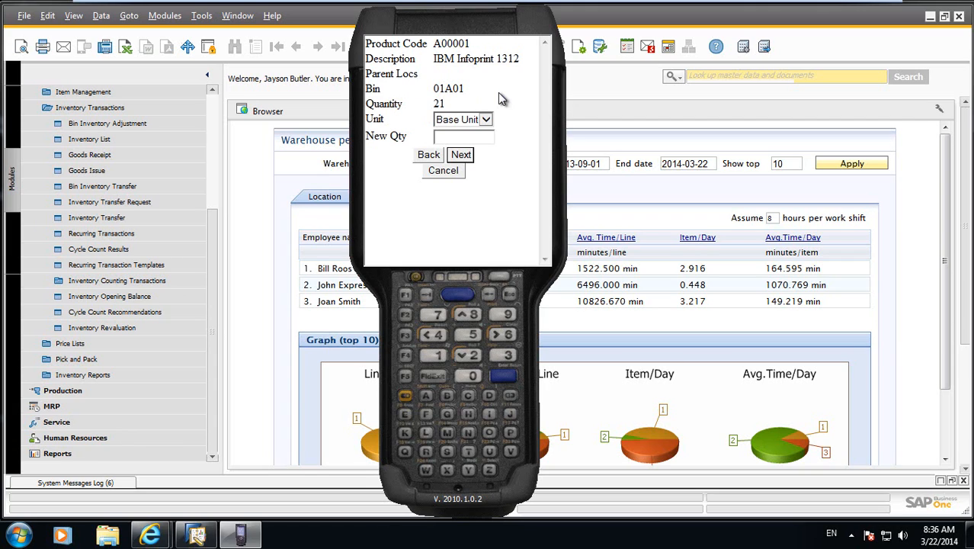
Adjust the bin's quantity to 20 with reason code NC Failure, save it and return to the handheld's main menu.
type("20")
key("Tab")
key("Tab")
key("Return")
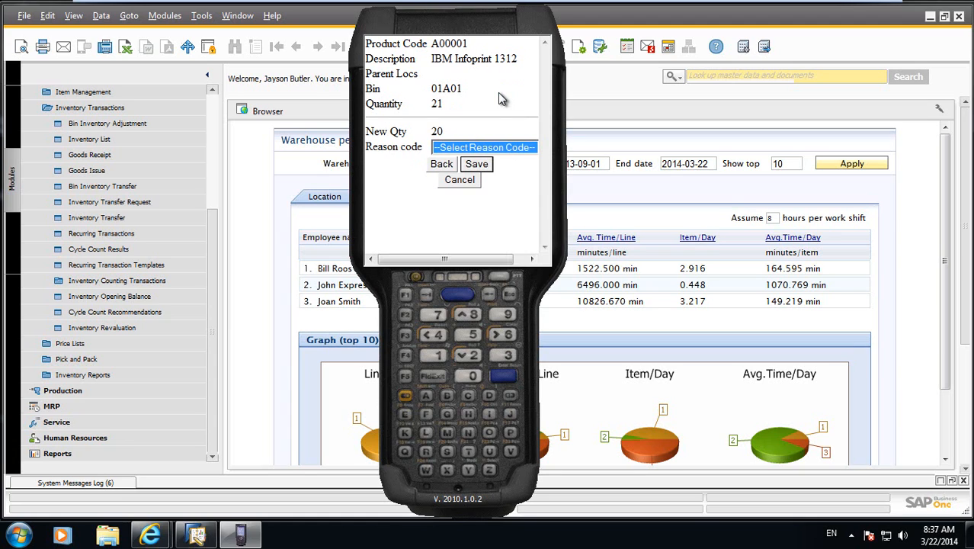
left_click(511, 148)
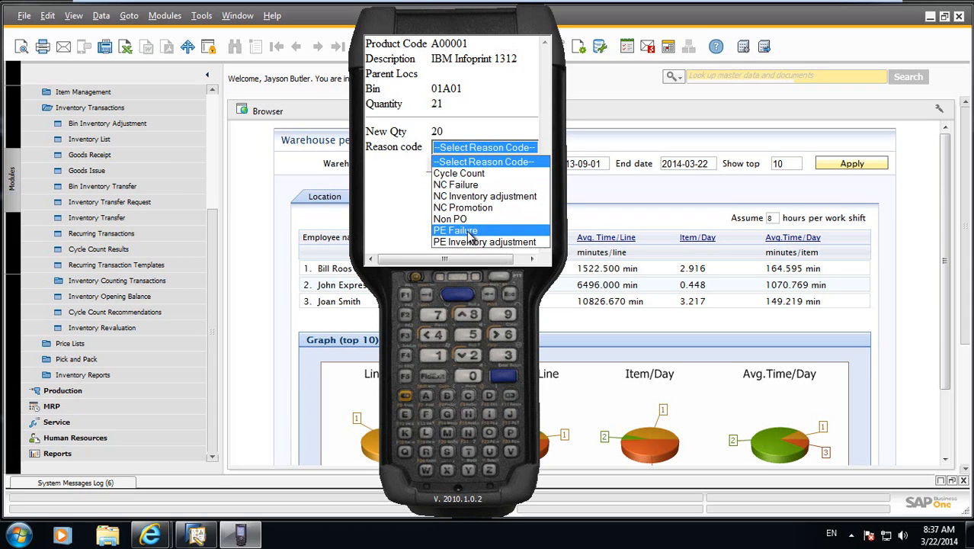
left_click(471, 188)
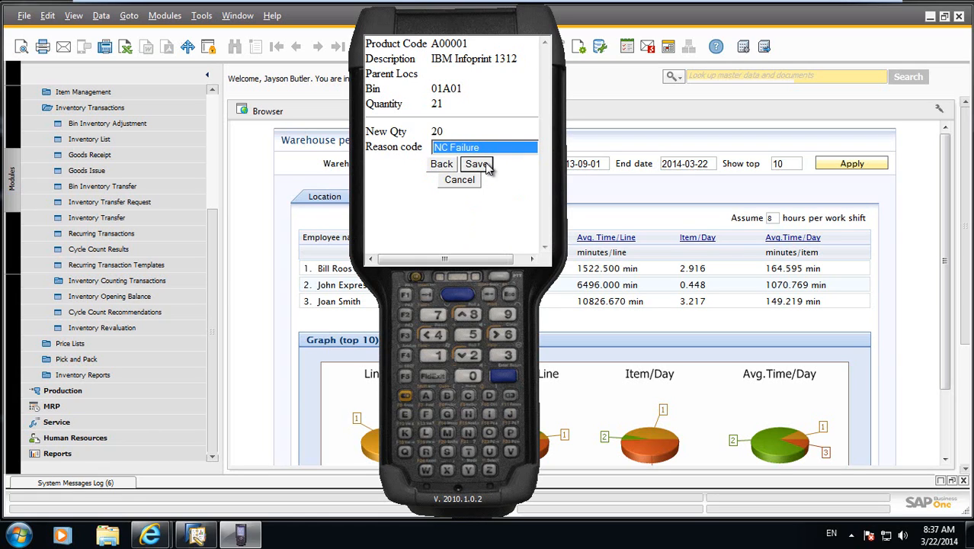
left_click(477, 164)
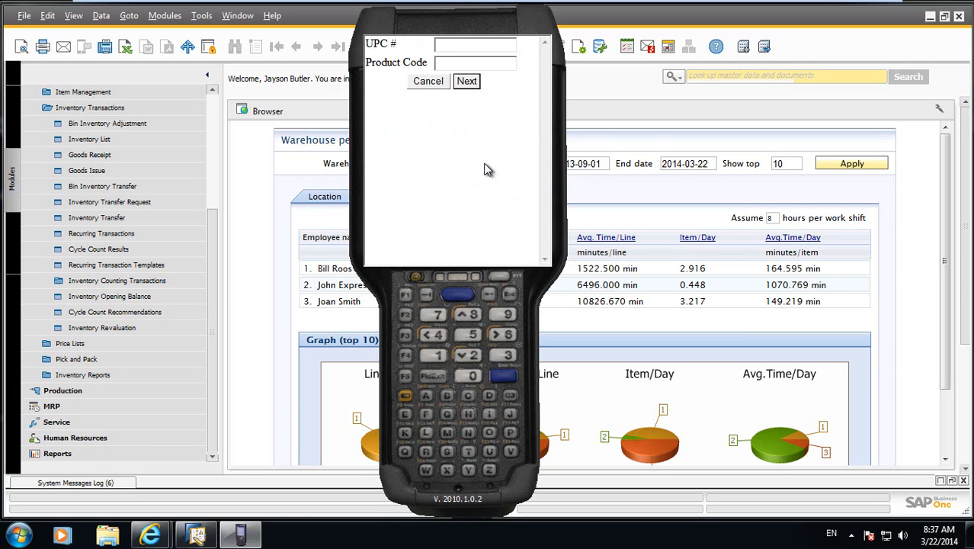
left_click(428, 81)
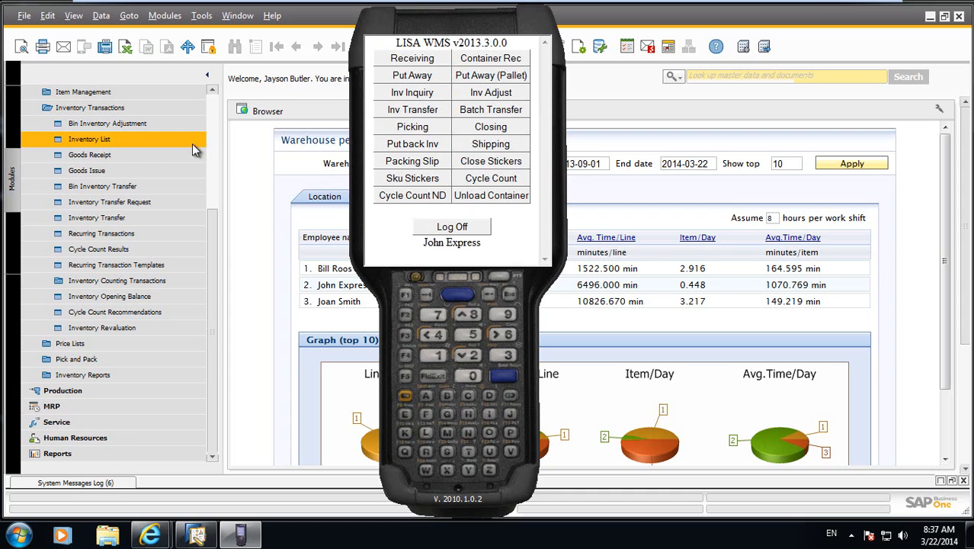
In SAP Business One, review the most recent goods issue, close it and collapse the inventory transactions list.
left_click(135, 175)
left_click(339, 46)
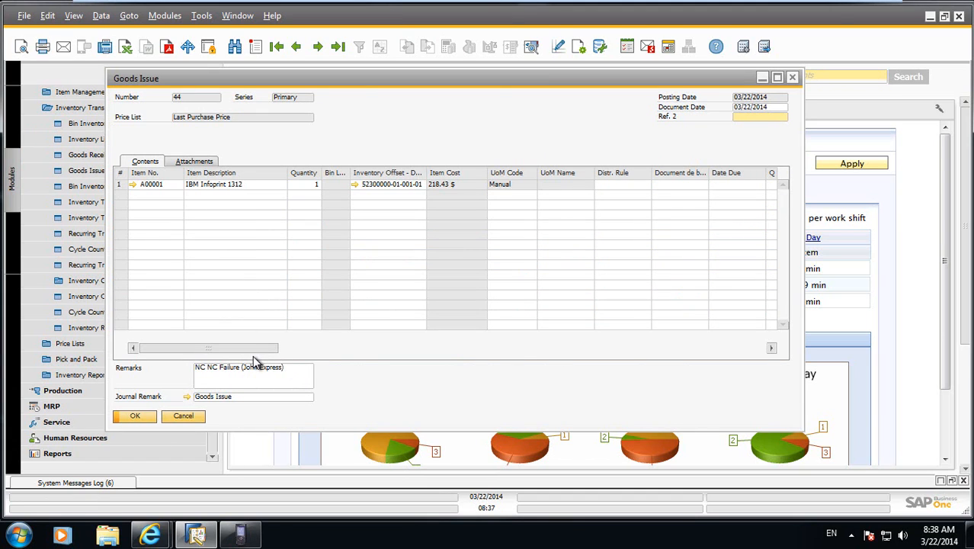
left_click(195, 417)
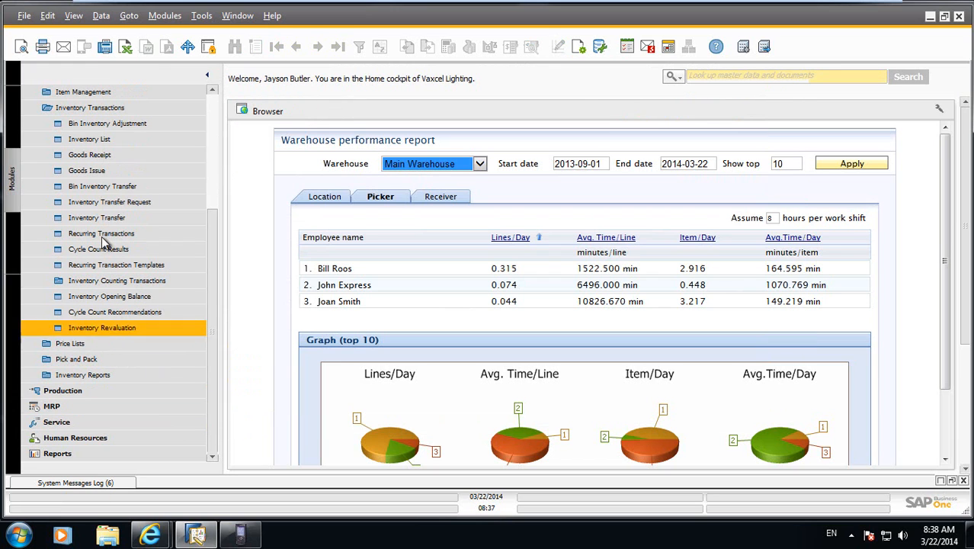
left_click(73, 107)
Permanently delete the Over Receipt Alert message, close the alerts overview and bring up the LISA WMS handheld.
left_click(240, 534)
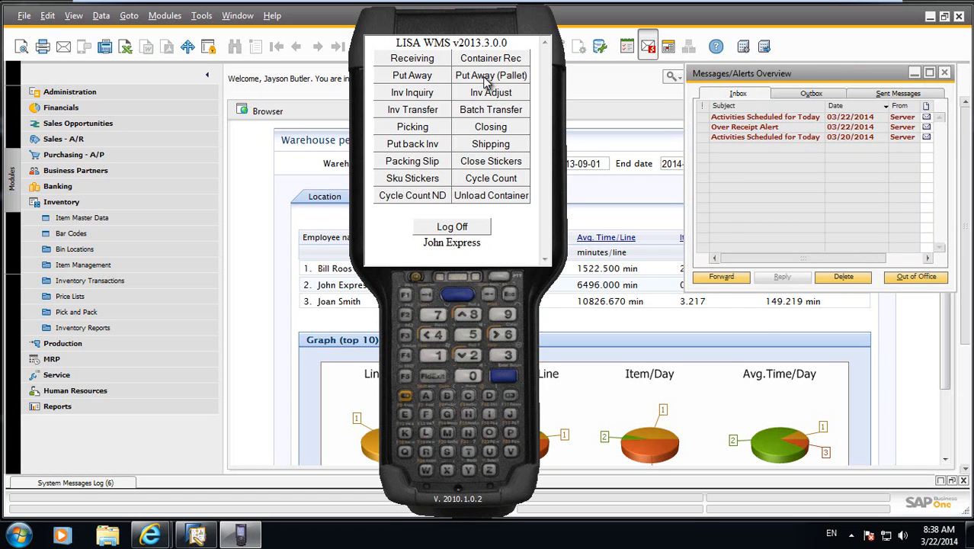
left_click(778, 127)
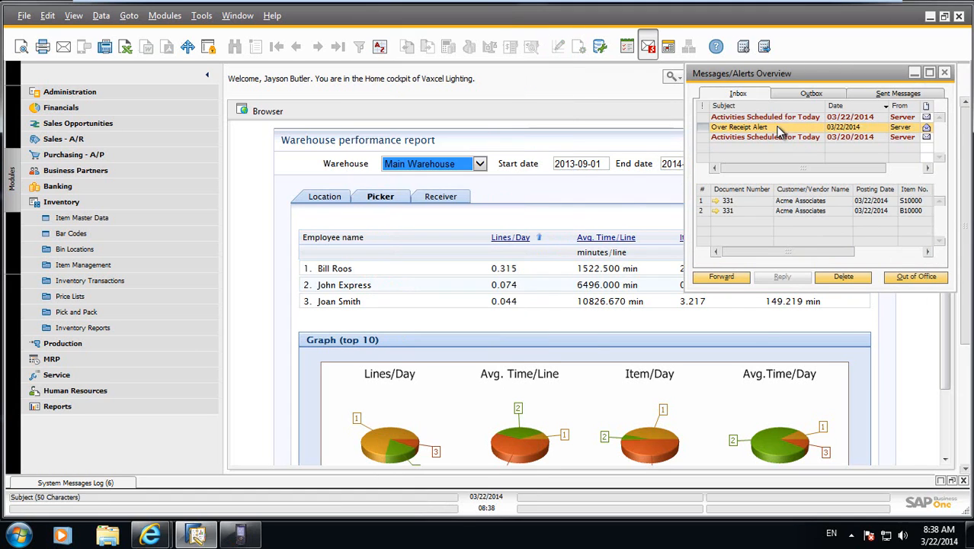
left_click(843, 277)
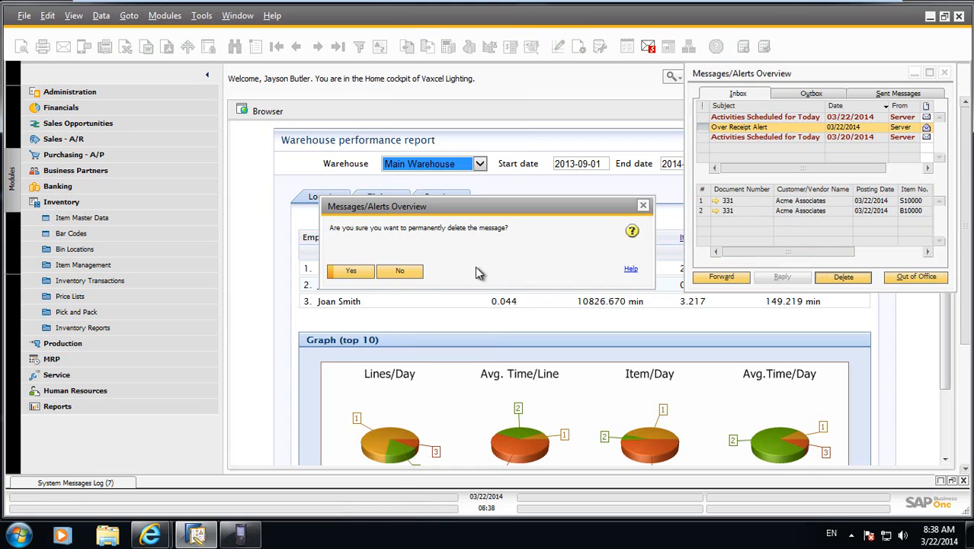
left_click(365, 276)
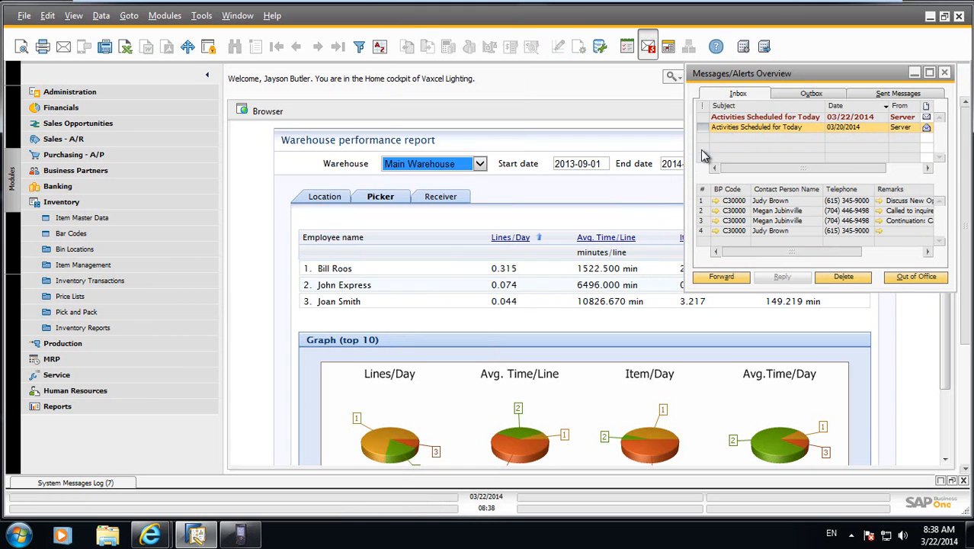
left_click(945, 73)
left_click(240, 534)
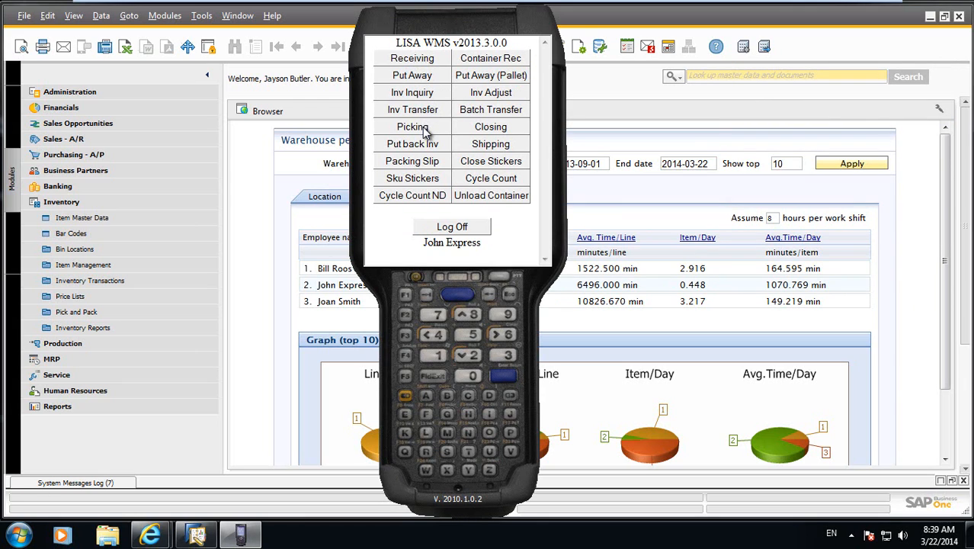
In SAP Business One, start a new sales order for the second business partner in the customer list.
left_click(46, 202)
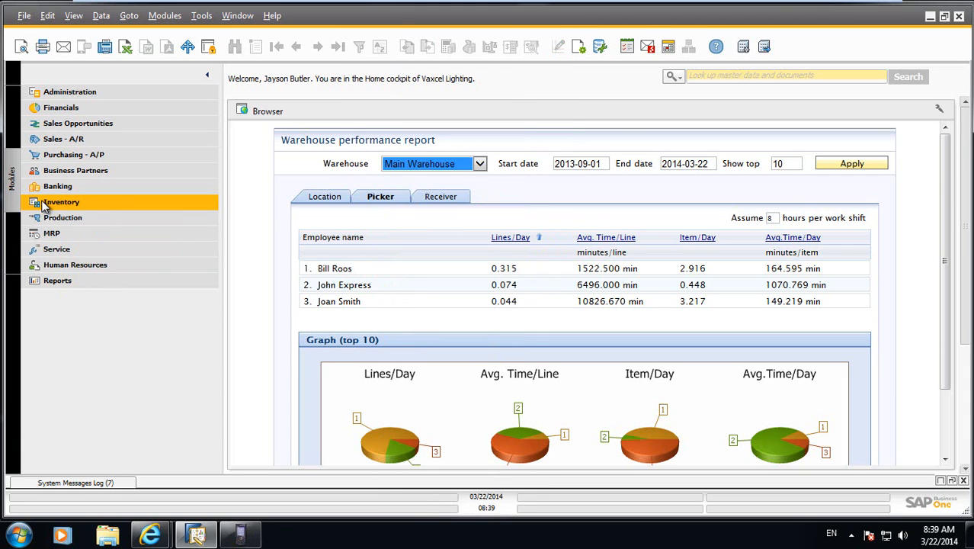
left_click(68, 143)
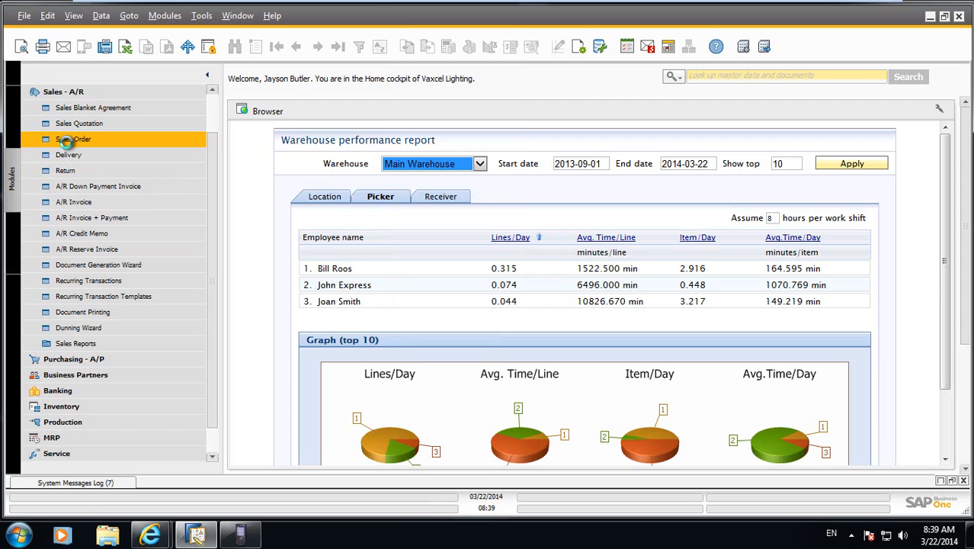
left_click(68, 143)
left_click_drag(520, 204, 684, 217)
key("Tab")
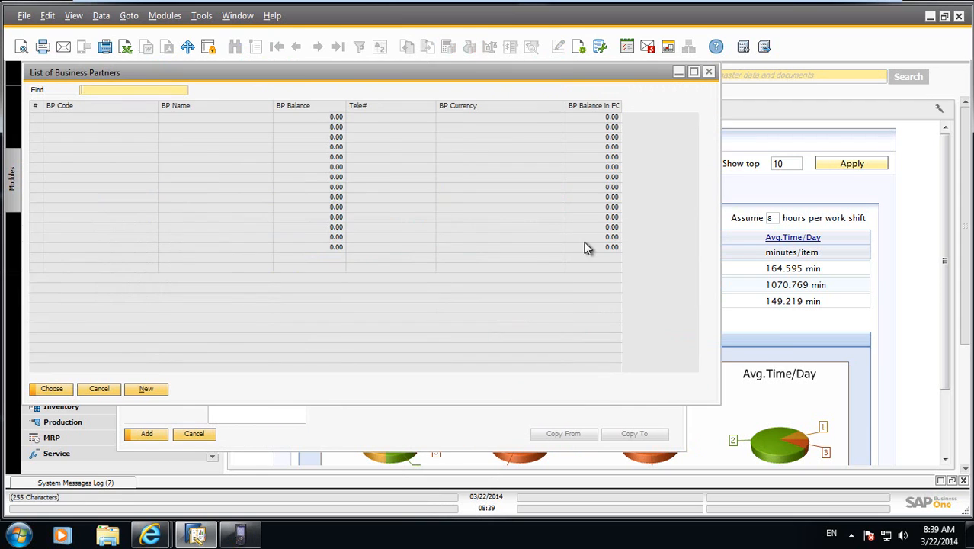
double_click(39, 127)
Add items A00001 and B10000 as the first two lines of the sales order.
type("A")
key("Tab")
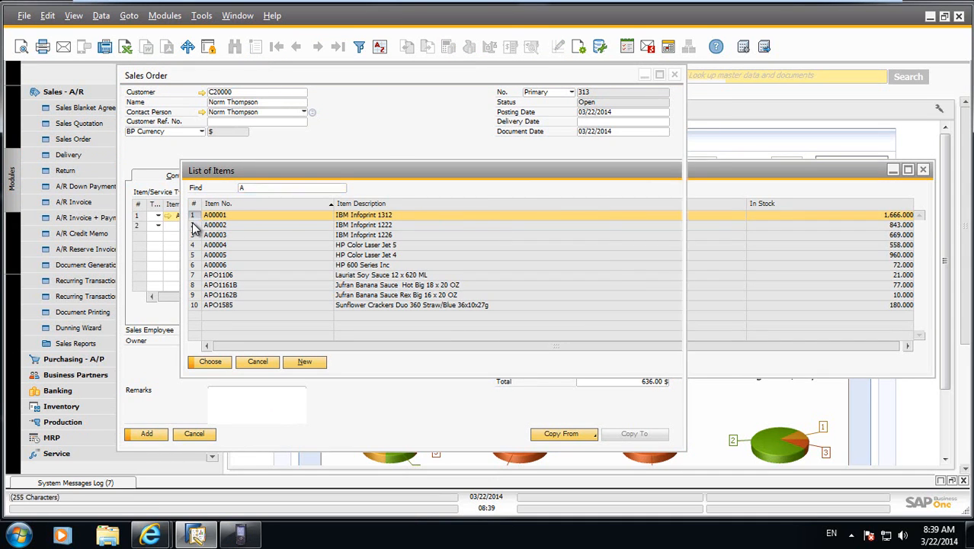
key("Return")
left_click(189, 225)
type("B")
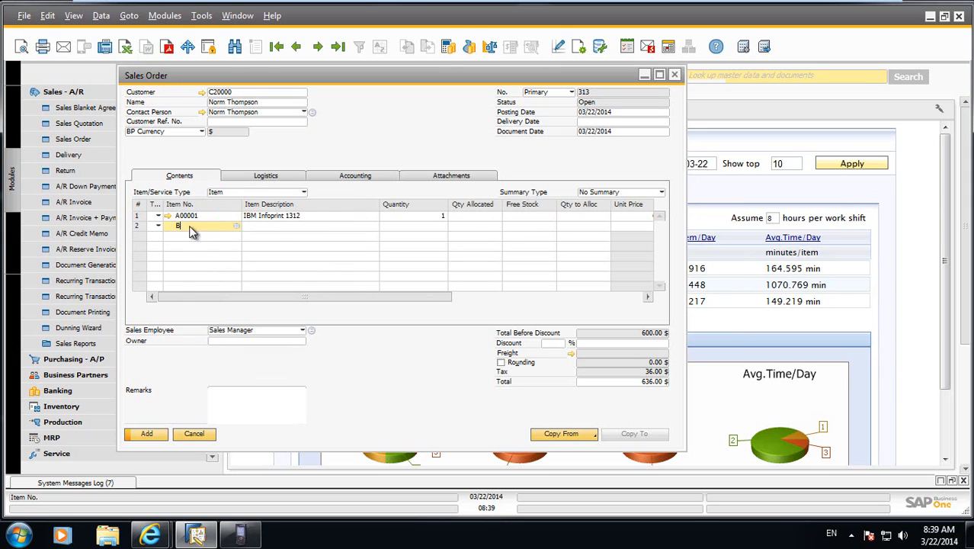
key("Tab")
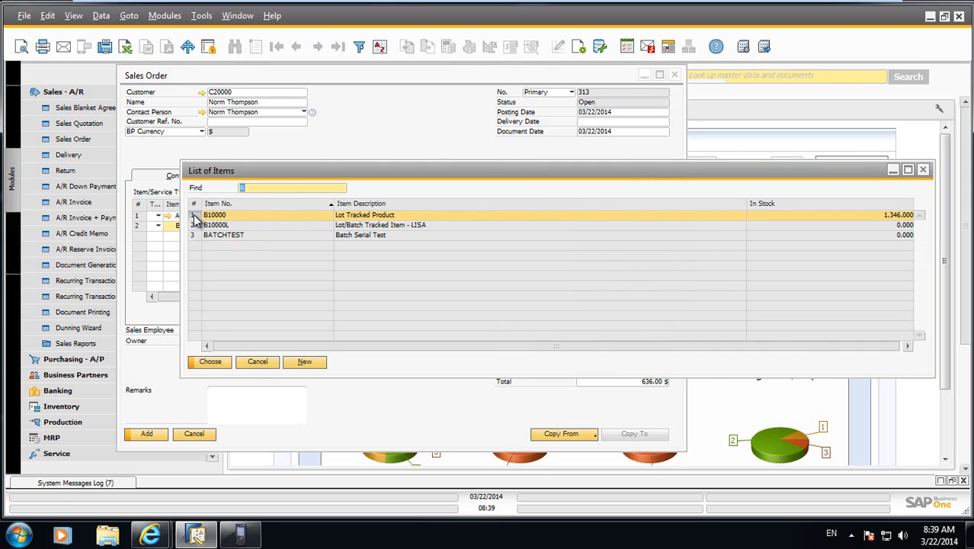
key("Return")
Set the line quantities to 5 for A00001 and 7 for B10000, and widen the order window to show the unit prices.
left_click(442, 216)
type("5")
key("Down")
type("7")
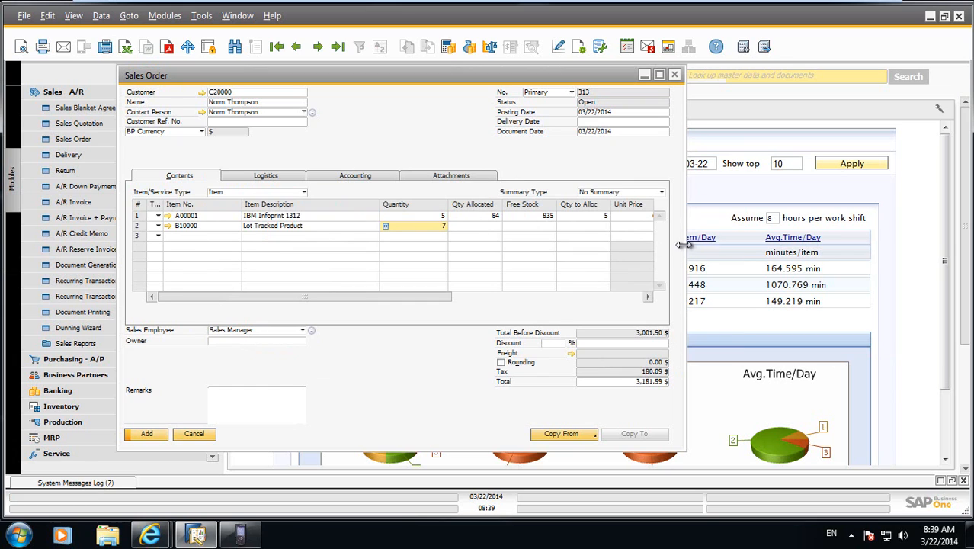
left_click_drag(686, 244, 738, 245)
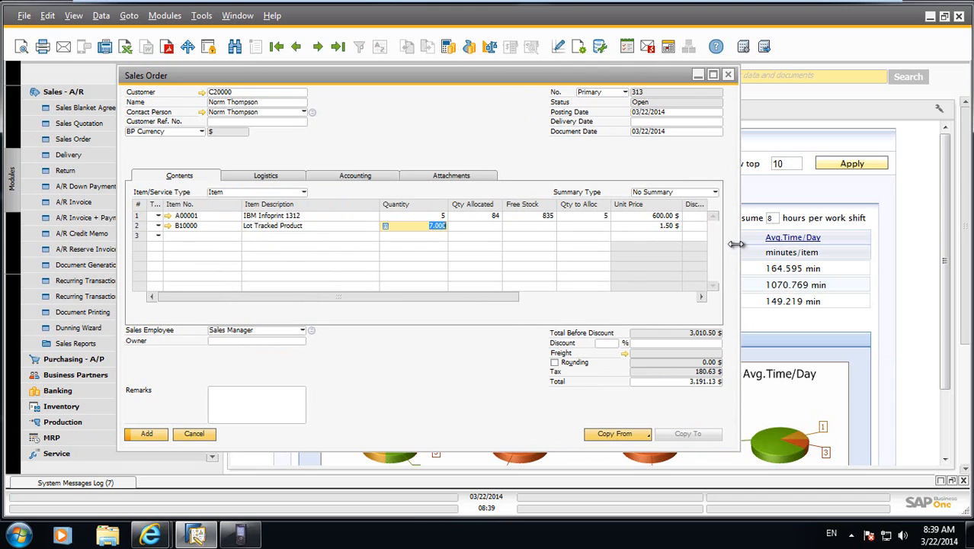
key("Tab")
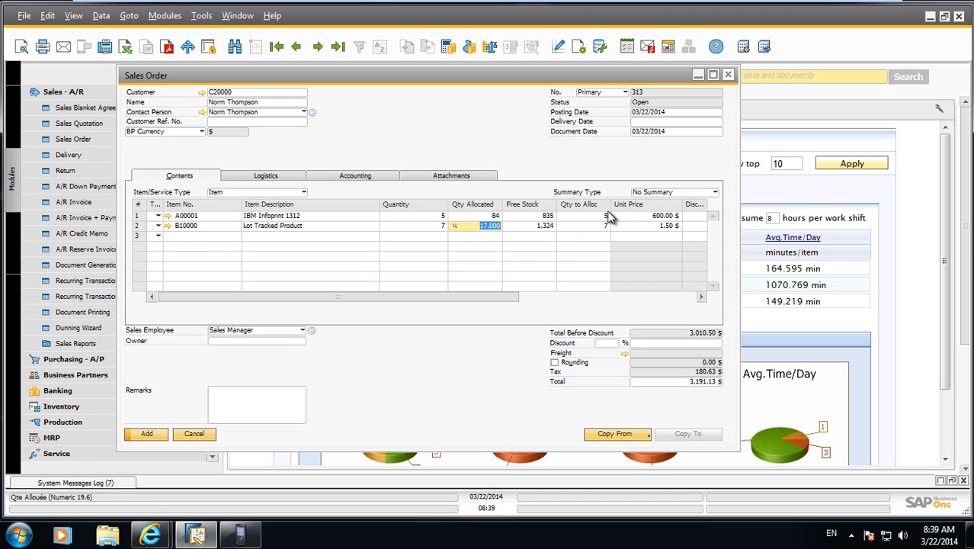
Set the delivery date to 03/22/2014, apply it to the existing rows and add the sales order.
left_click(640, 124)
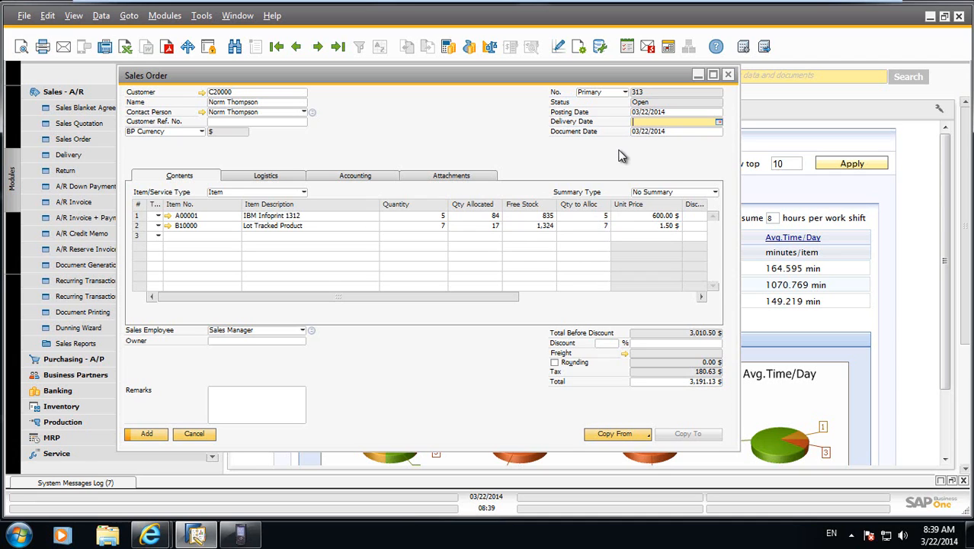
type("t")
key("Tab")
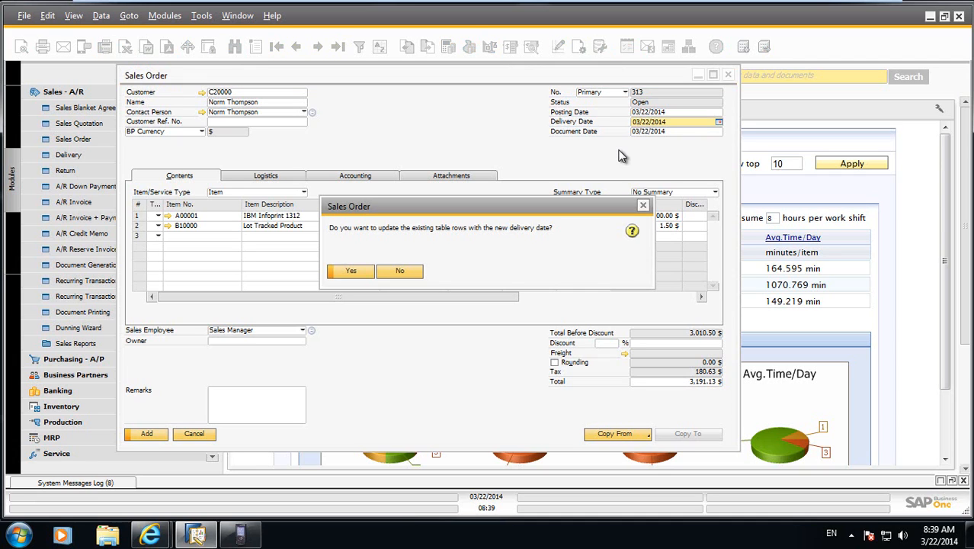
left_click(351, 270)
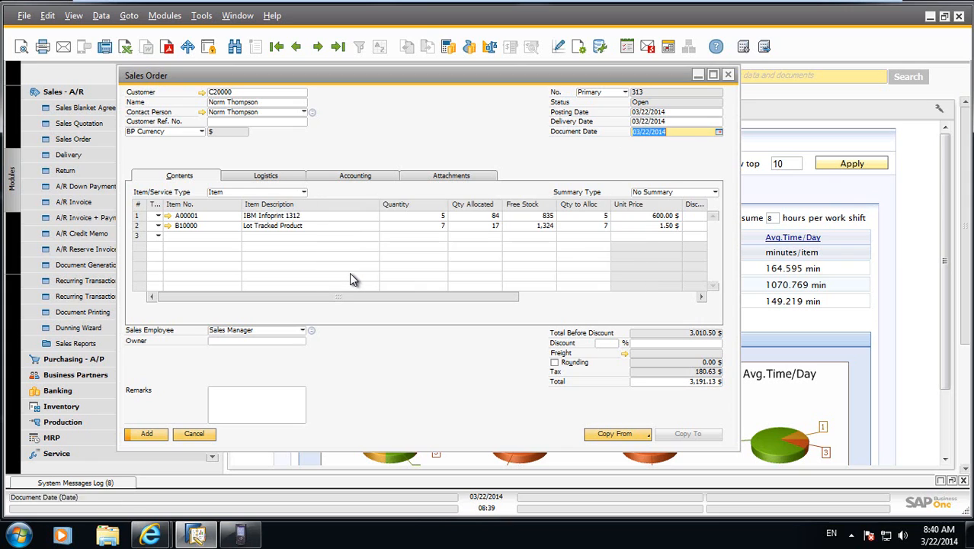
left_click(144, 435)
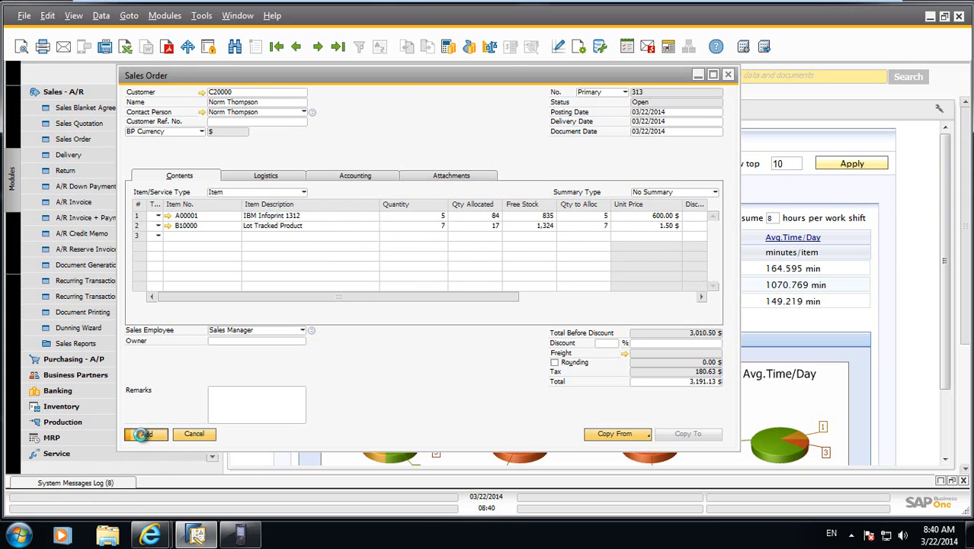
Display the most recently added sales order to check it, and close the Sales Order window.
left_click(339, 47)
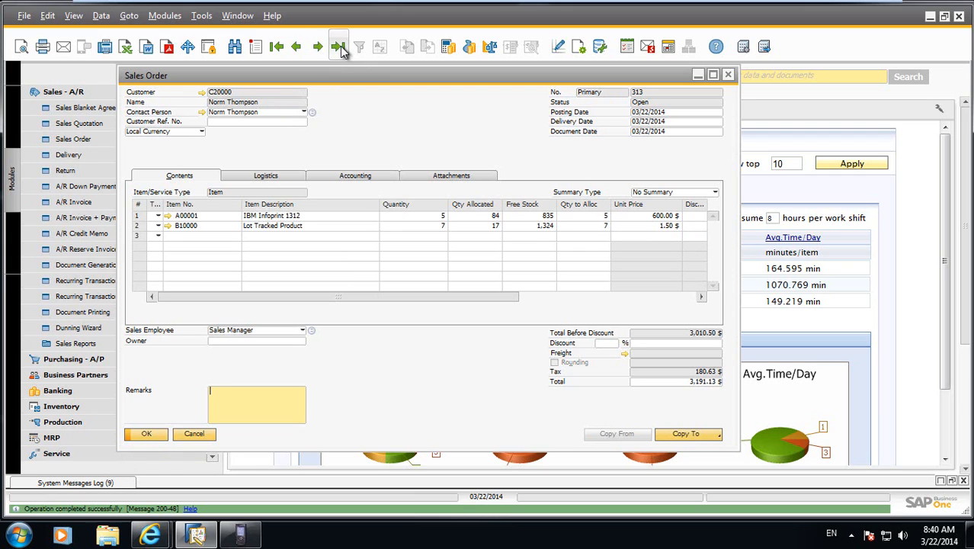
left_click(193, 433)
left_click(66, 93)
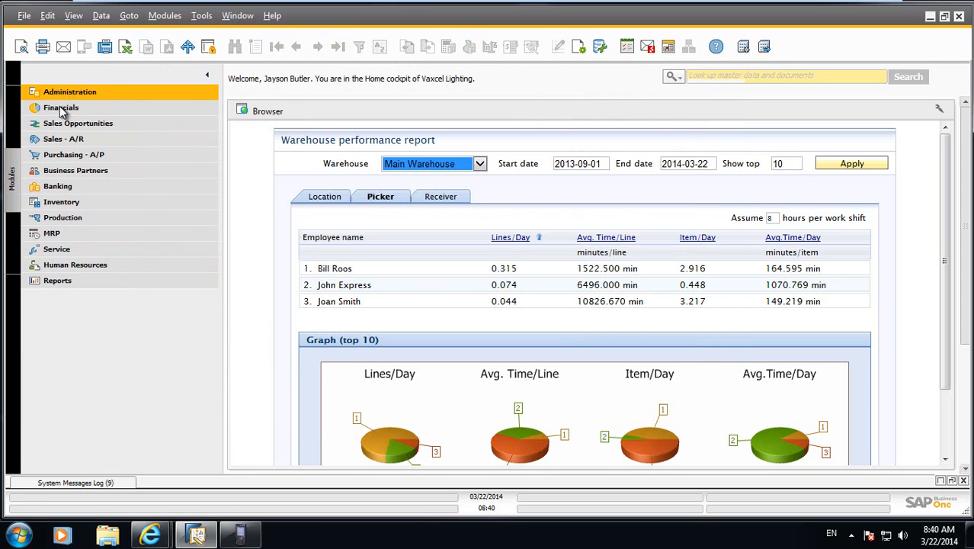
Open the Warehouse cockpit and log in to the LisaDemo company with the warehouse manager's username and password.
left_click(13, 129)
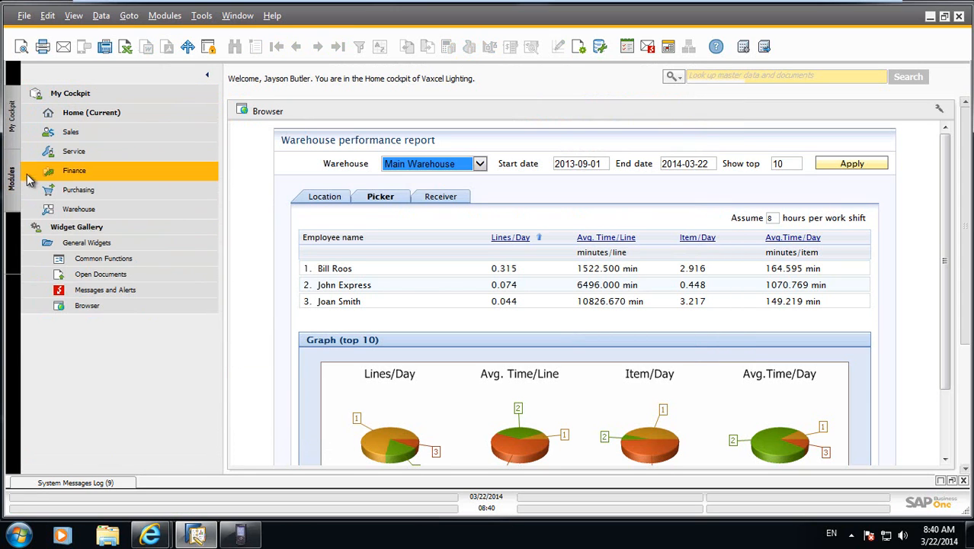
left_click(74, 211)
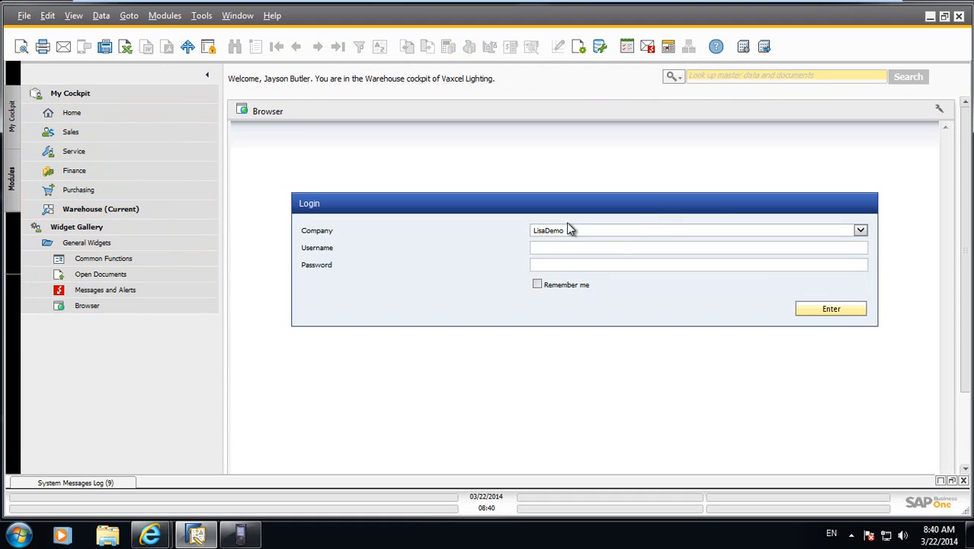
left_click(605, 249)
type("W")
key("BackSpace")
type("w")
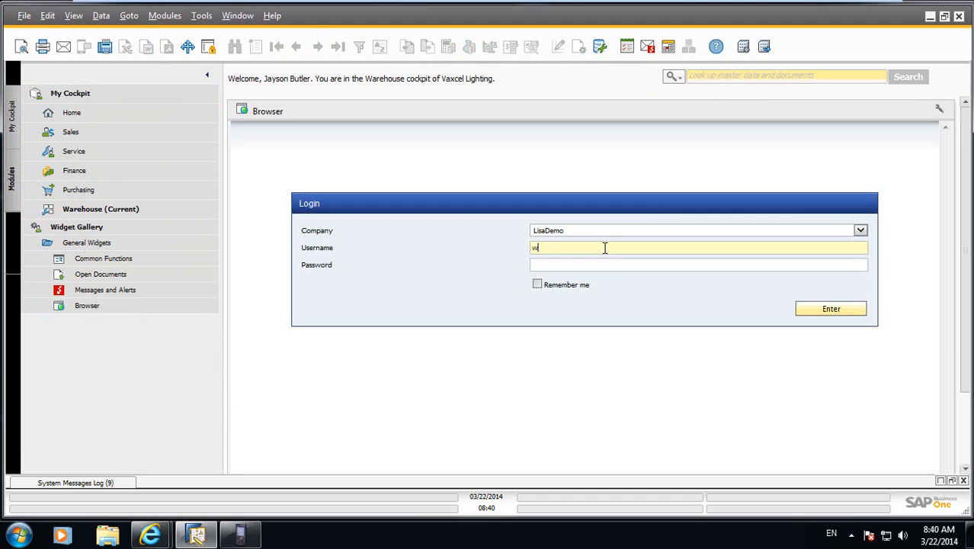
type("hsmgt")
key("BackSpace")
type("r")
left_click(602, 263)
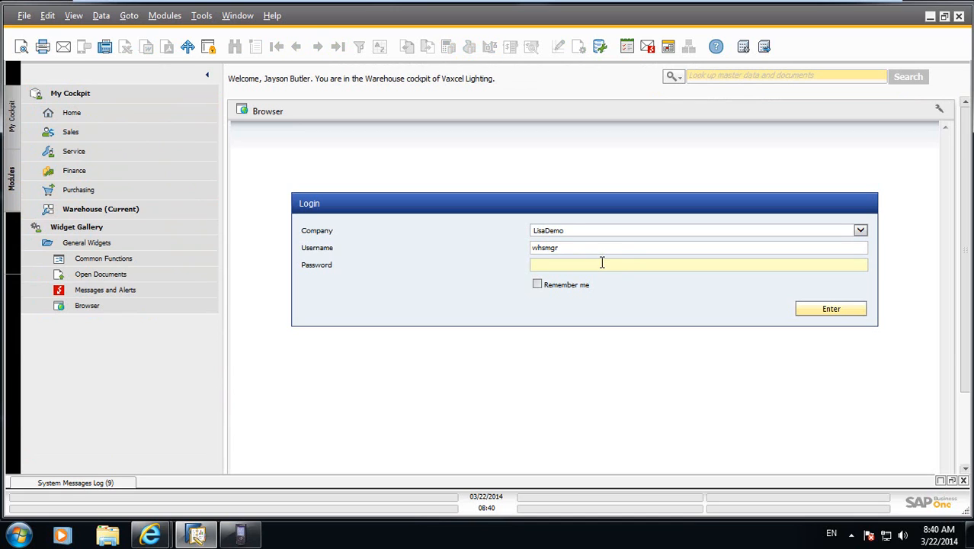
type("******")
key("Return")
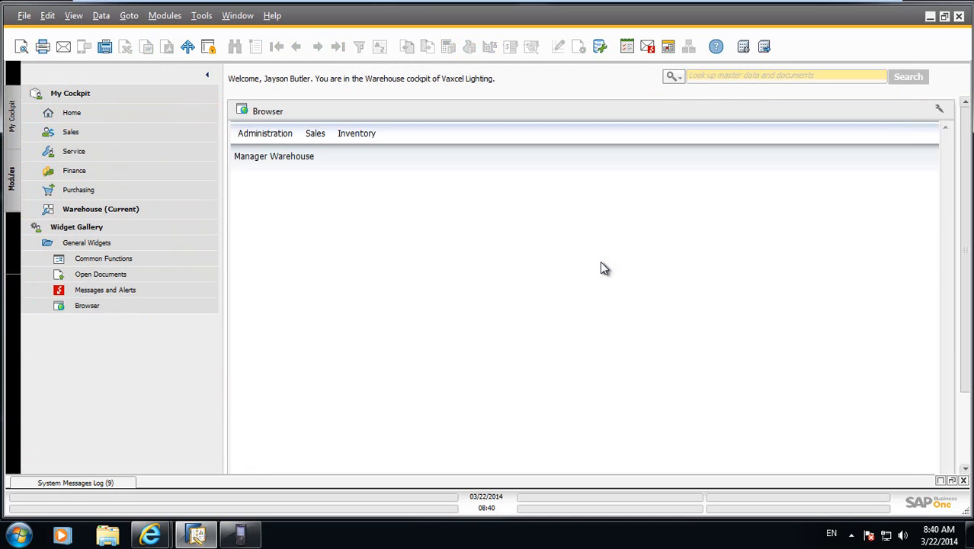
Open the order picking priorities and search without criteria to list all unreleased and released sales orders.
left_click(316, 134)
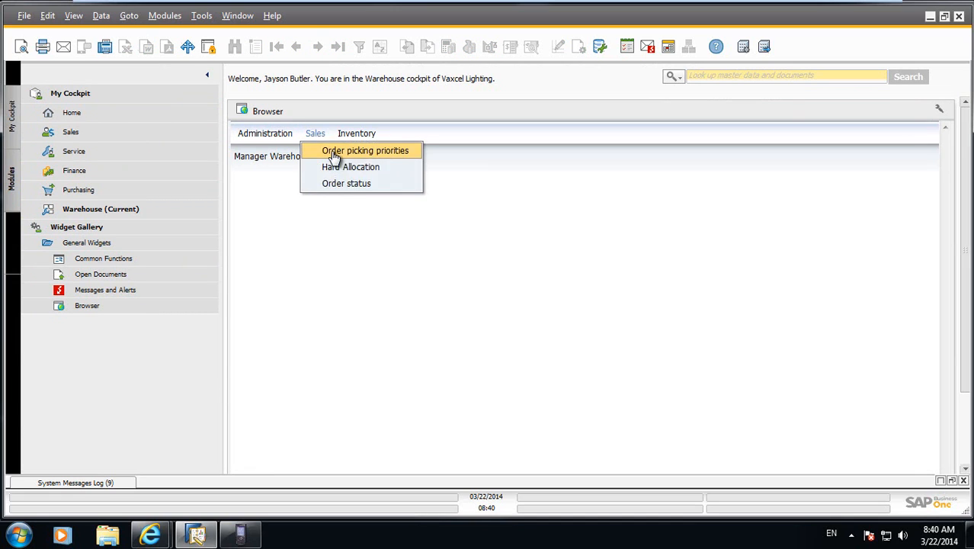
left_click(334, 152)
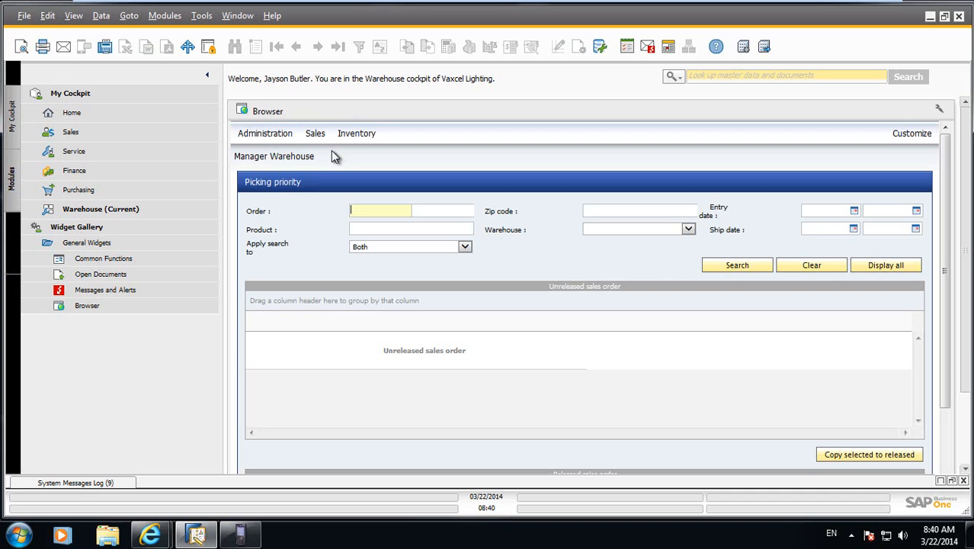
left_click(764, 270)
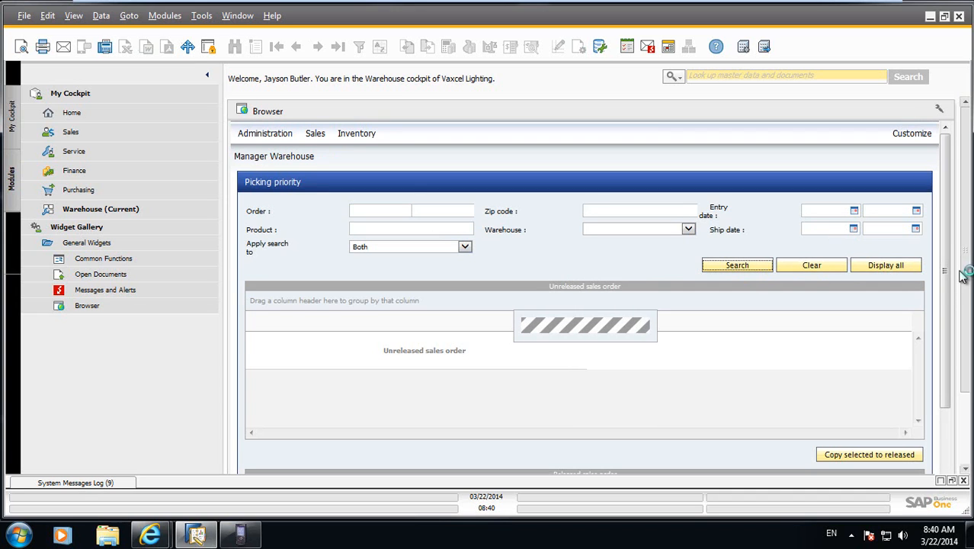
left_click_drag(949, 286, 966, 316)
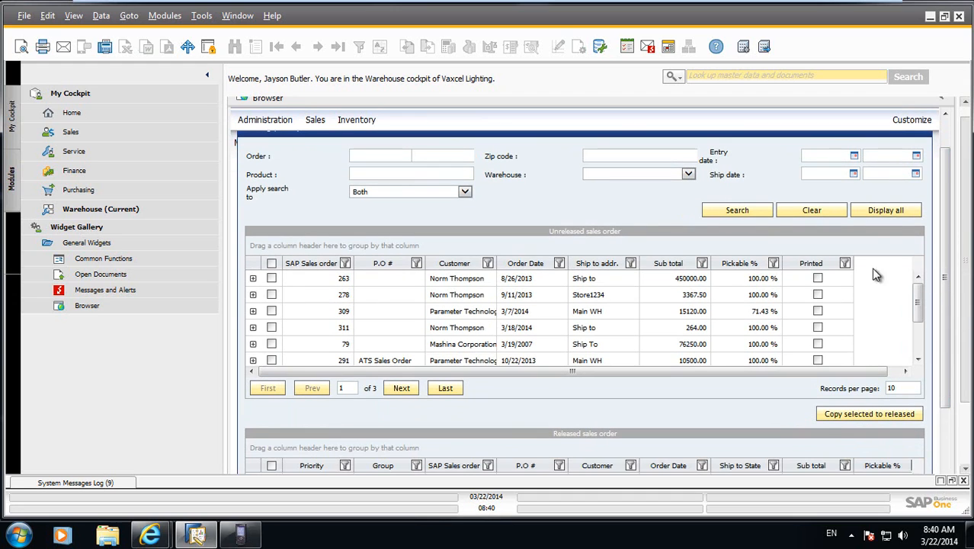
left_click(911, 122)
left_click_drag(945, 367, 943, 448)
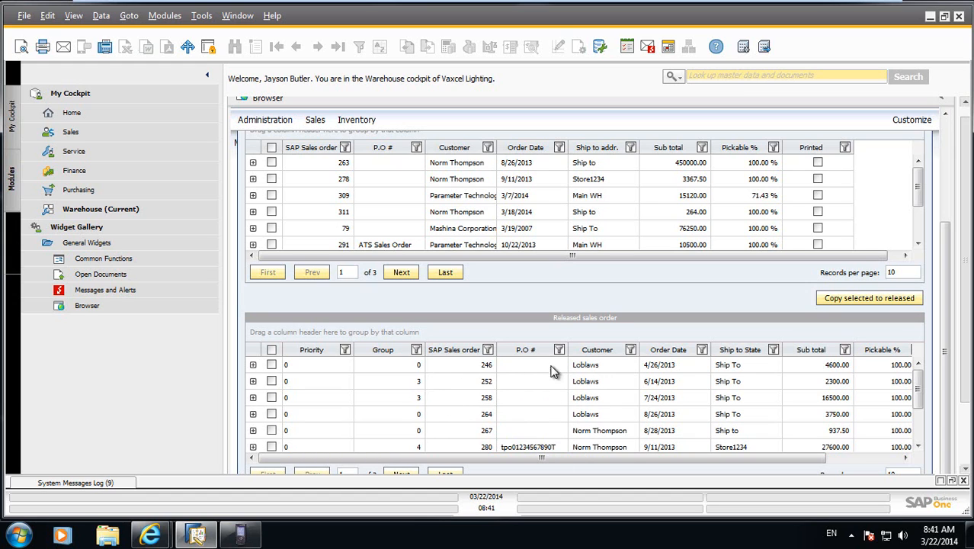
left_click_drag(944, 324, 950, 259)
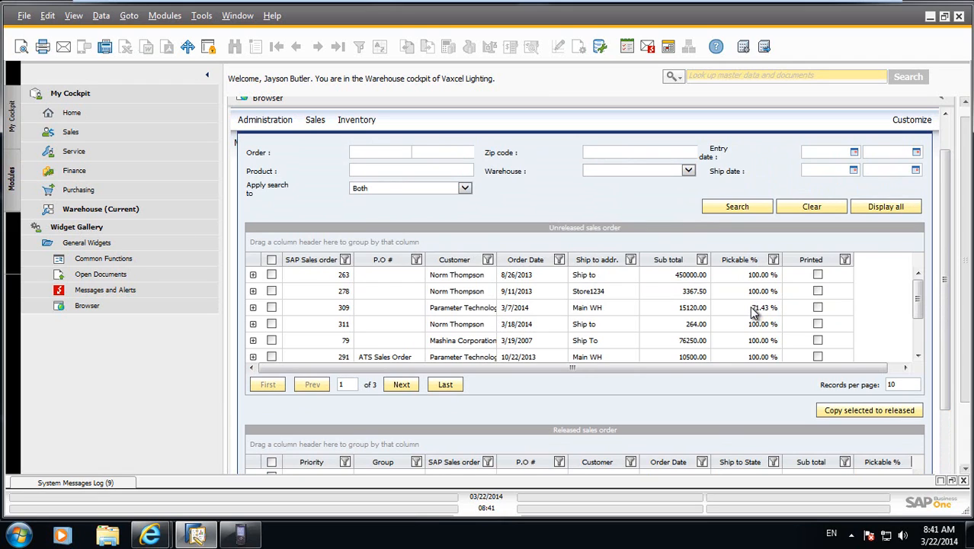
Sort and group the unreleased sales orders by Customer, with the Pickable % filter set to (All).
left_click(457, 261)
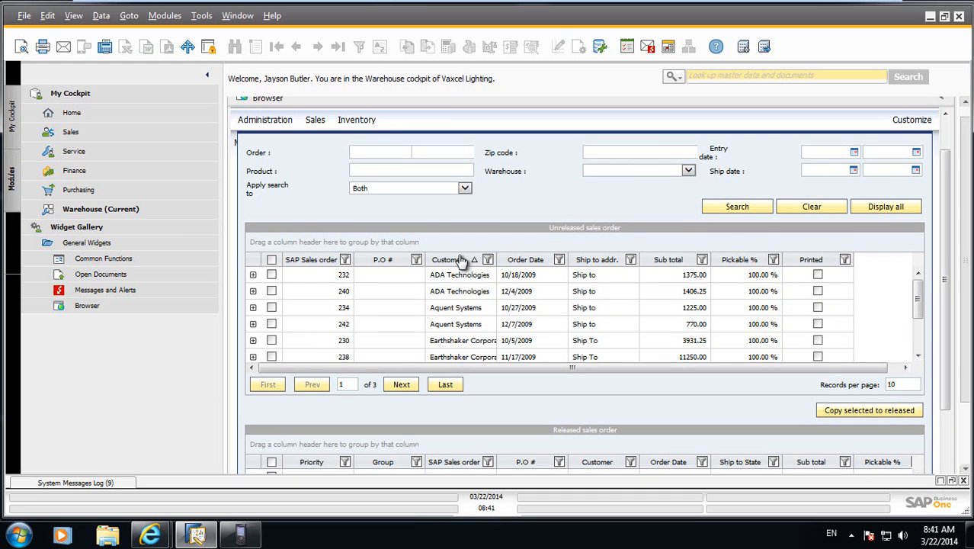
left_click_drag(460, 263, 284, 244)
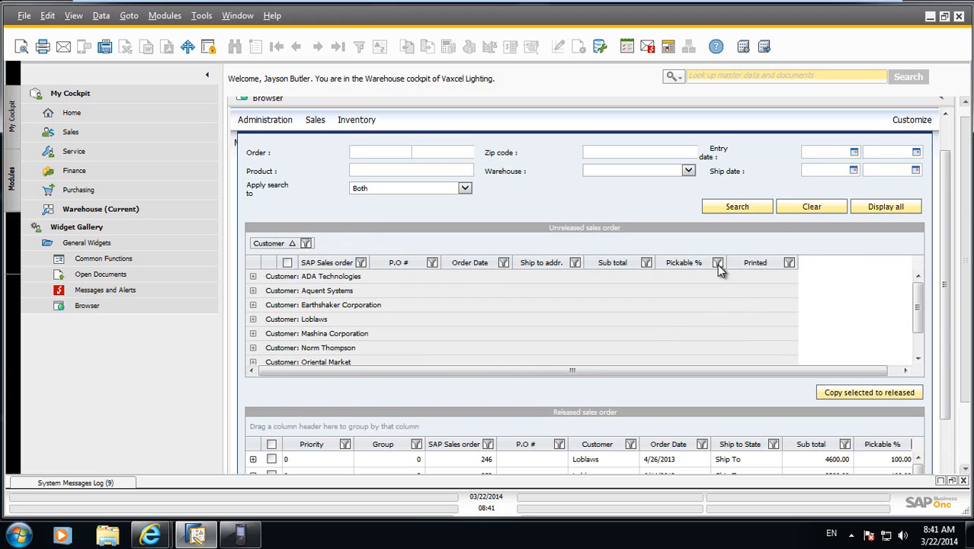
left_click(718, 263)
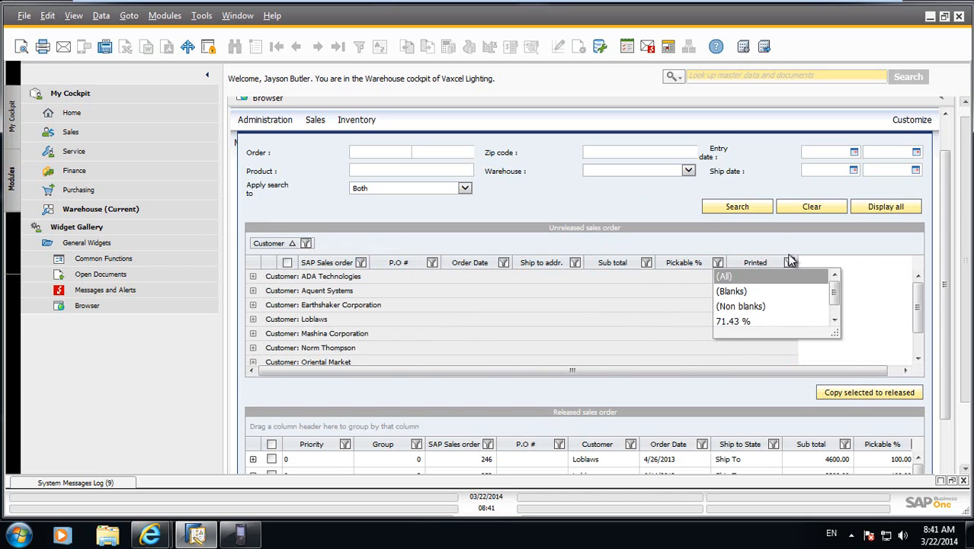
left_click(722, 279)
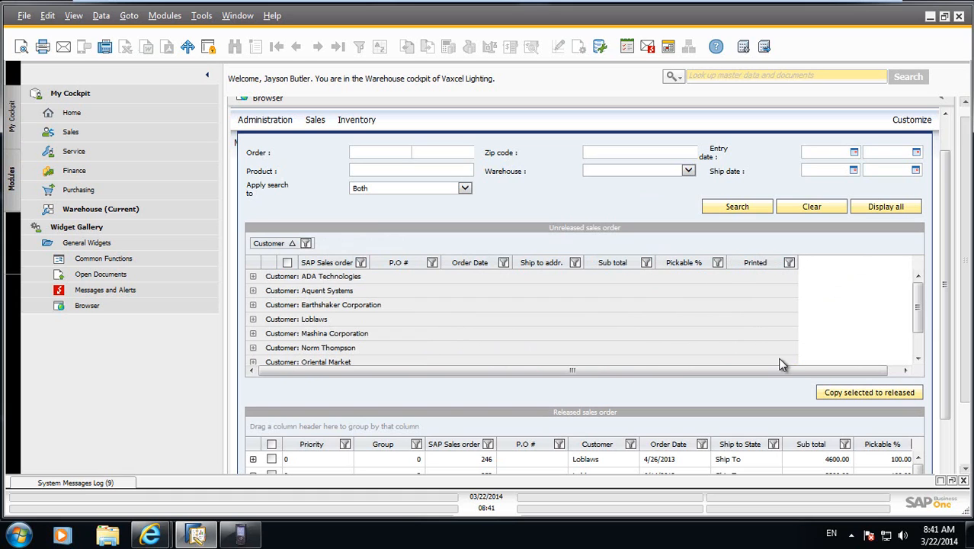
Expand the new order's customer group and copy its orders dated 3/18/2014 and 3/22/2014 to the released sales orders.
scroll(921, 326, "down", 1)
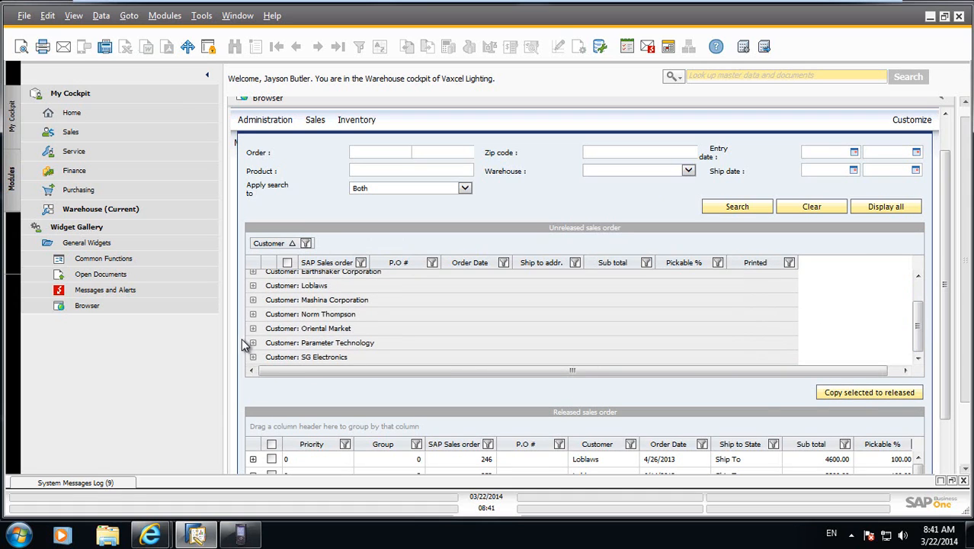
left_click(253, 314)
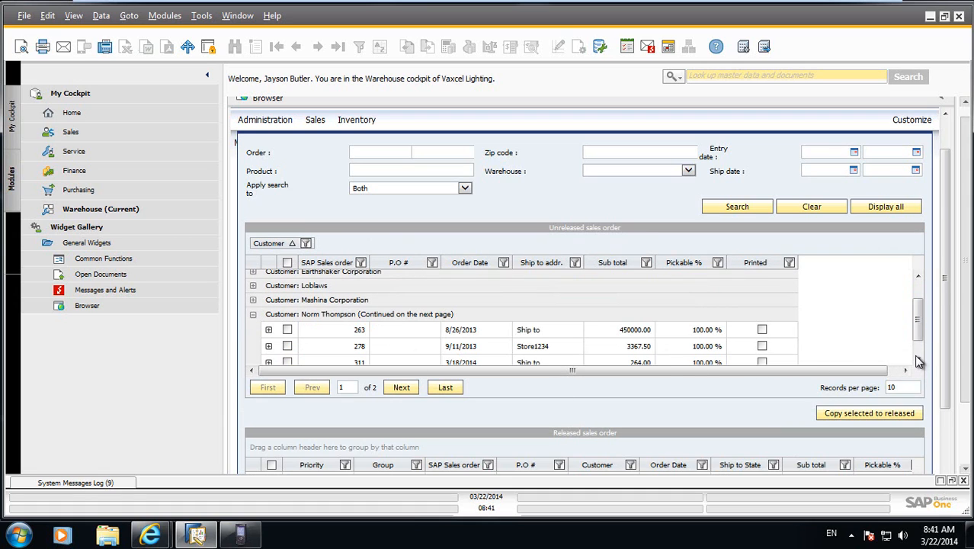
scroll(917, 356, "down", 1)
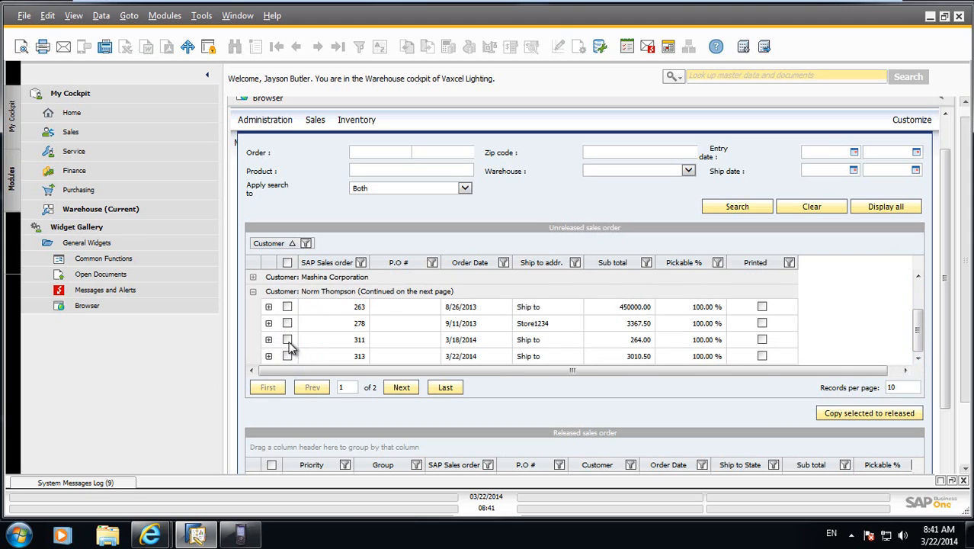
left_click(287, 340)
left_click(287, 356)
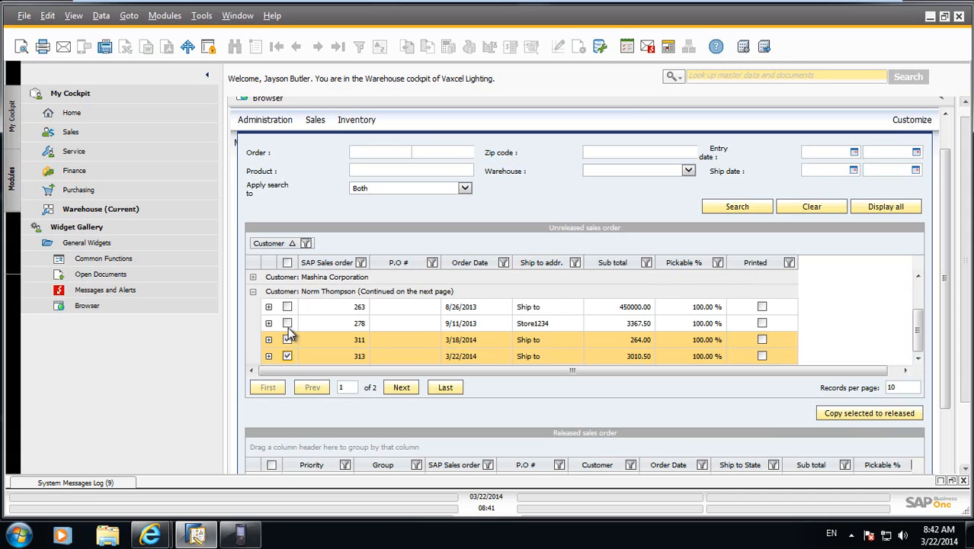
left_click(860, 417)
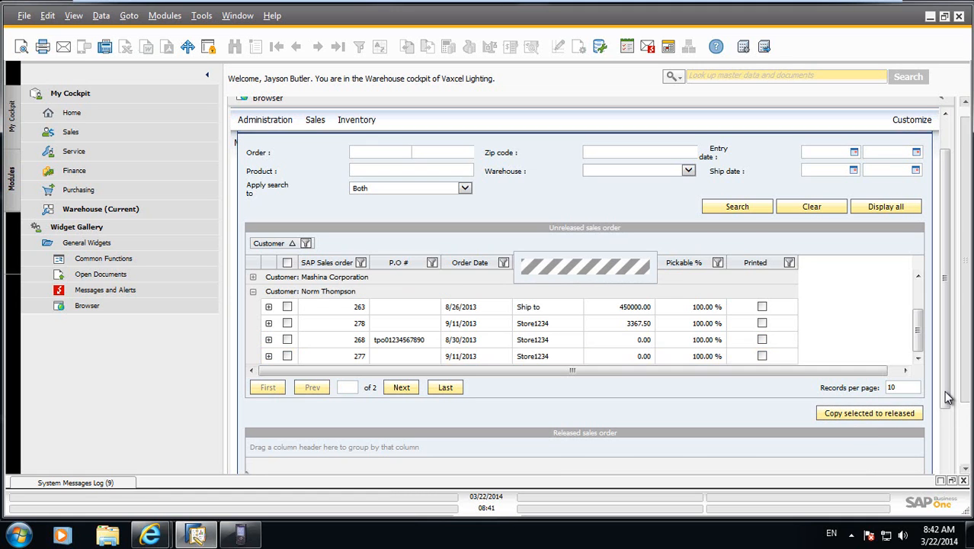
Go to the last page of the released sales orders and sort them by SAP Sales order.
left_click_drag(944, 391, 949, 487)
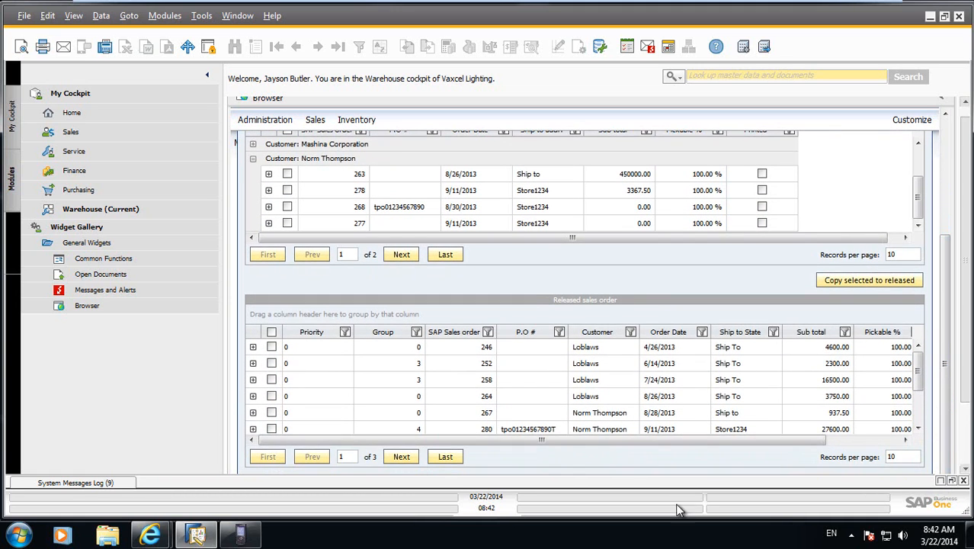
left_click(446, 458)
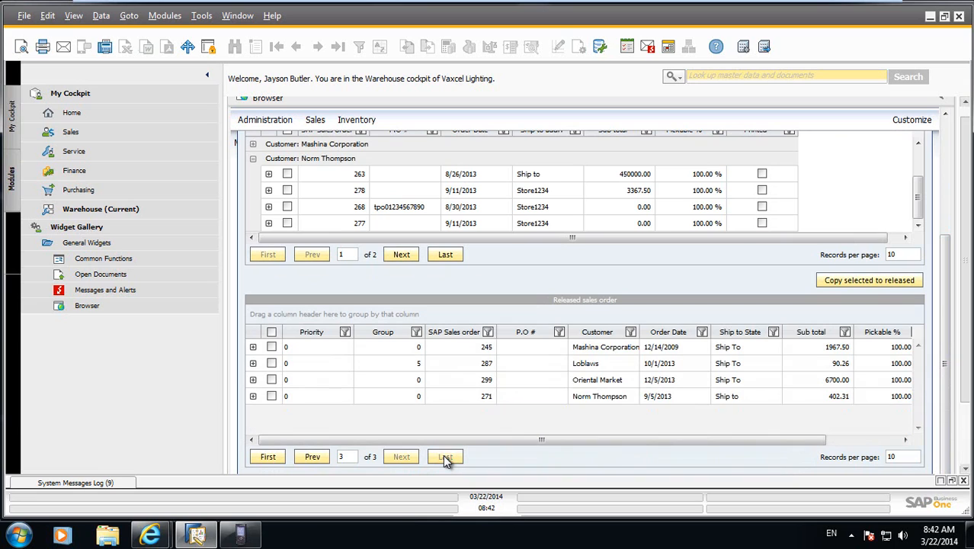
left_click(442, 334)
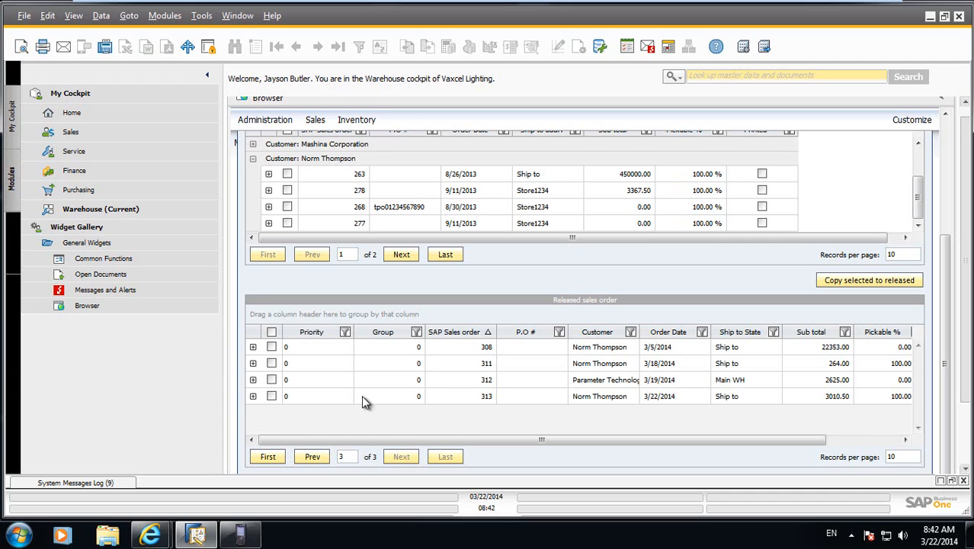
Select only the released orders dated 3/5/2014 and 3/18/2014 and try to group them.
left_click(271, 380)
left_click(272, 396)
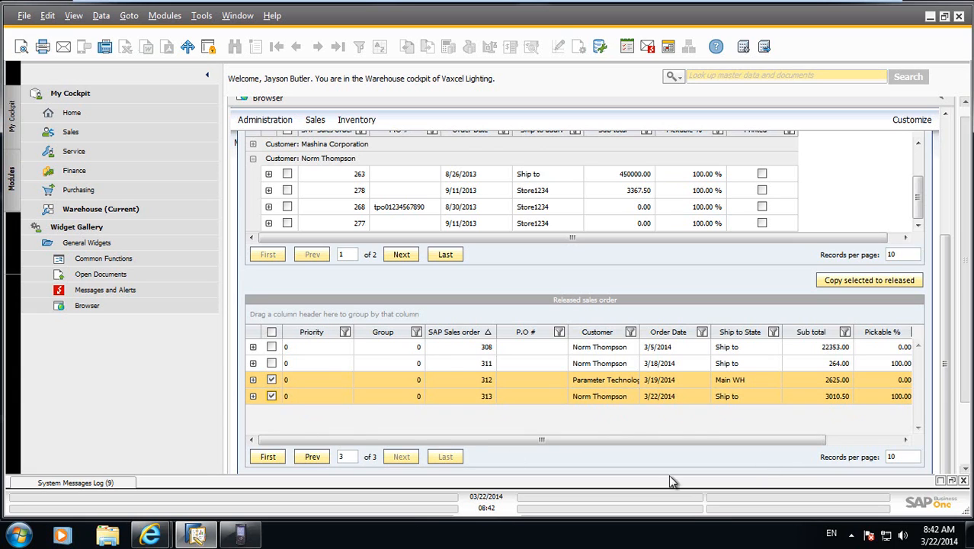
left_click(272, 347)
left_click(272, 362)
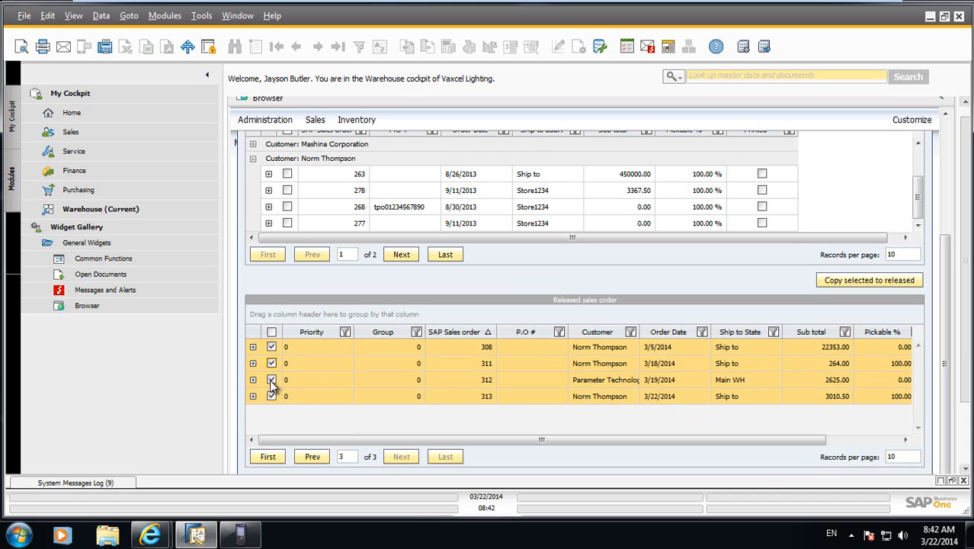
left_click(272, 380)
left_click(271, 395)
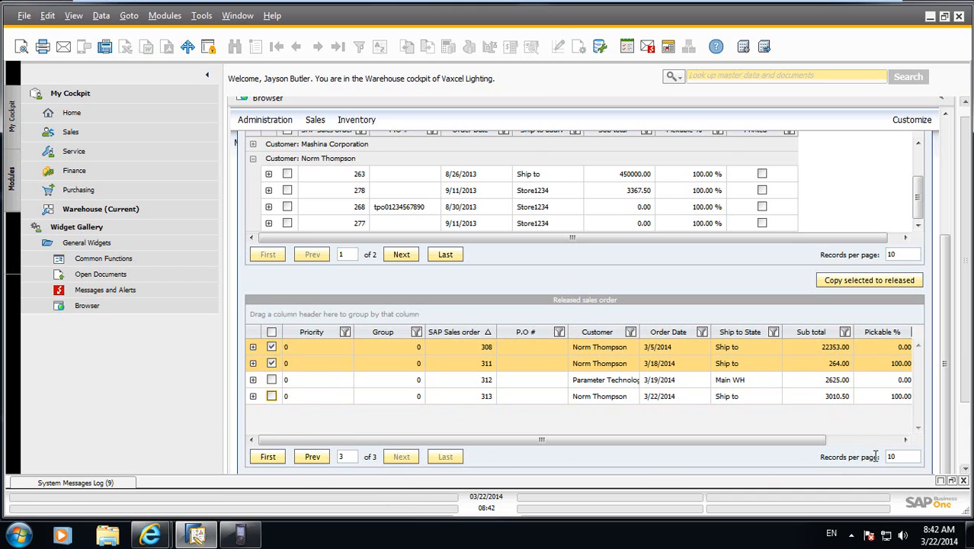
scroll(965, 427, "down", 2)
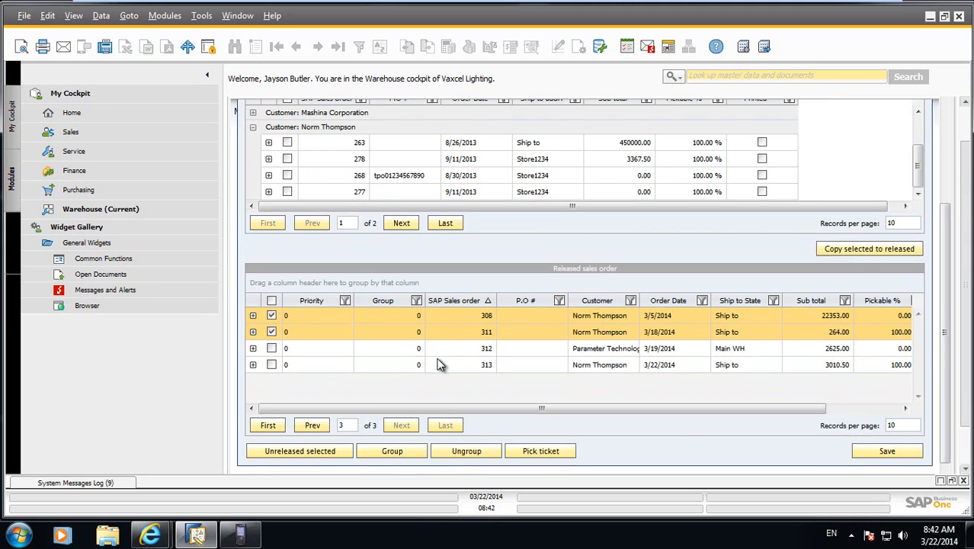
left_click(413, 452)
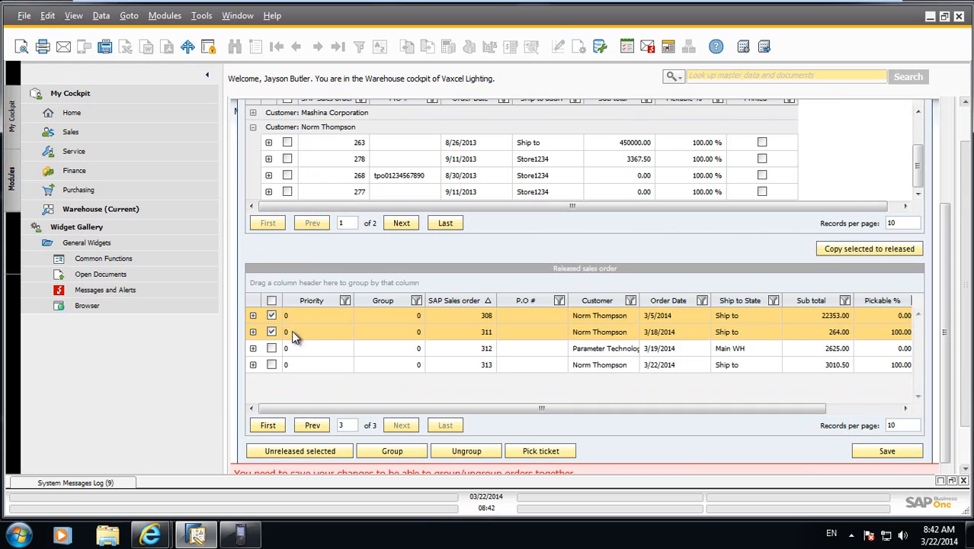
Save the released sales orders, add the order dated 3/22/2014 to the selection and return to the module list.
left_click(893, 452)
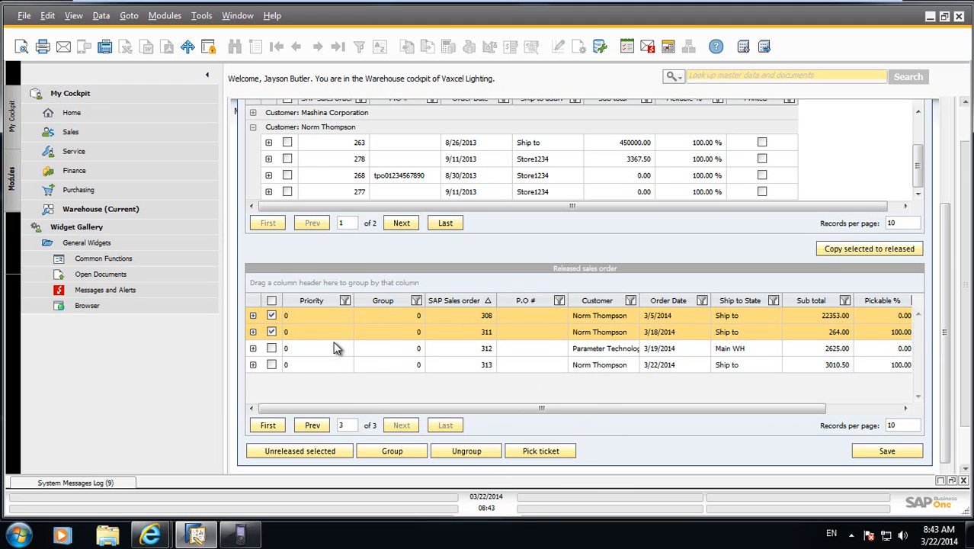
left_click(272, 364)
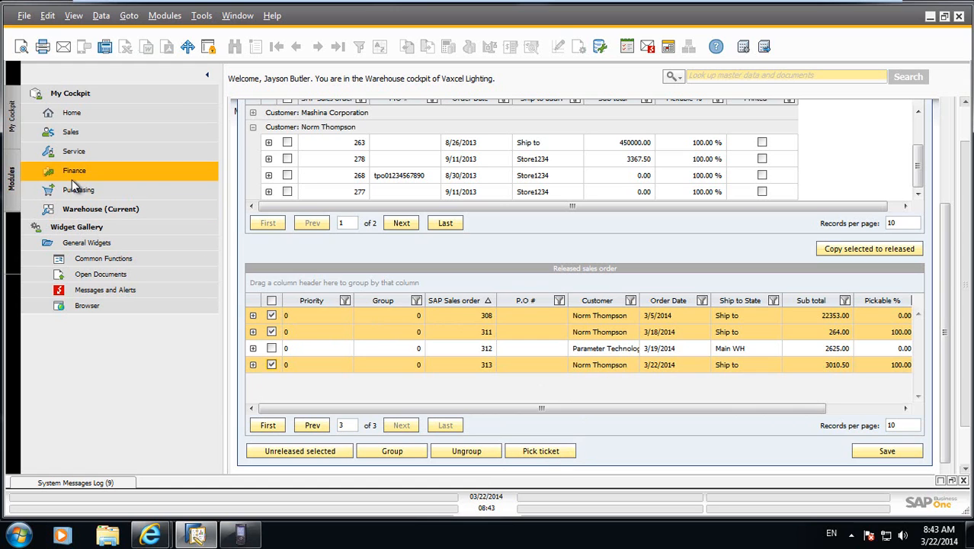
left_click(12, 181)
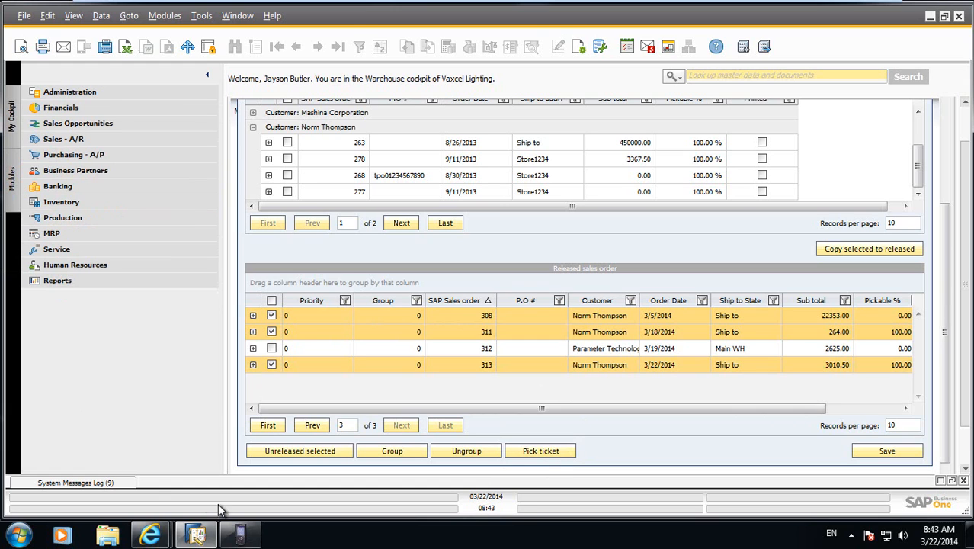
Switch to the LISA WMS handheld emulator and start Picking for the newly released sales order by entering its order number.
left_click(249, 539)
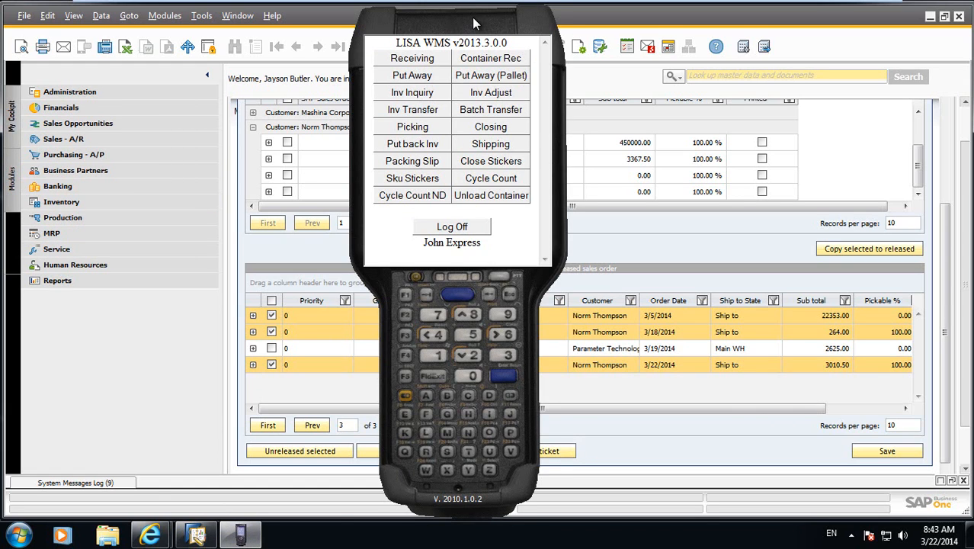
mouse_move(475, 24)
left_mouse_down()
mouse_move(436, 25)
mouse_move(467, 25)
left_mouse_up()
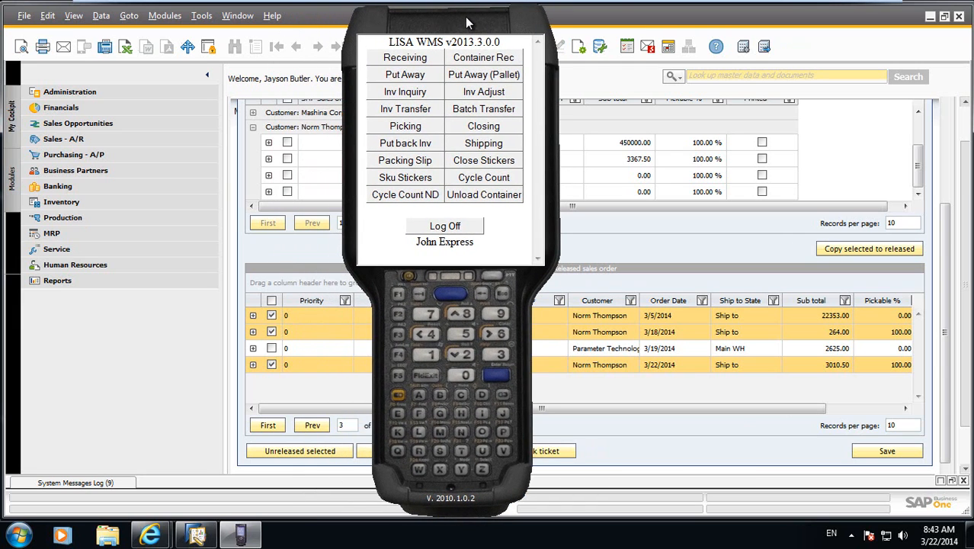
left_click(402, 127)
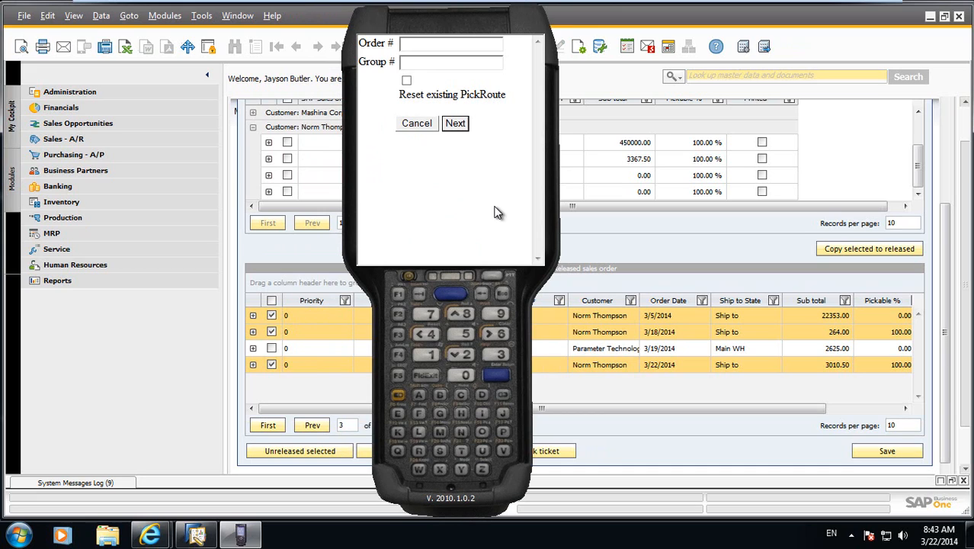
type("313")
key("Return")
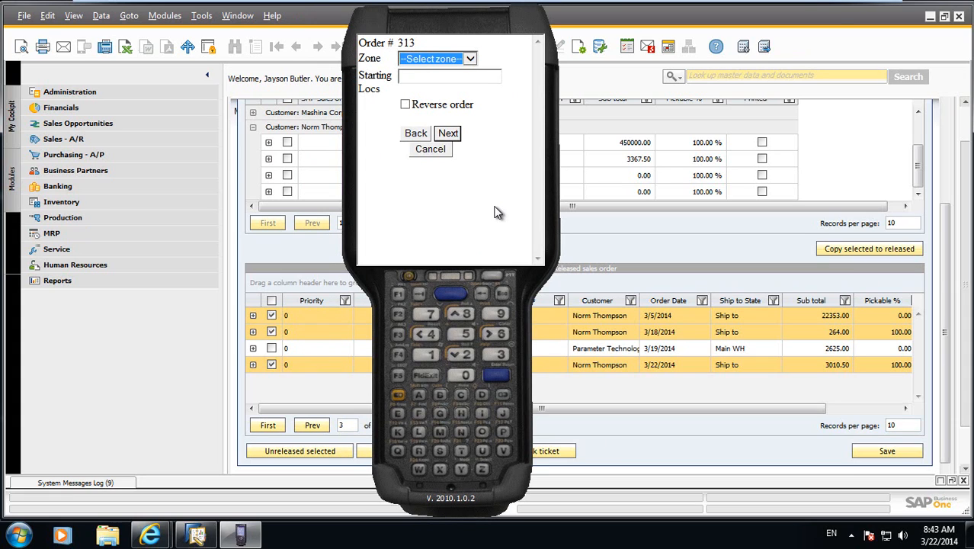
Choose the Case zone for the pick and accept the order summary to reach license plate entry.
left_click(471, 59)
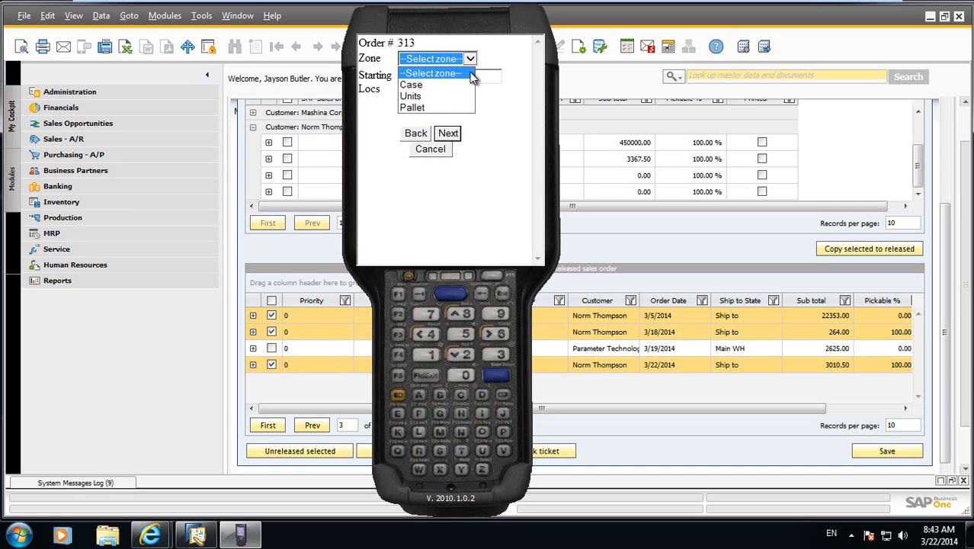
left_click(464, 85)
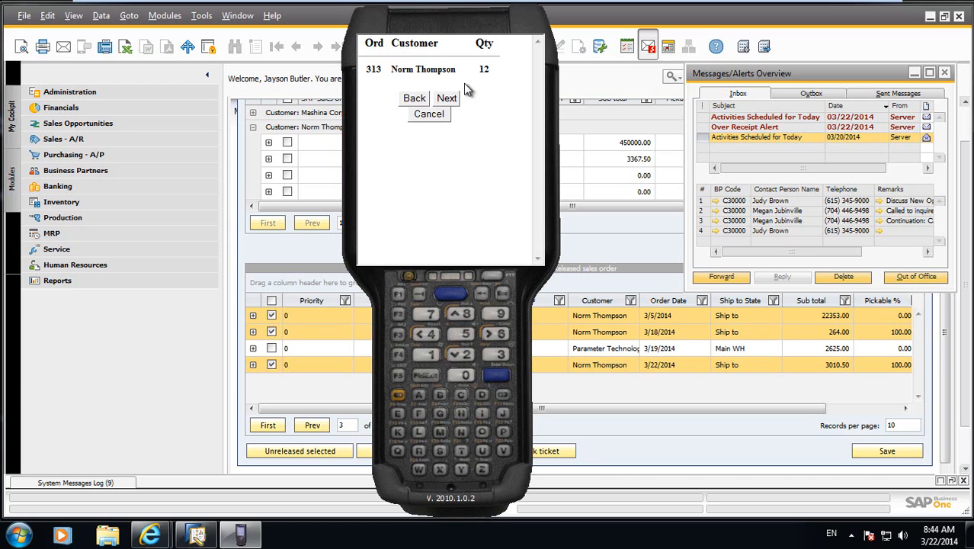
left_click(448, 98)
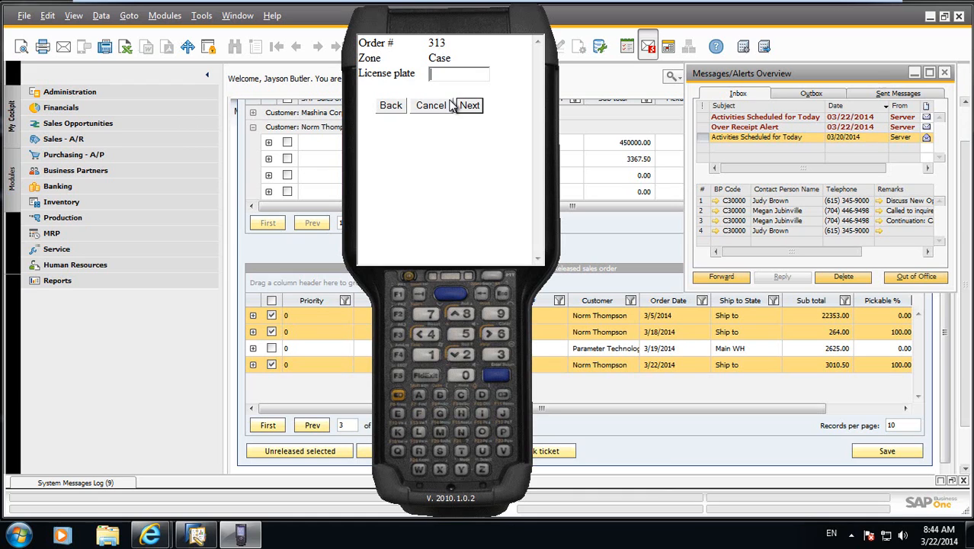
Assign license plate ZZCART to the order being picked.
type("ZZCART")
key("Return")
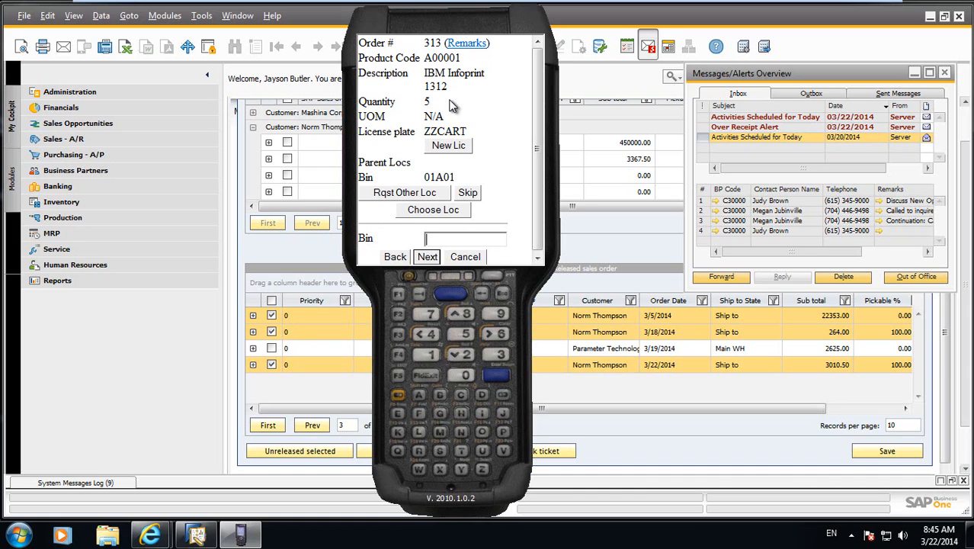
Pick 5 units of product A00001 from bin 01A01.
type("01A01")
key("Return")
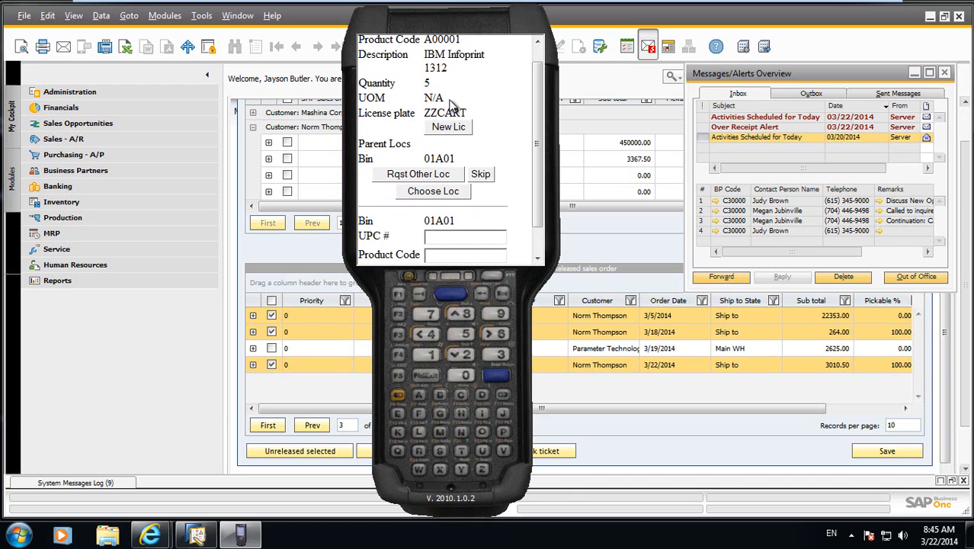
type("A00001")
key("Return")
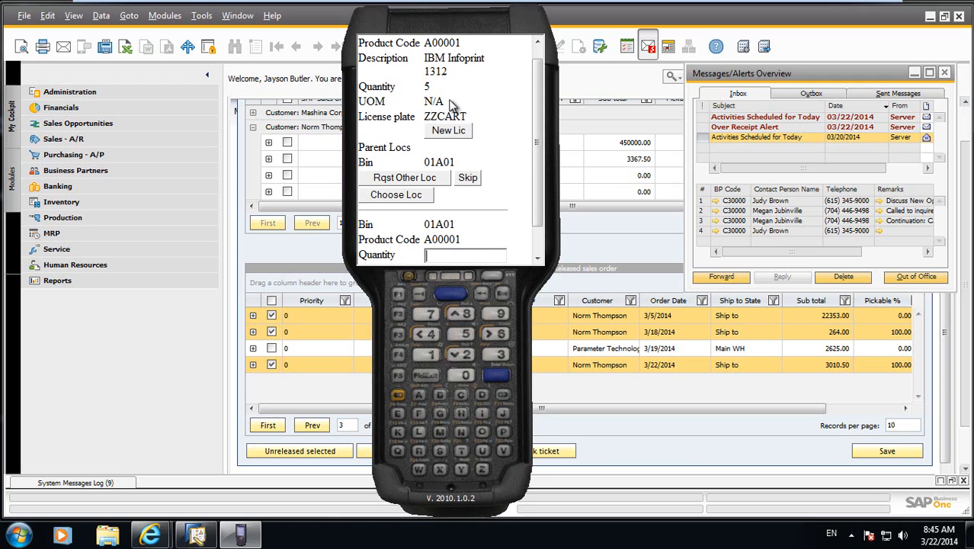
type("5")
key("Return")
Continue to the lot-tracked item in bin 01A01 and confirm its product code B10000.
type("1")
key("Return")
type("1")
key("Return")
type("2")
key("Return")
key("Return")
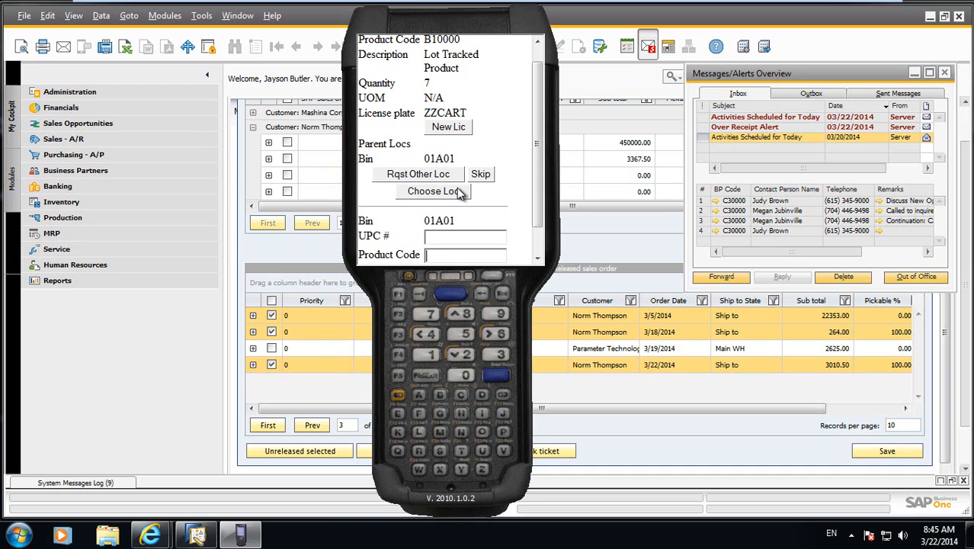
type("B10000")
key("Tab")
key("Return")
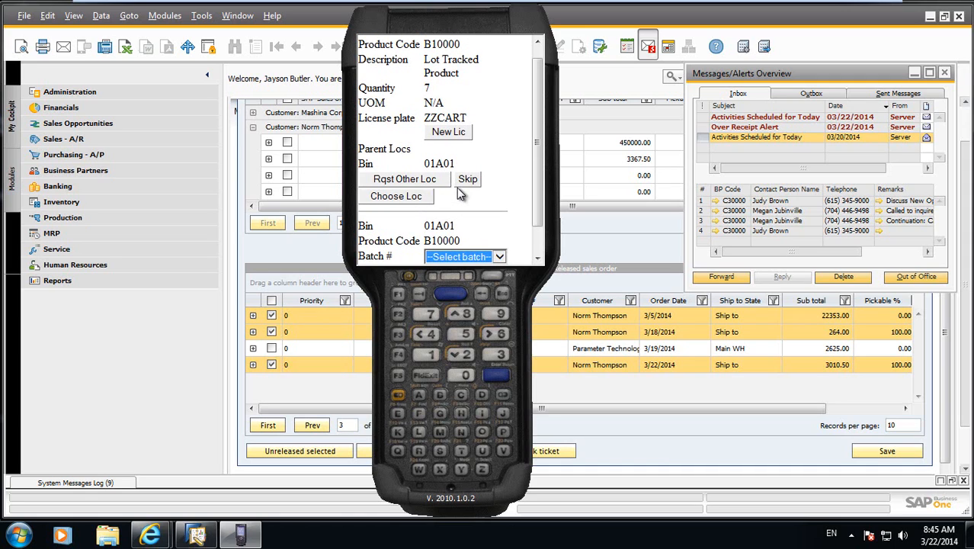
Pick 7 units of the lot-tracked product from batch 03192014 and acknowledge the end of picking.
left_click(537, 259)
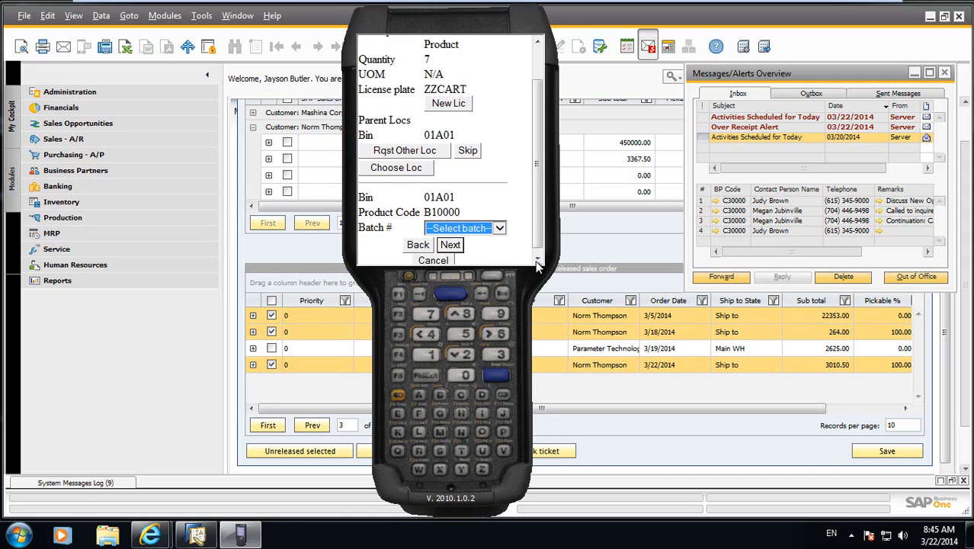
left_click(500, 229)
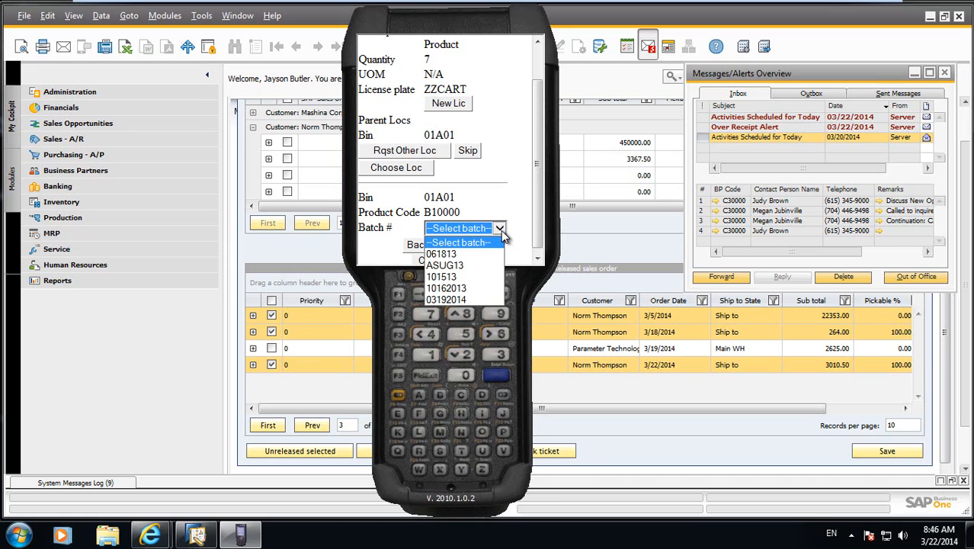
left_click(486, 302)
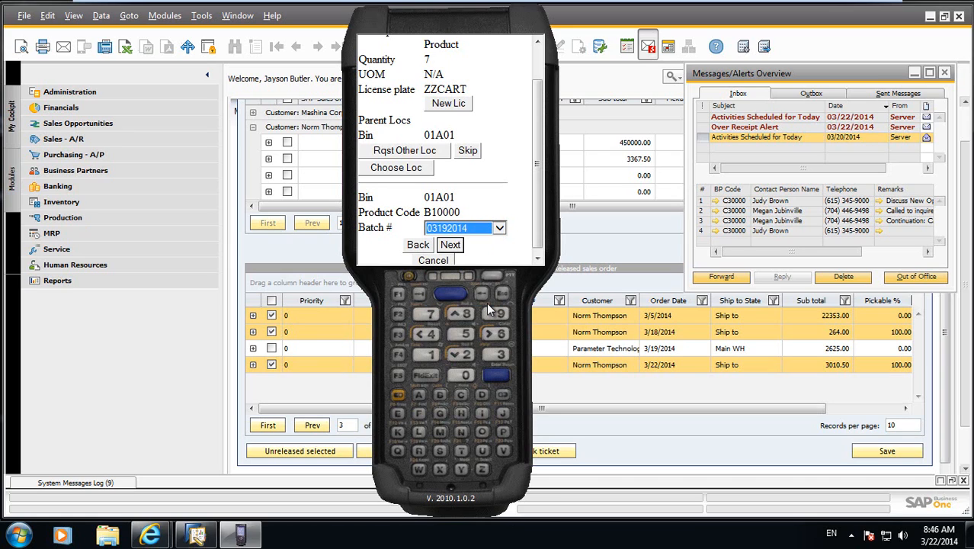
left_click(456, 249)
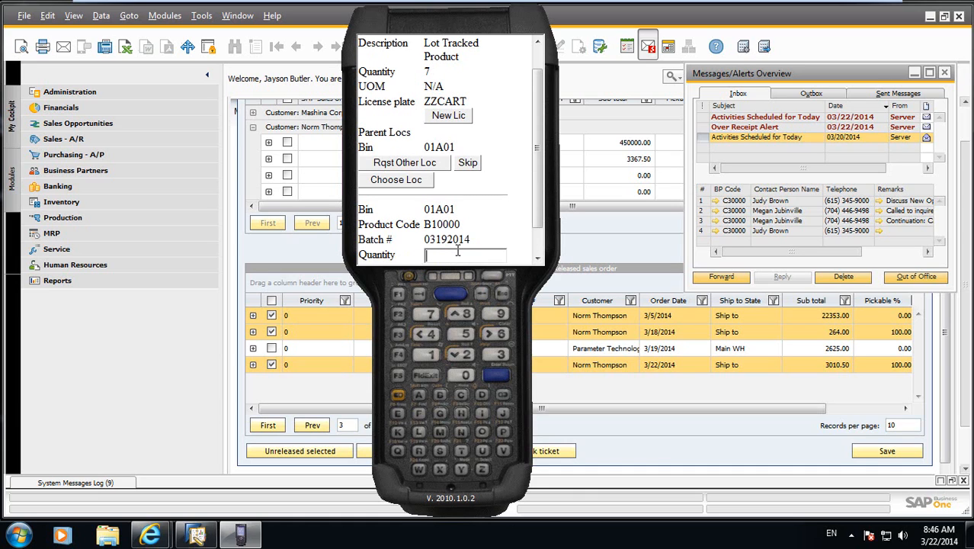
type("7")
key("Return")
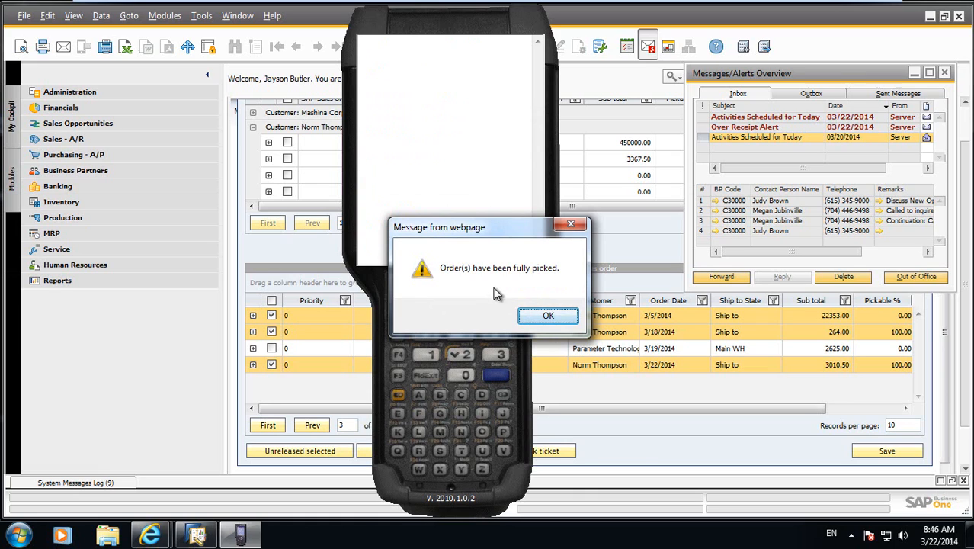
left_click(536, 316)
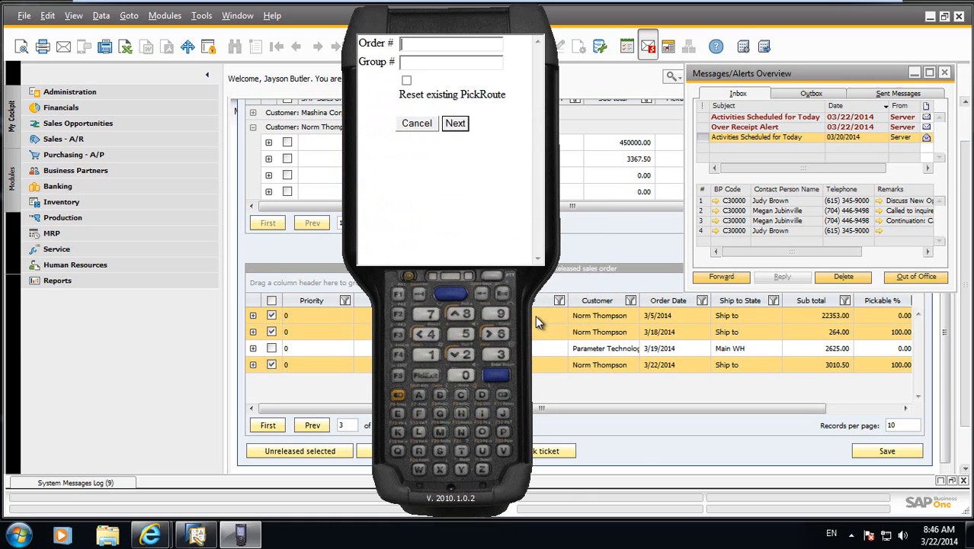
Leave Picking and start Closing for the picked order by entering its order number.
left_click(412, 125)
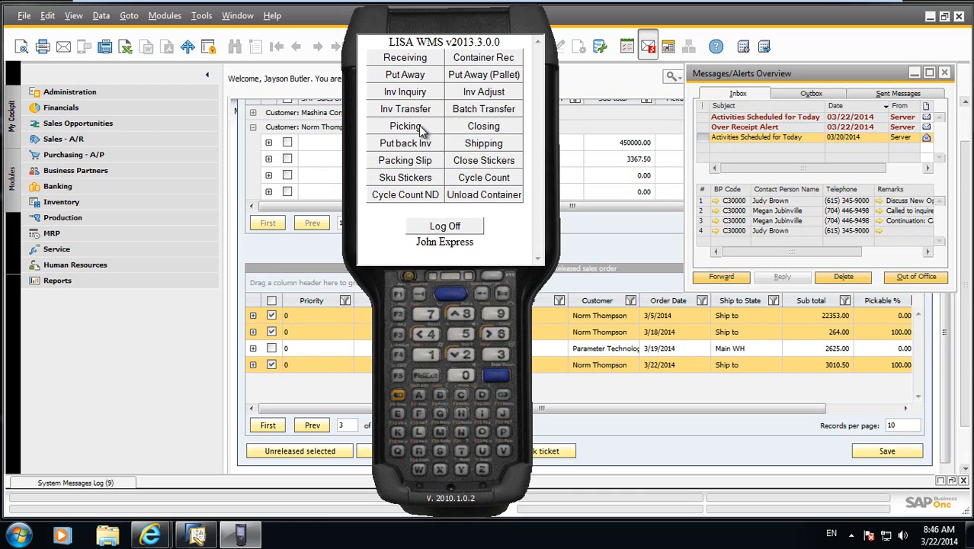
left_click(486, 127)
type("313")
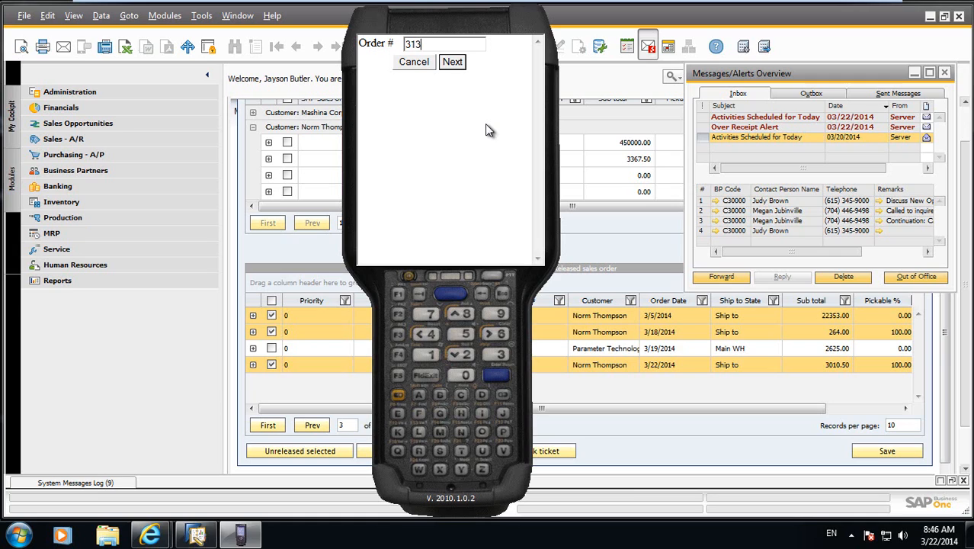
key("Return")
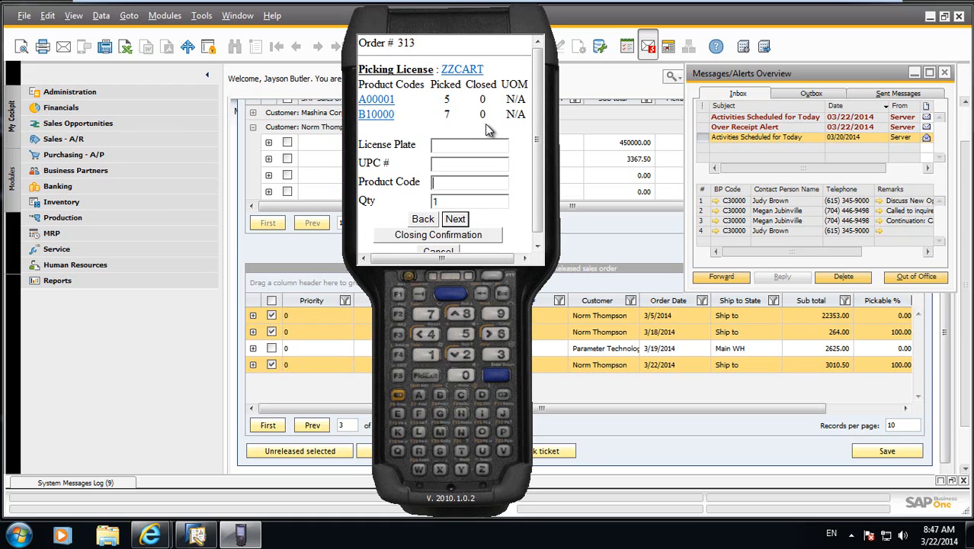
Close three units of product A00001 from license ZZCART, one unit at a time.
type("A00001")
key("Tab")
key("Tab")
key("Return")
type("A01")
key("BackSpace")
type("0001")
key("Tab")
key("Return")
type("A00001")
key("Tab")
key("Return")
type("A0000000")
key("Tab")
key("Return")
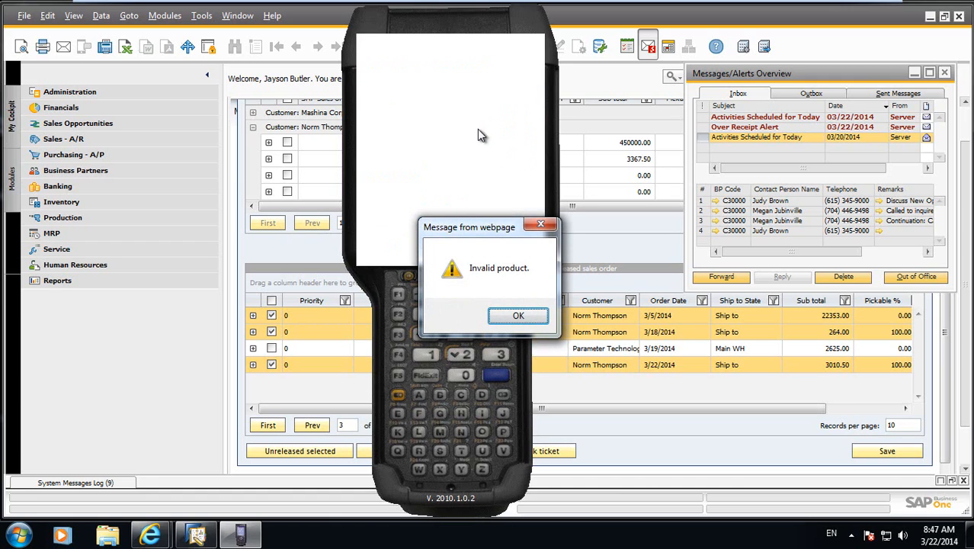
left_click(518, 315)
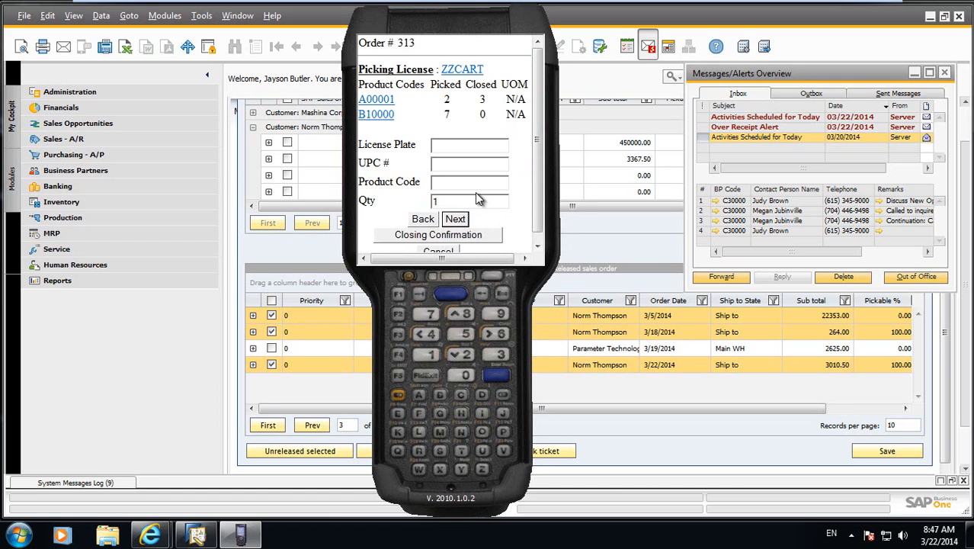
Close the remaining two units of product A00001, one at a time.
type("A00001")
key("Tab")
key("Return")
type("A00000")
key("BackSpace")
type("1")
key("Tab")
key("Tab")
key("Tab")
key("Return")
Confirm closing into a target license named with the order number plus BOX1, keeping the sticker quantity at 1.
left_click(467, 234)
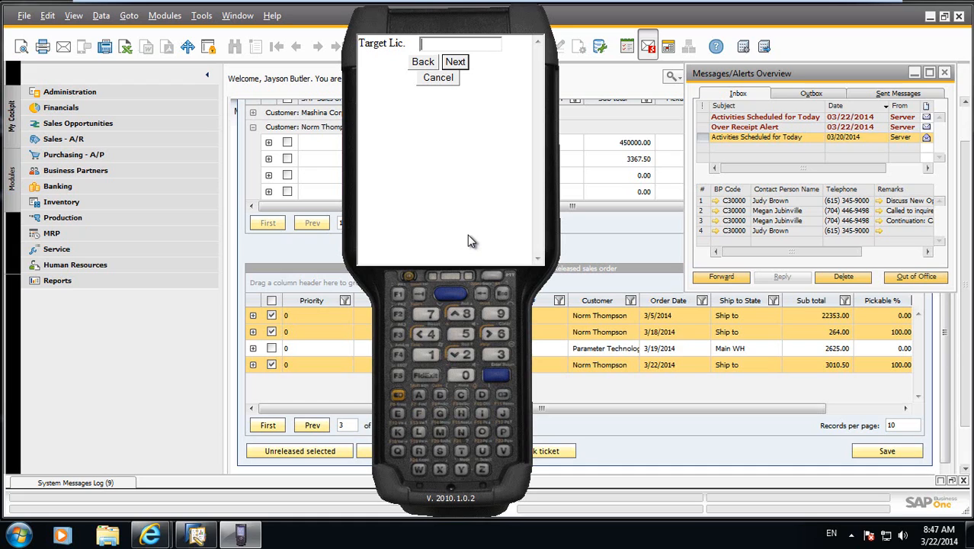
type("313BOX")
key("BackSpace")
key("BackSpace")
type("OX1")
key("Return")
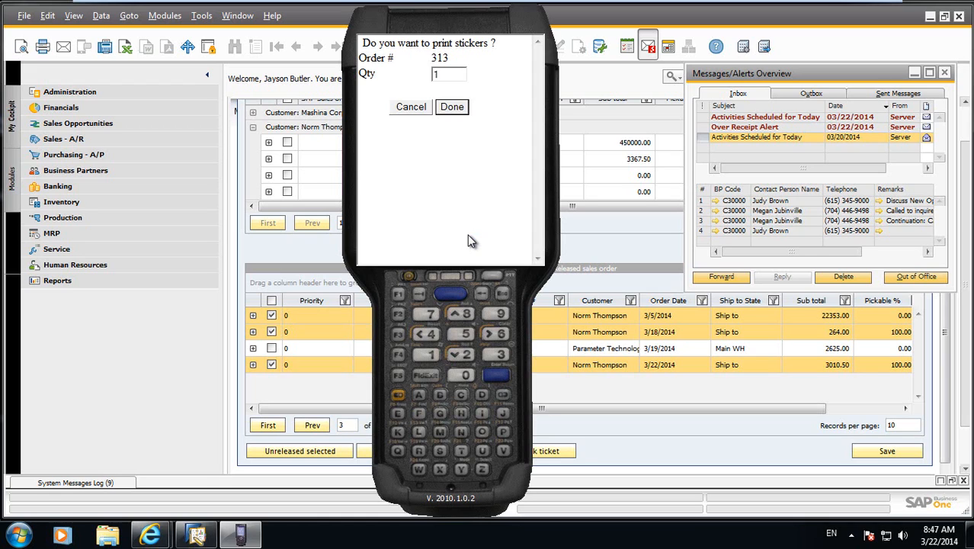
key("Tab")
key("Tab")
key("Return")
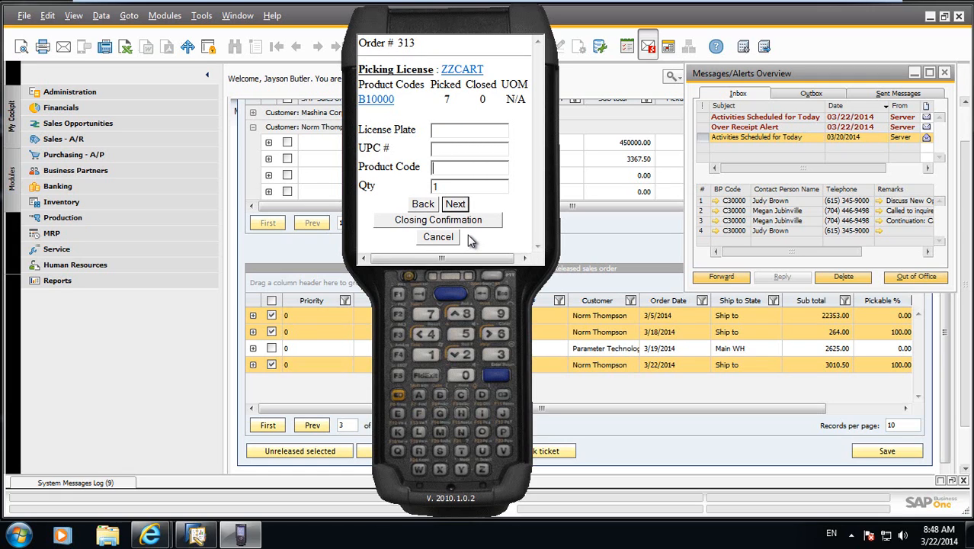
Close 7 units of product B10000 from batch 03192014.
type("B10000")
key("Return")
type("7")
key("Tab")
key("Tab")
key("Return")
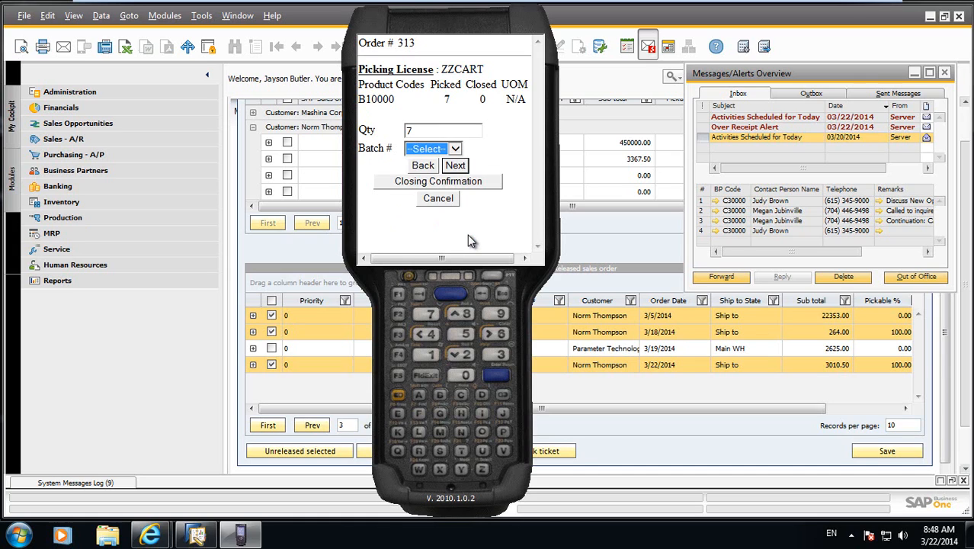
left_click(455, 150)
left_click(454, 175)
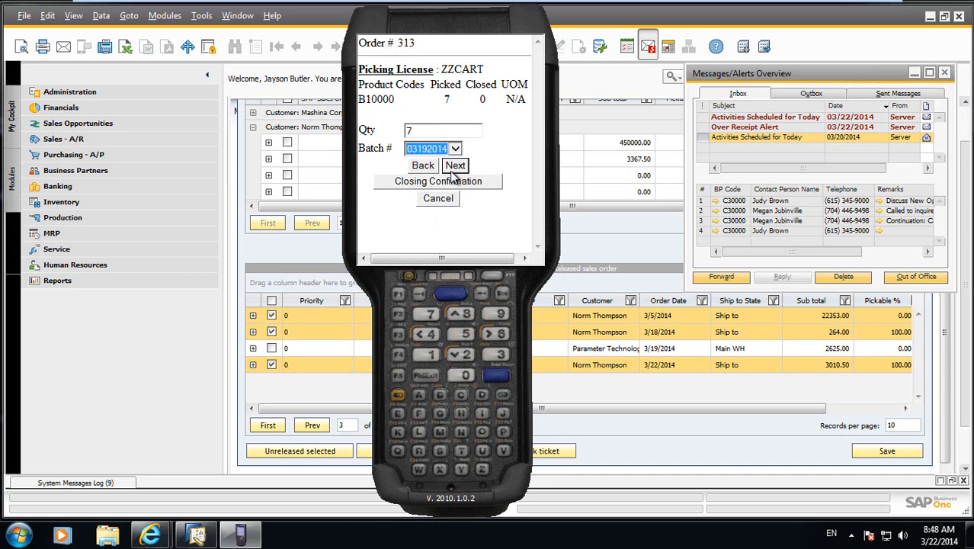
left_click(453, 167)
Confirm closing into a target license named with the order number plus BOX2, accept one sticker and return to the main menu.
left_click(450, 222)
type("313BOX")
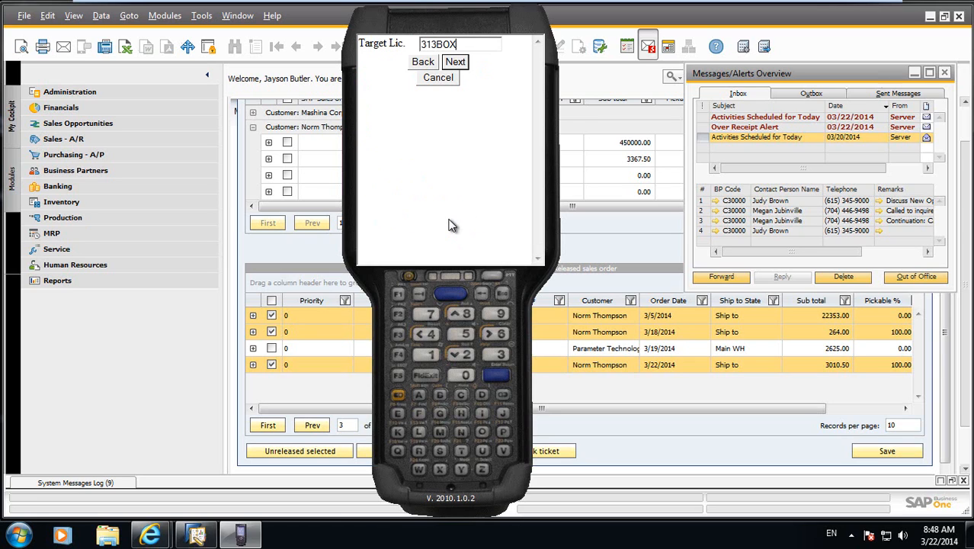
key("Return")
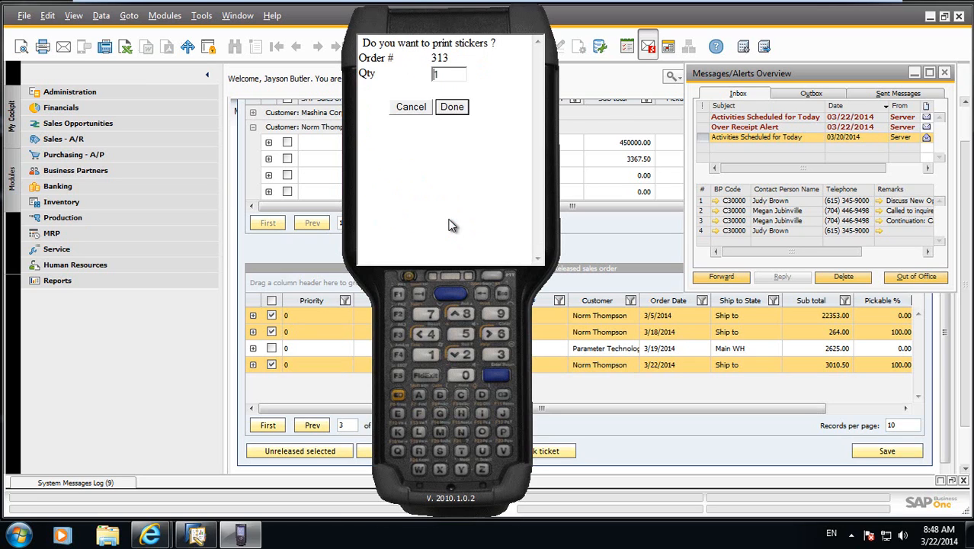
left_click(456, 111)
left_click(417, 67)
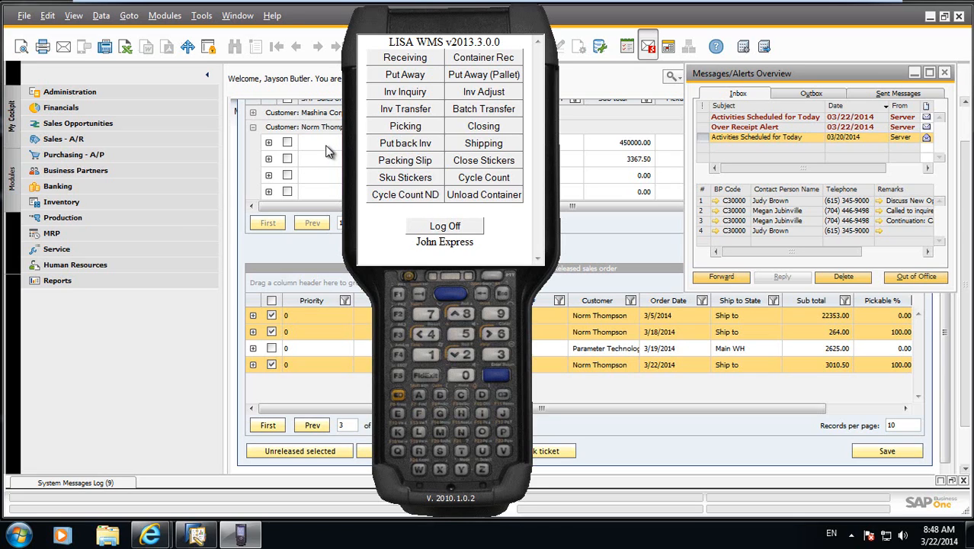
left_click(474, 145)
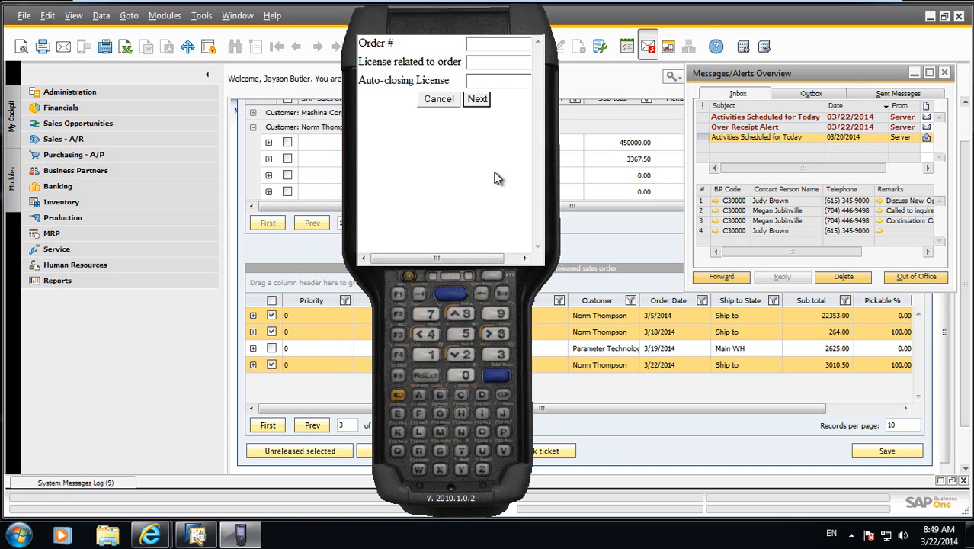
type("313")
left_click(450, 102)
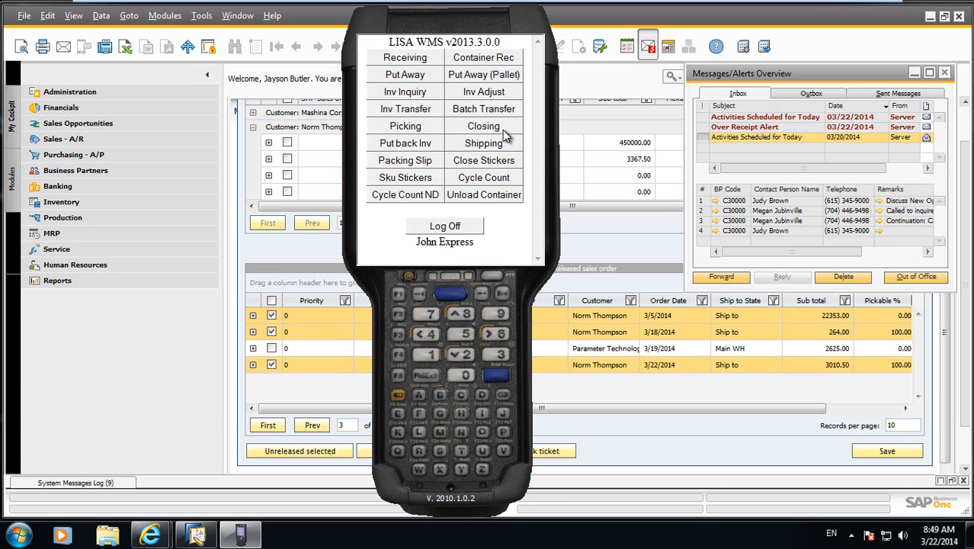
Move the handheld emulator aside, log off from it and switch to the LISA WMS login in Internet Explorer.
left_click_drag(466, 22, 632, 22)
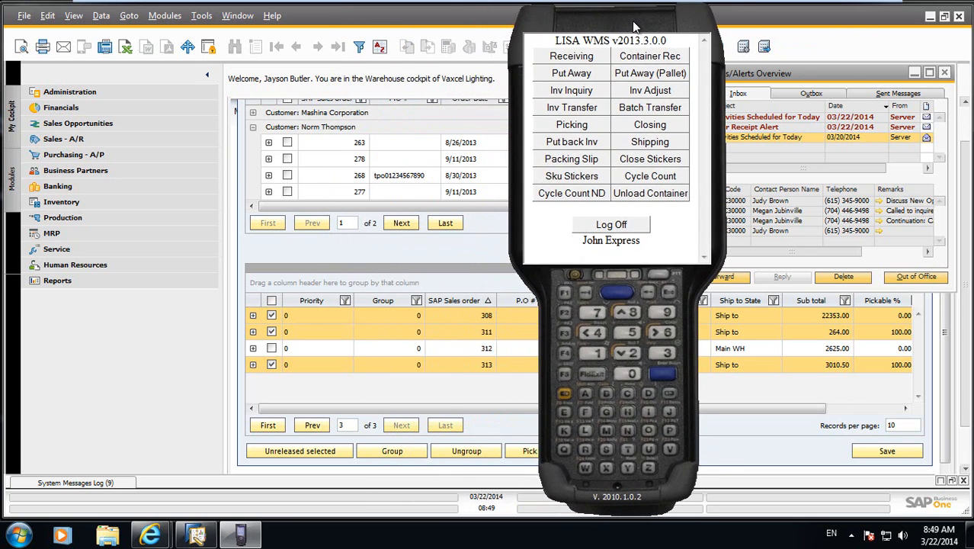
left_click(626, 225)
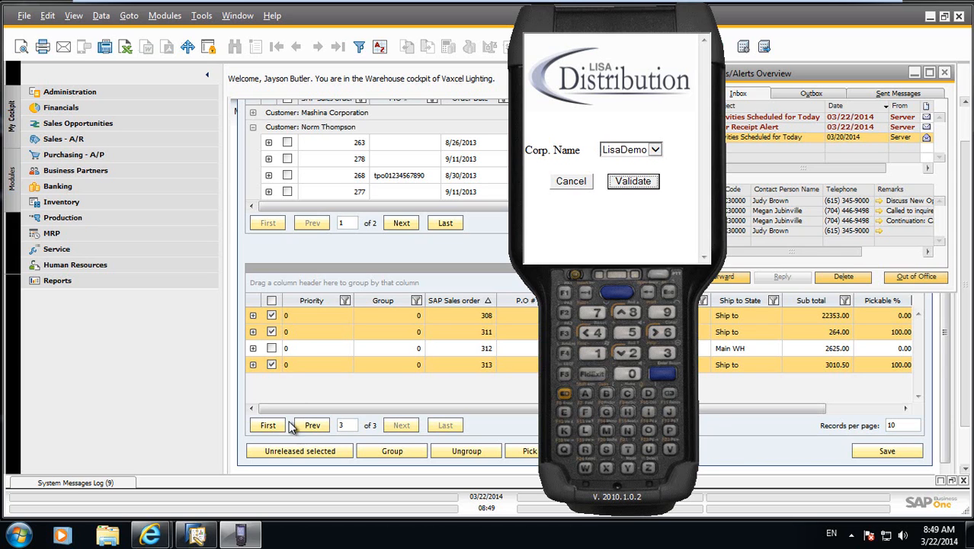
left_click(150, 536)
left_click(243, 480)
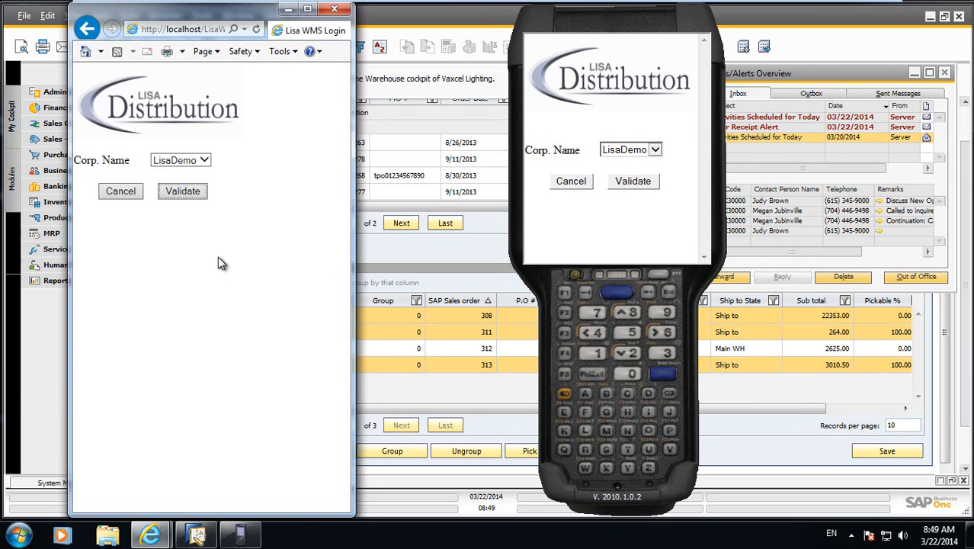
Sign in to LisaDemo with the user name and password, taking over the existing session and accepting the Main Warehouse defaults.
left_click(183, 191)
type("BILL")
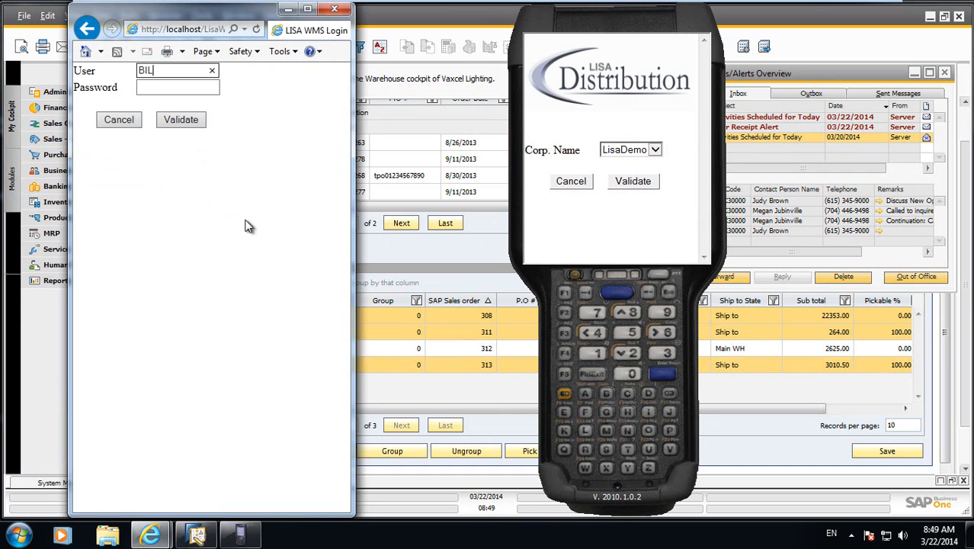
key("Tab")
key("shift+Tab")
type("BILLR")
key("Tab")
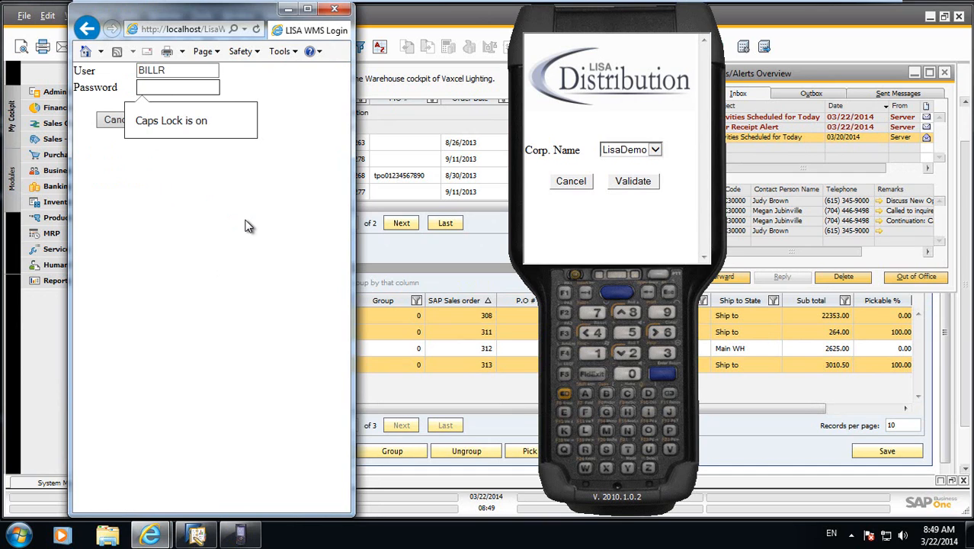
key("Return")
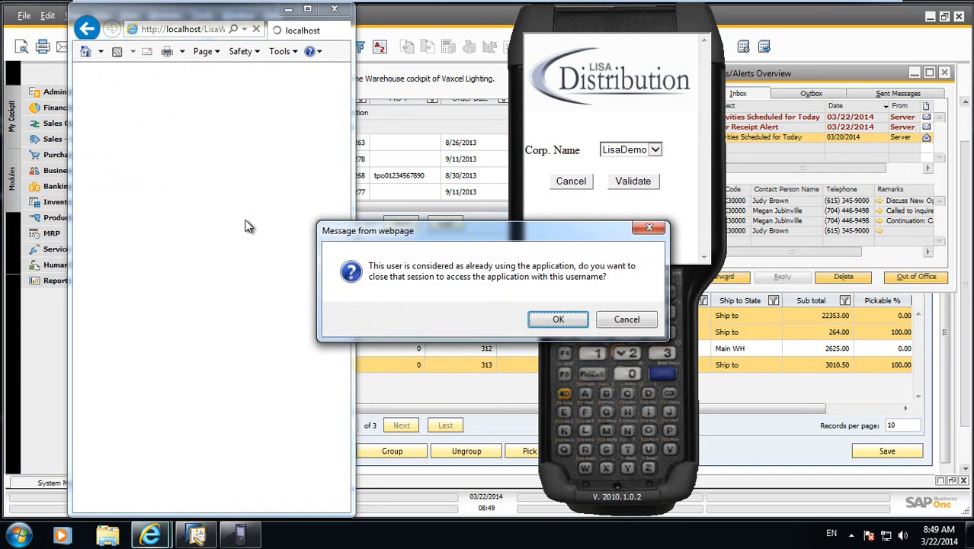
left_click(563, 320)
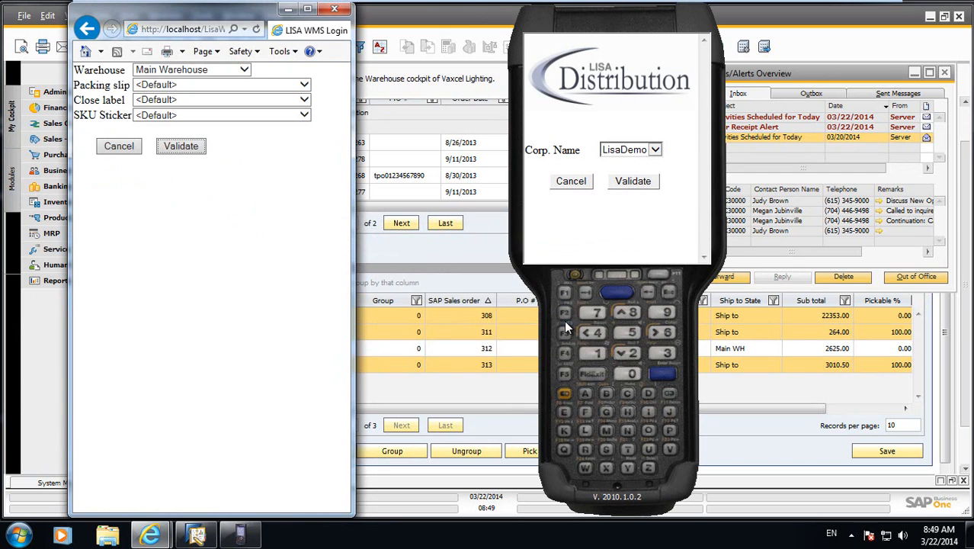
left_click(182, 146)
Open Shipping and load the closed order by entering its order number.
left_click(248, 222)
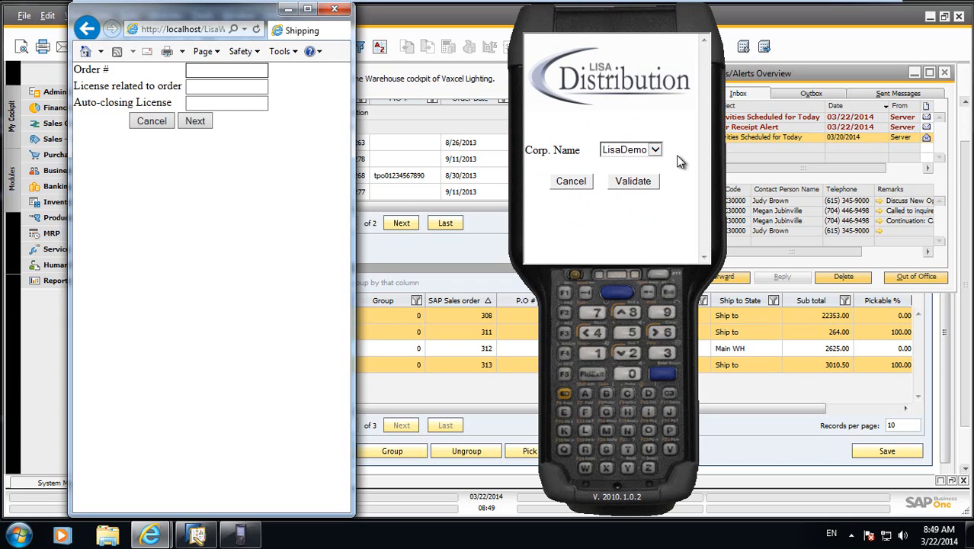
type("313")
key("Return")
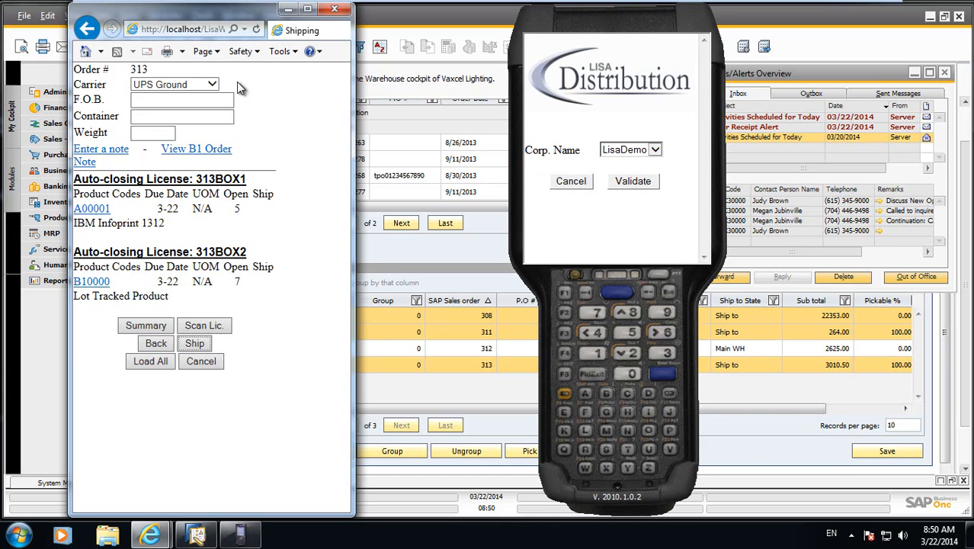
Choose UPS Ground as the carrier and save the shipment note "Packed into two boxes and confirmed".
left_click(212, 84)
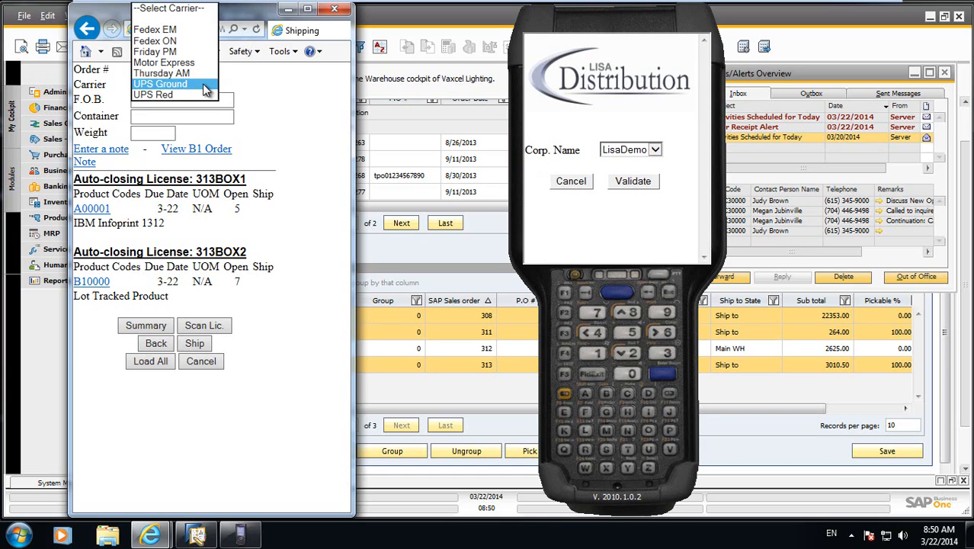
left_click(212, 84)
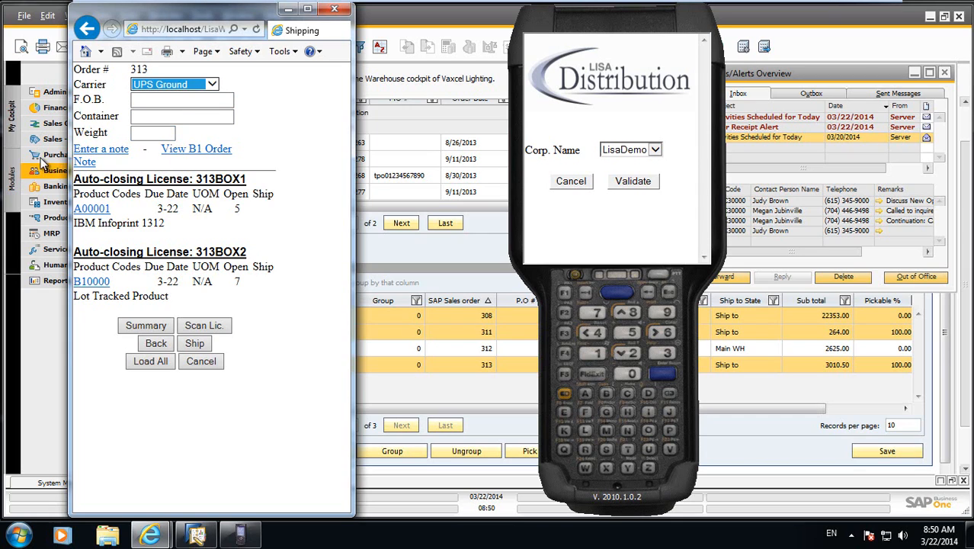
left_click(85, 150)
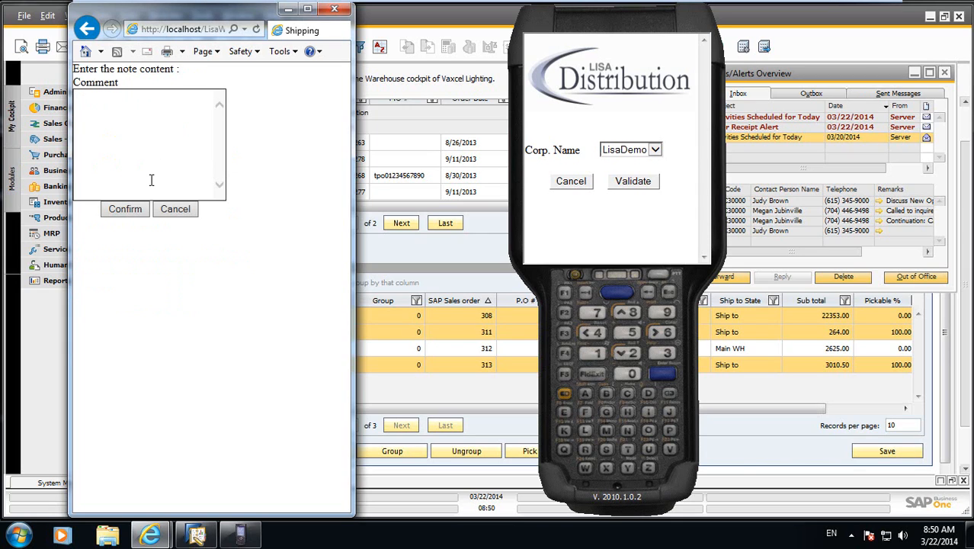
type("Packed into two boxed")
key("BackSpace")
type("s and confirmed")
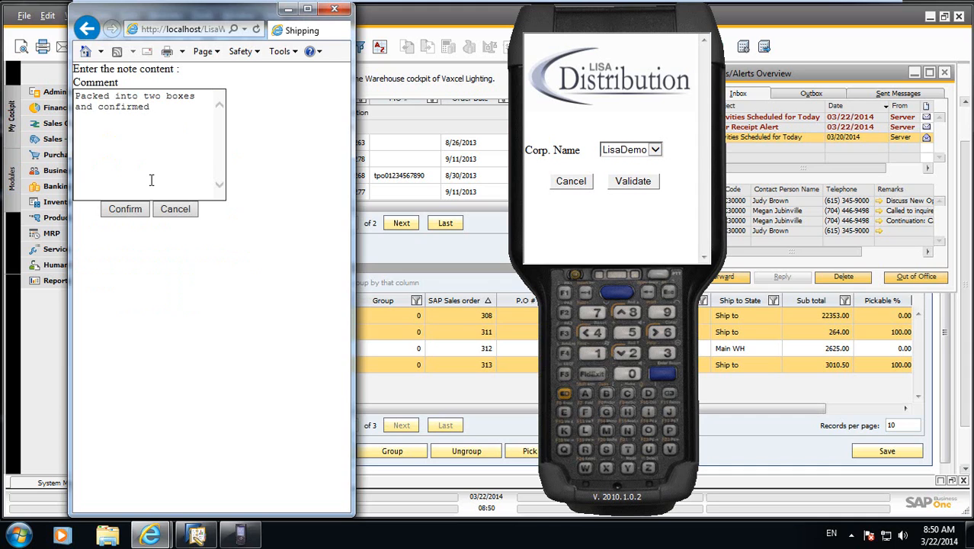
left_click(130, 208)
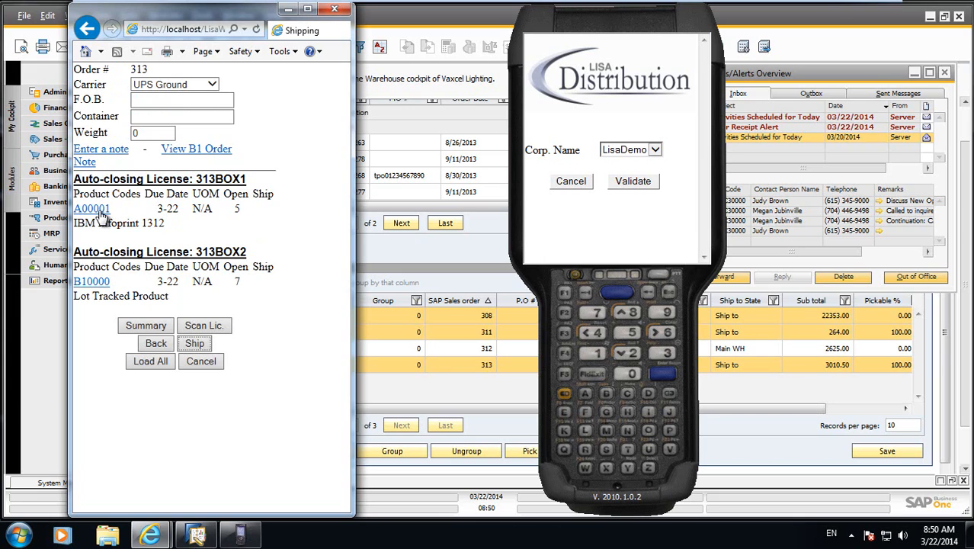
Load all licenses of the order, ship it and return to the main menu.
left_click(158, 363)
left_click(202, 348)
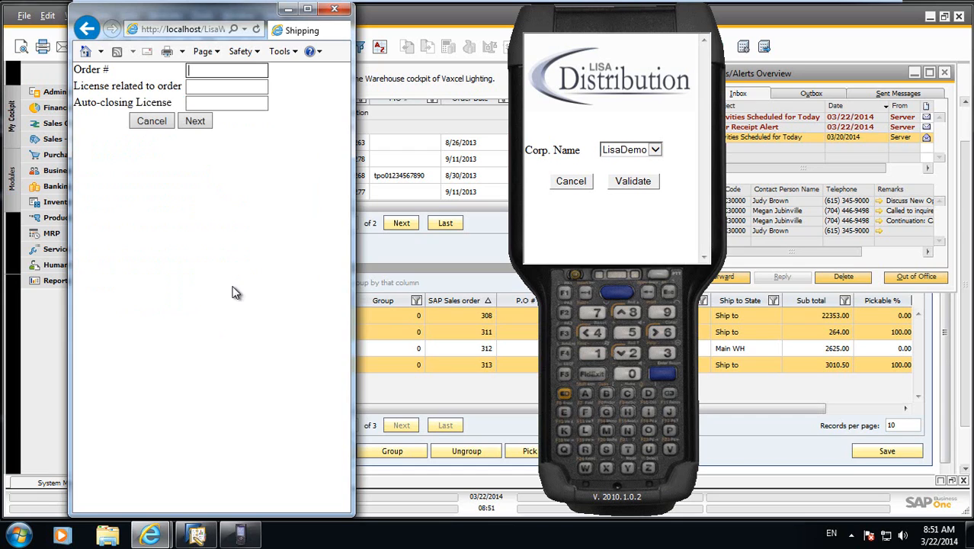
left_click(157, 124)
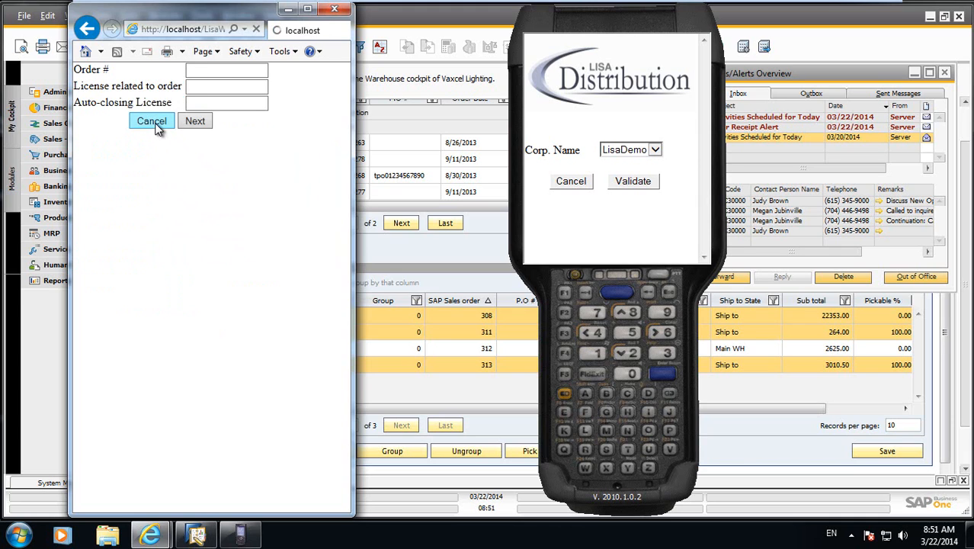
Switch to SAP Business One, open the most recent Sales - A/R delivery and widen its window to review it.
left_click(56, 77)
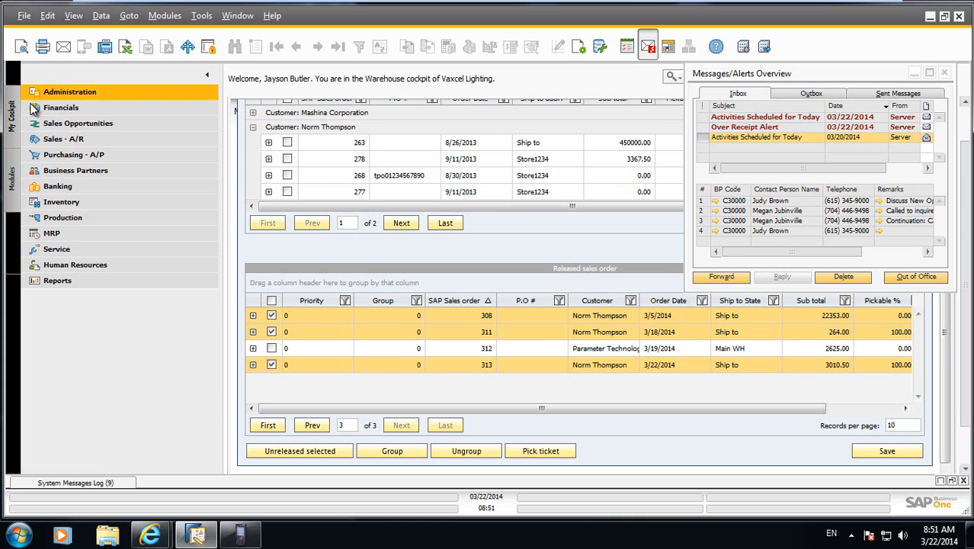
left_click(76, 140)
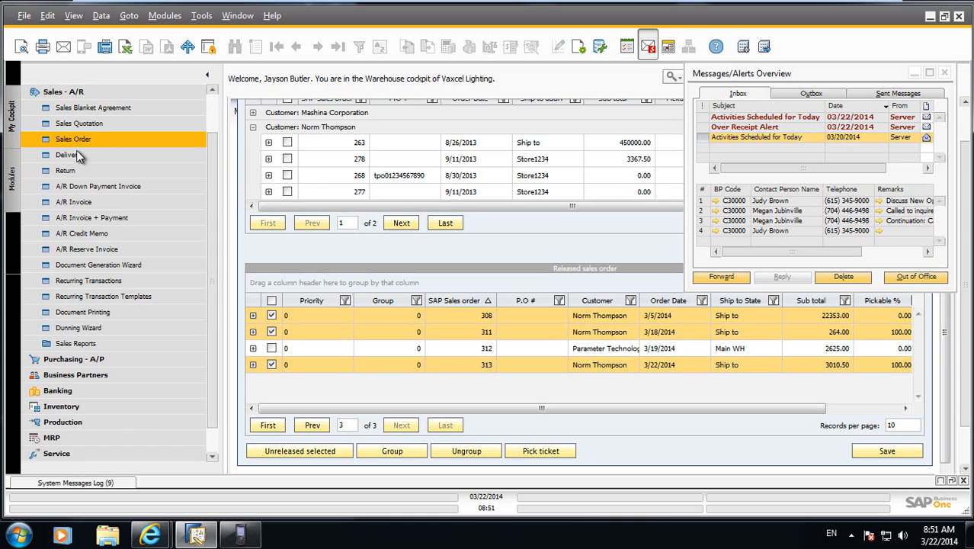
left_click(77, 152)
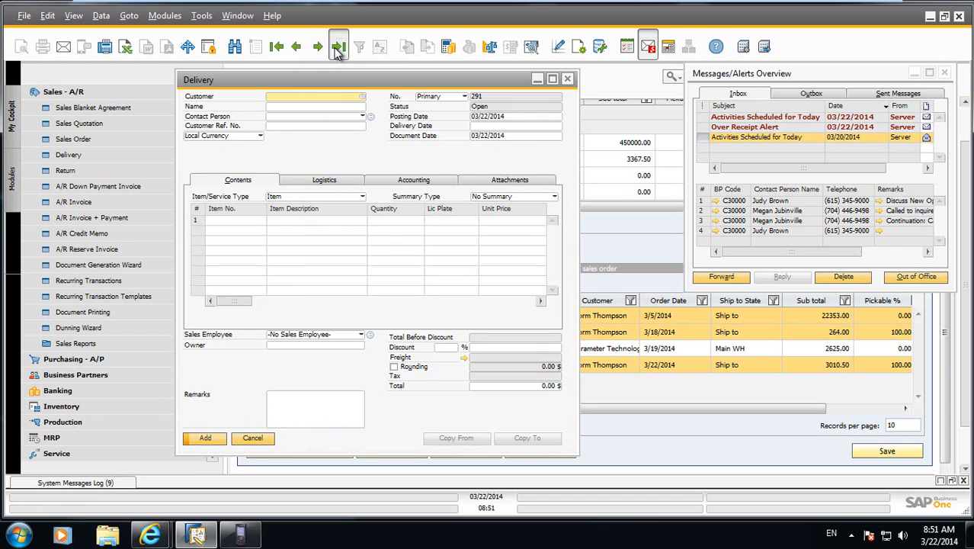
left_click(338, 47)
left_click_drag(579, 151, 732, 151)
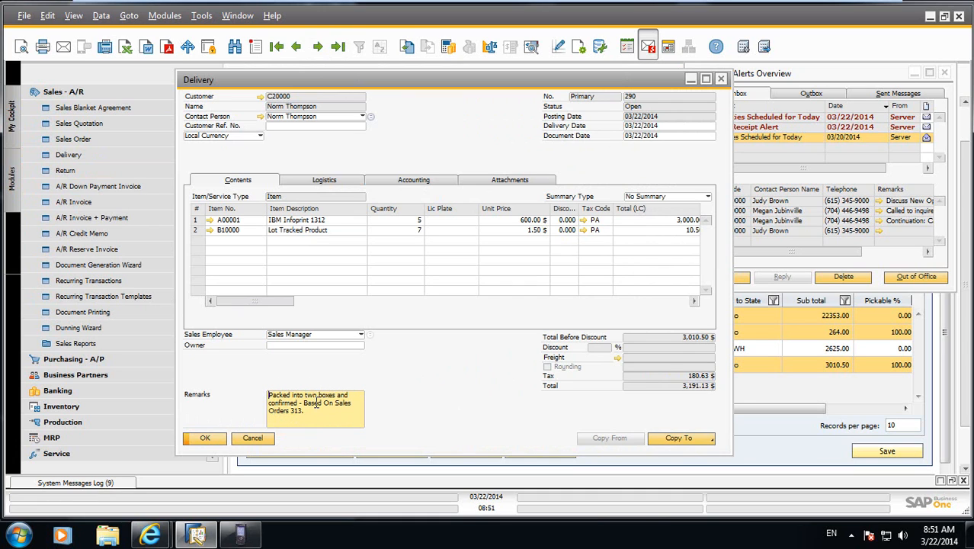
View the delivery's Batch Number Transactions Report, close the report and the delivery, and collapse the Sales - A/R module.
right_click(427, 121)
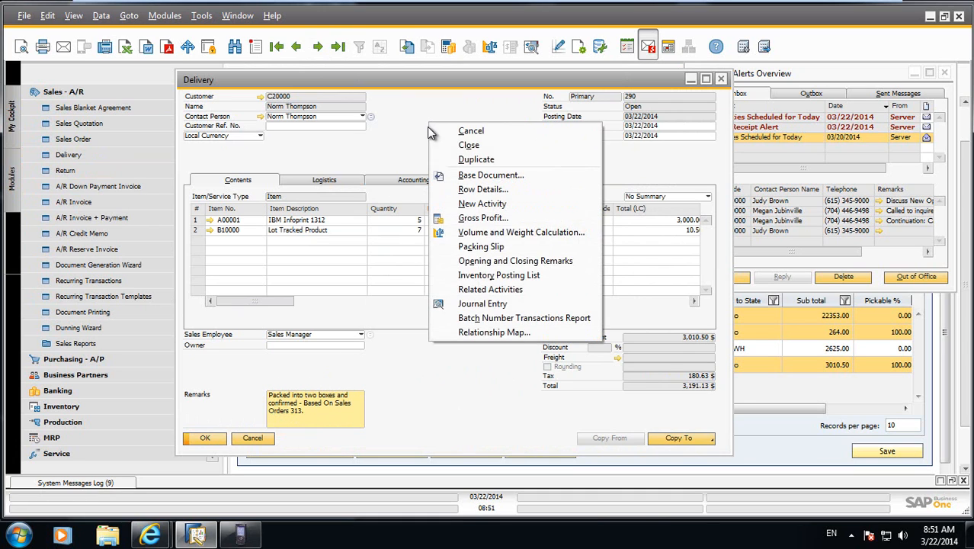
left_click(488, 318)
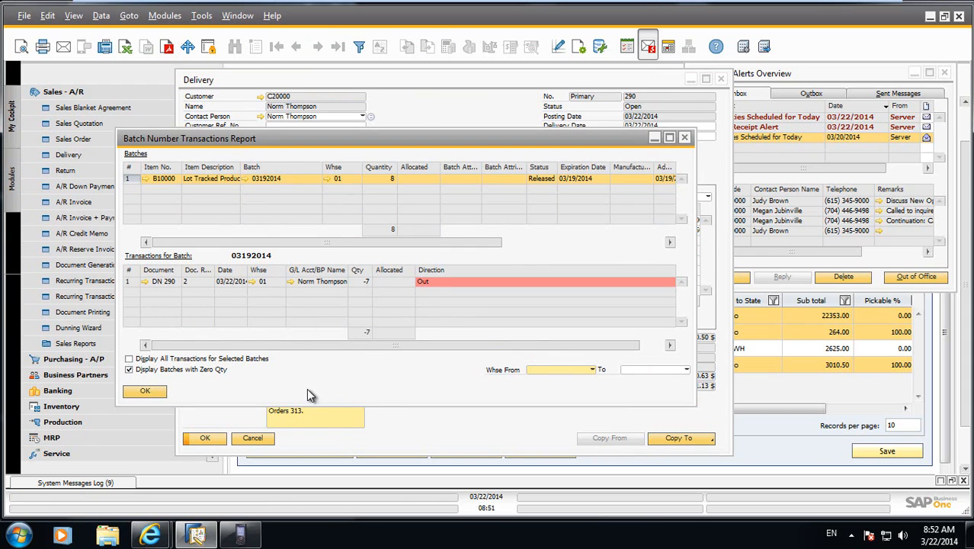
left_click(144, 391)
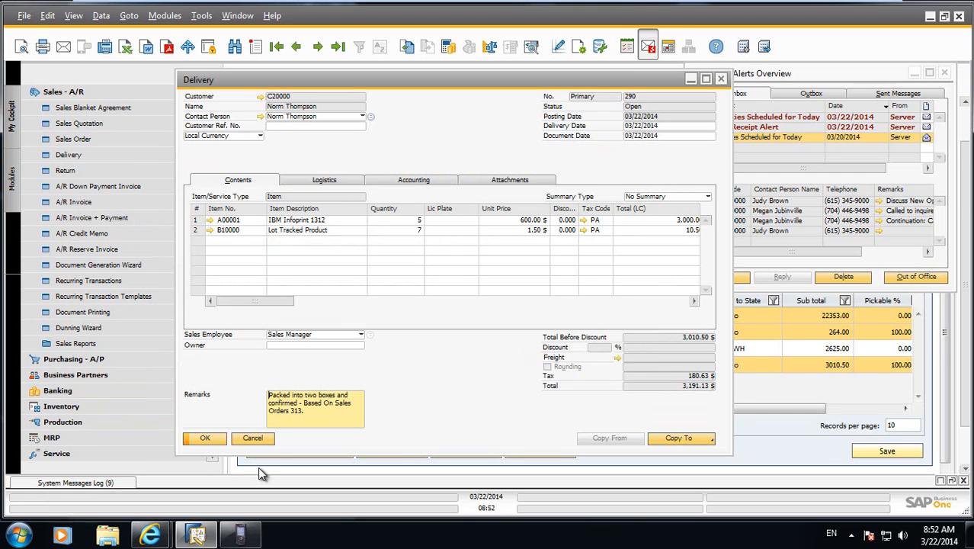
left_click(252, 438)
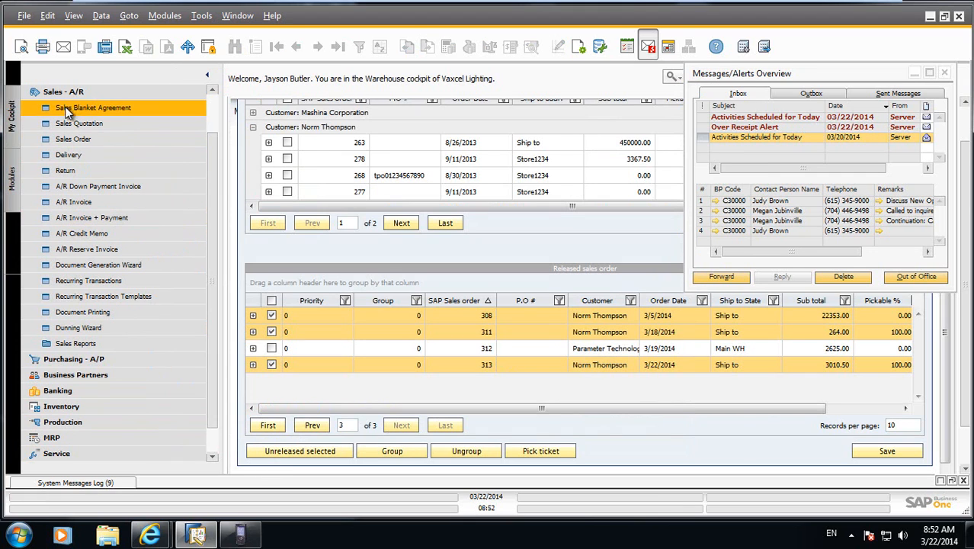
left_click(65, 93)
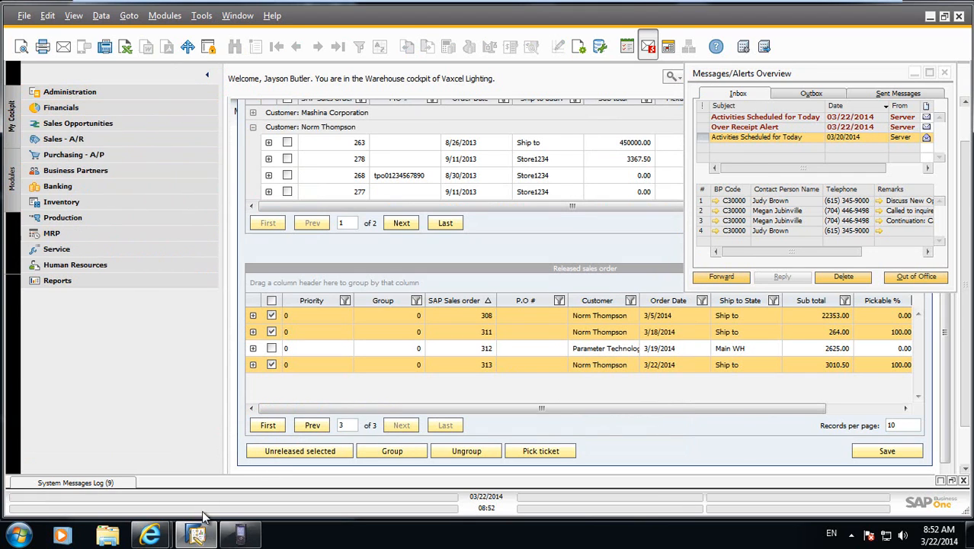
Switch to the handheld emulator and sign in to LisaDemo with the user name and password, taking over the existing session, and reposition the emulator.
left_click(240, 533)
left_click(633, 183)
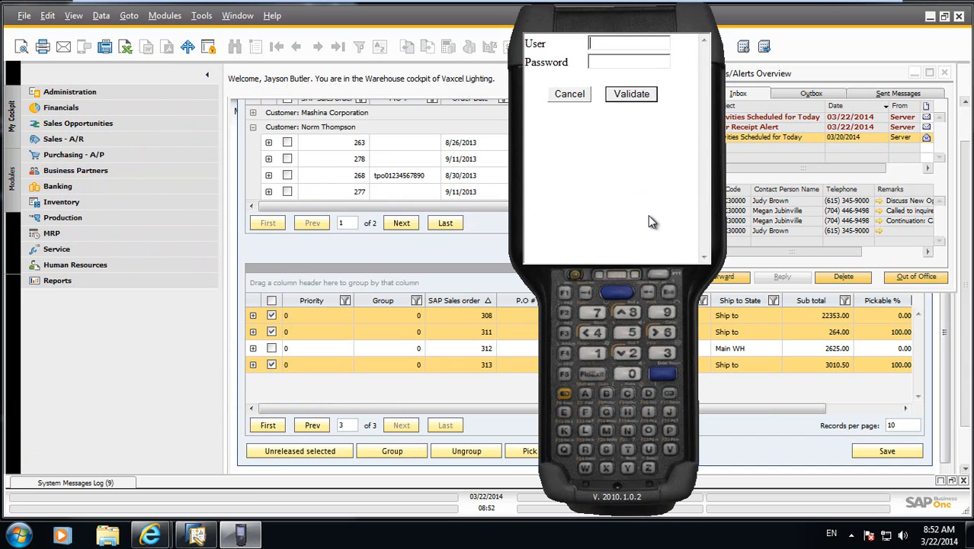
type("billr")
key("Tab")
key("Return")
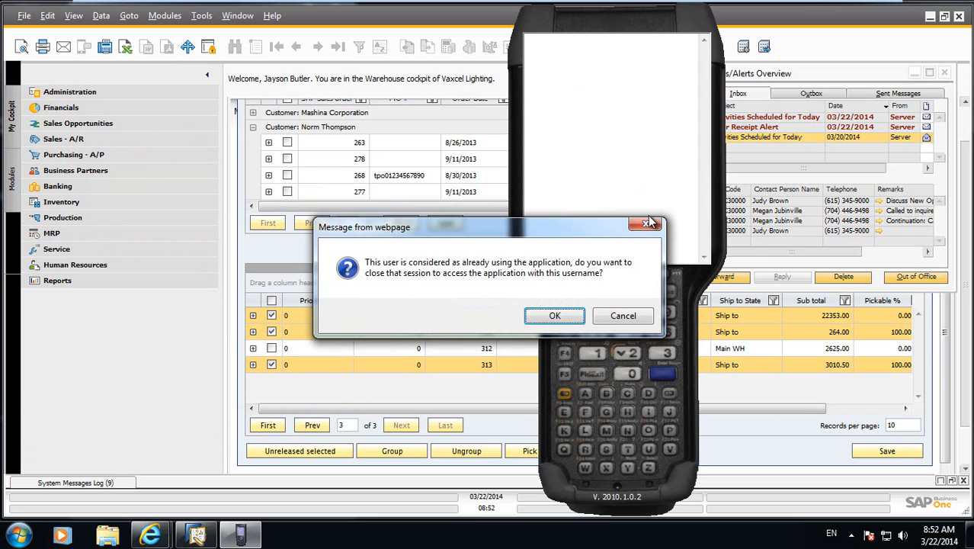
key("Return")
key("Return")
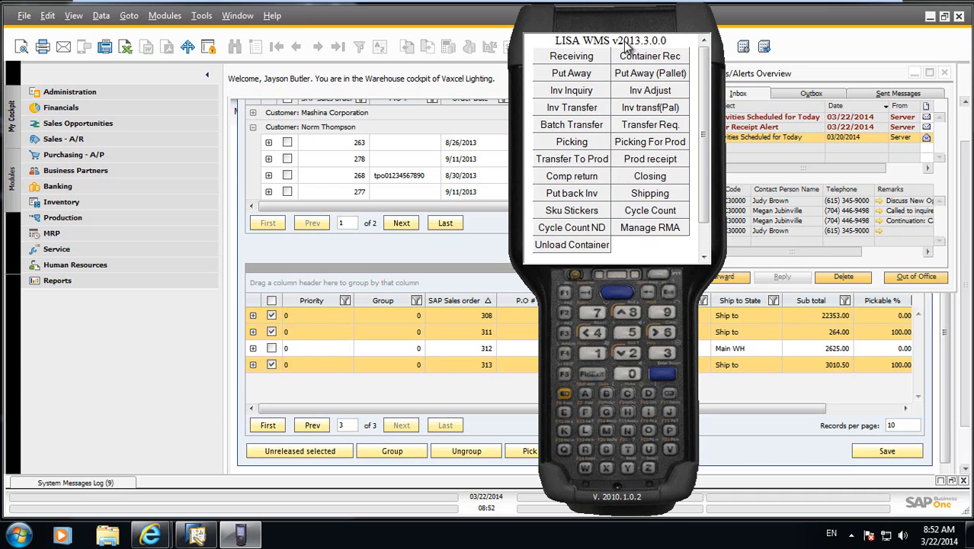
left_click_drag(618, 20, 536, 19)
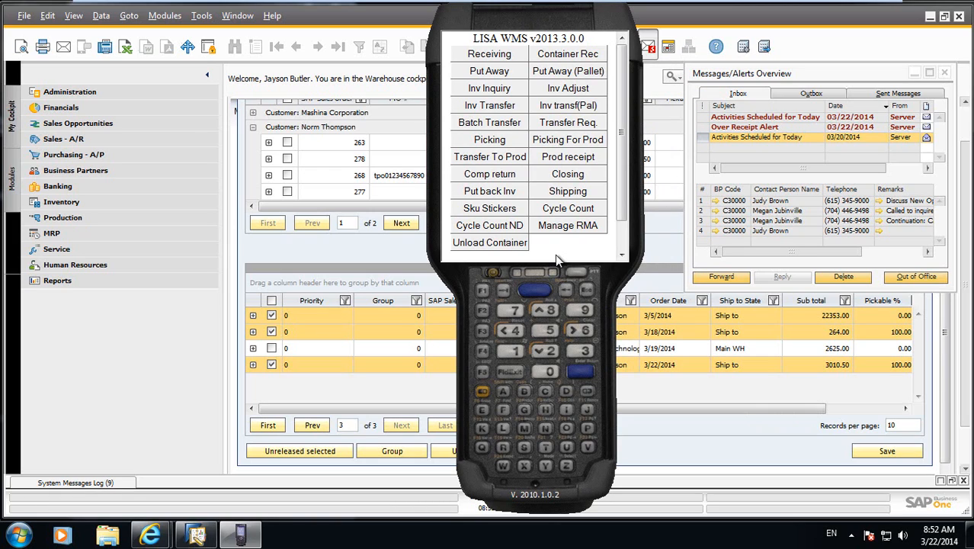
Return to SAP Business One, close the Messages/Alerts Overview and open the Inventory Transactions List in the Warehouse cockpit.
left_click(351, 254)
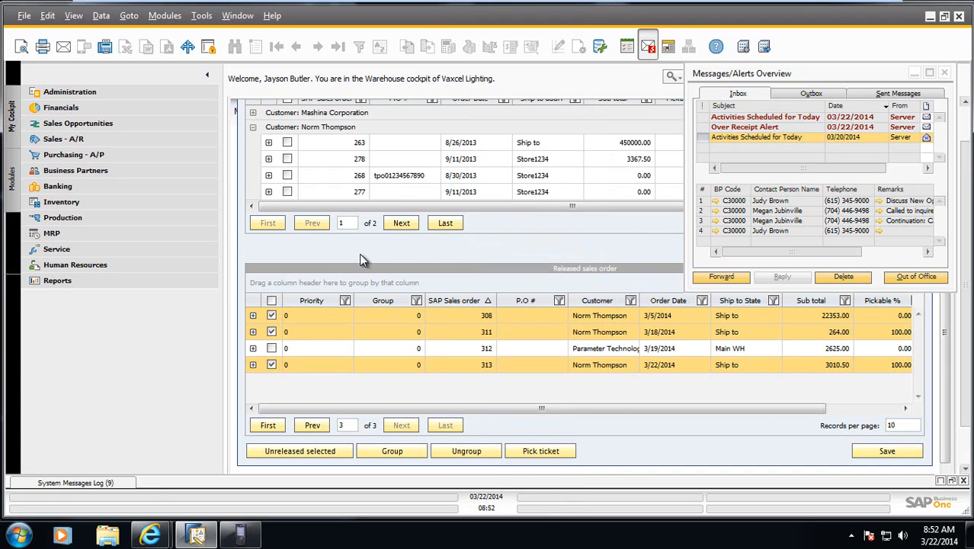
left_click(945, 73)
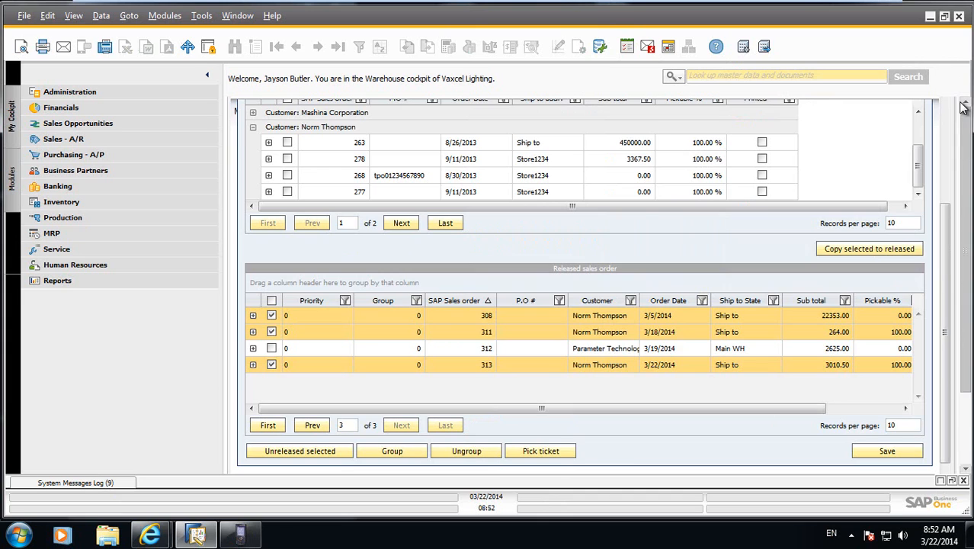
left_click(963, 109)
left_click(356, 134)
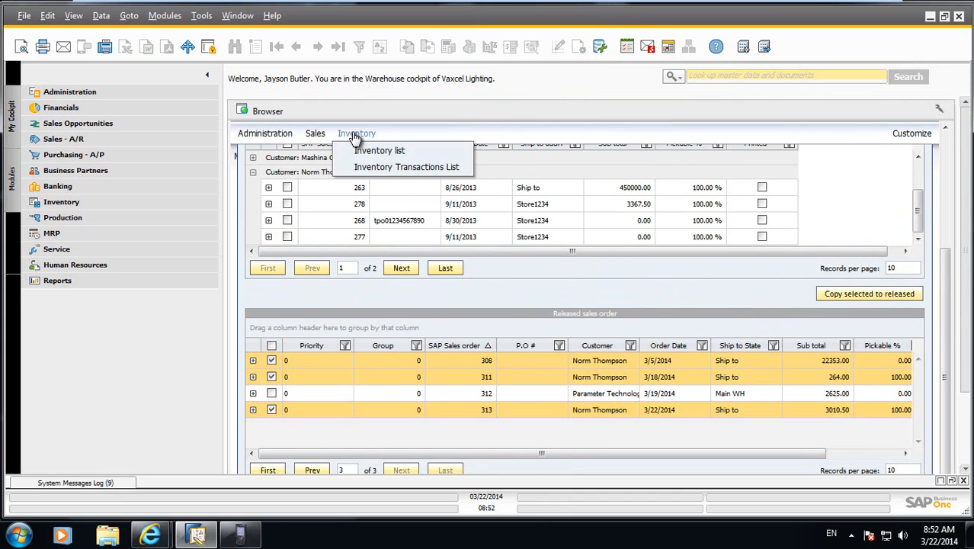
left_click(361, 167)
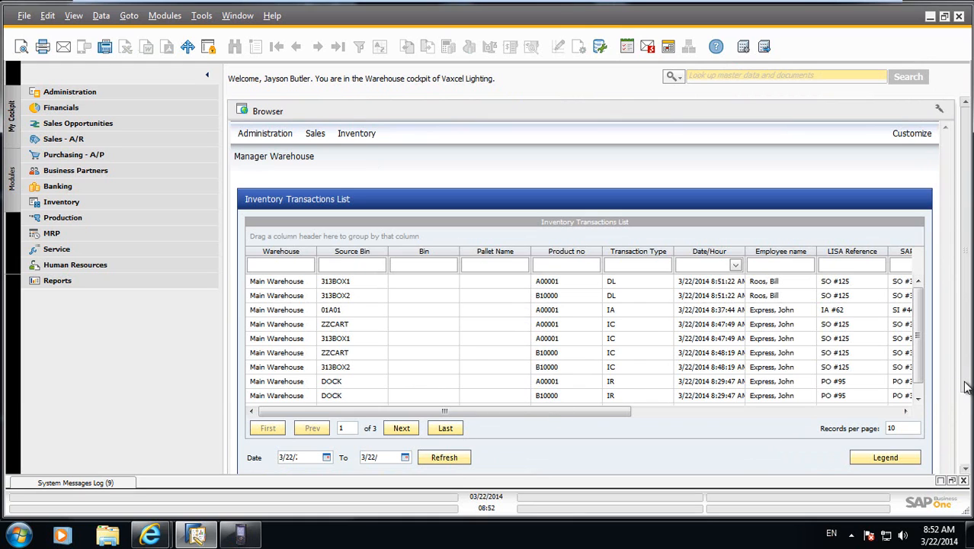
scroll(648, 374, "down", 1)
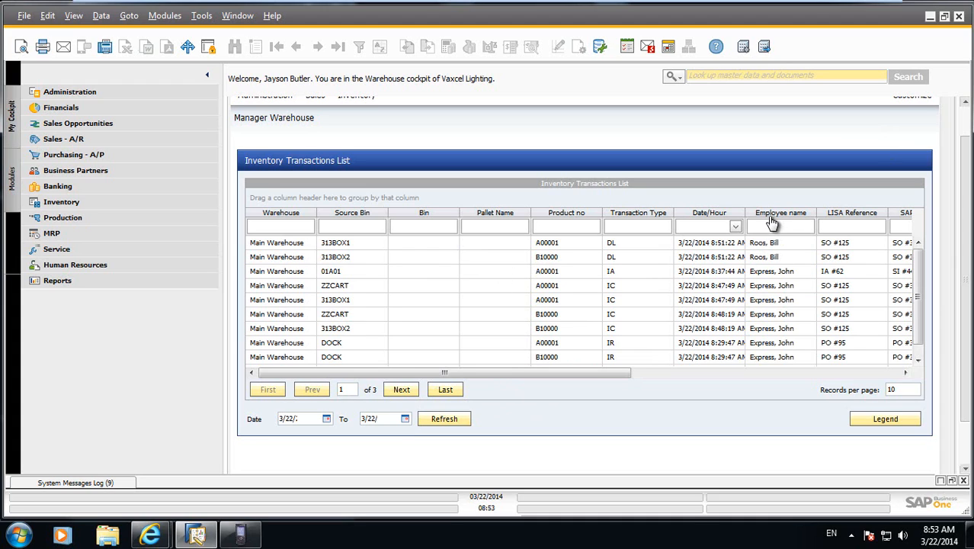
Group the Inventory Transactions List by Employee name and expand both employees' transactions.
left_click_drag(769, 219, 284, 202)
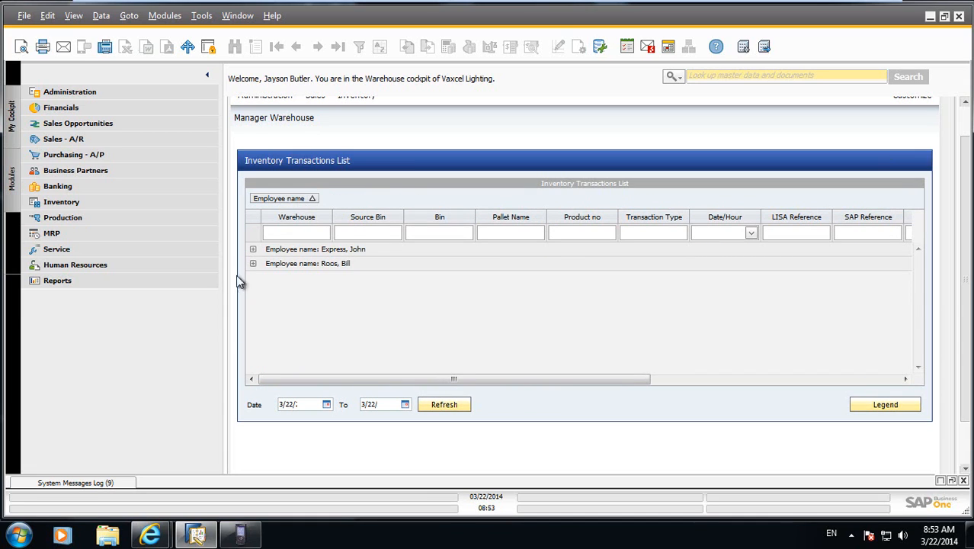
left_click(253, 265)
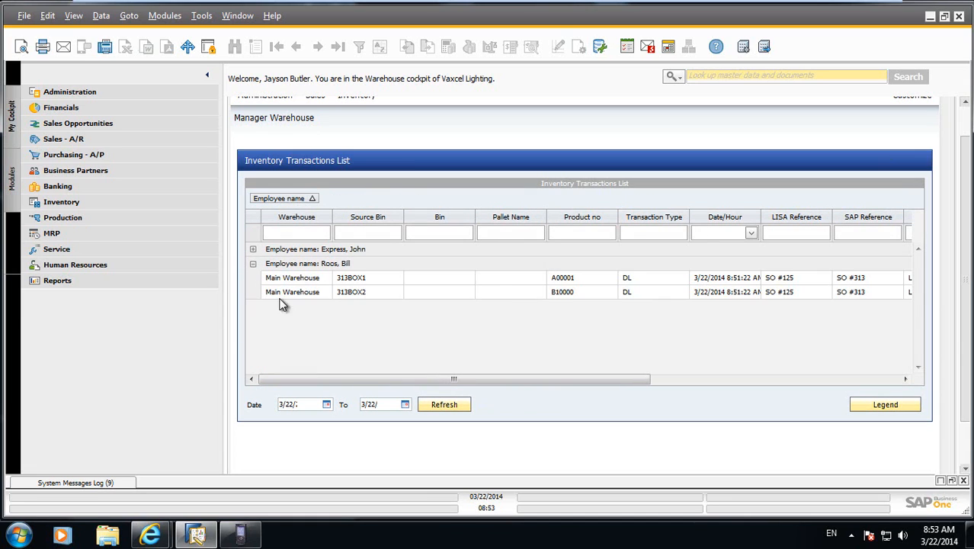
left_click(253, 250)
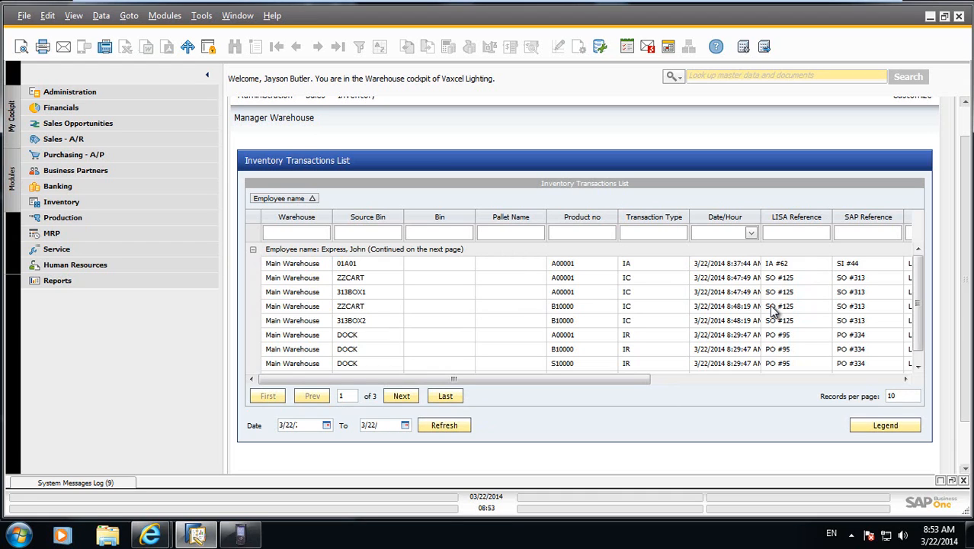
Ungroup the transactions by placing the Employee name column between Bin and Pallet Name, and examine the batch number and quantity columns.
left_click_drag(288, 200, 482, 229)
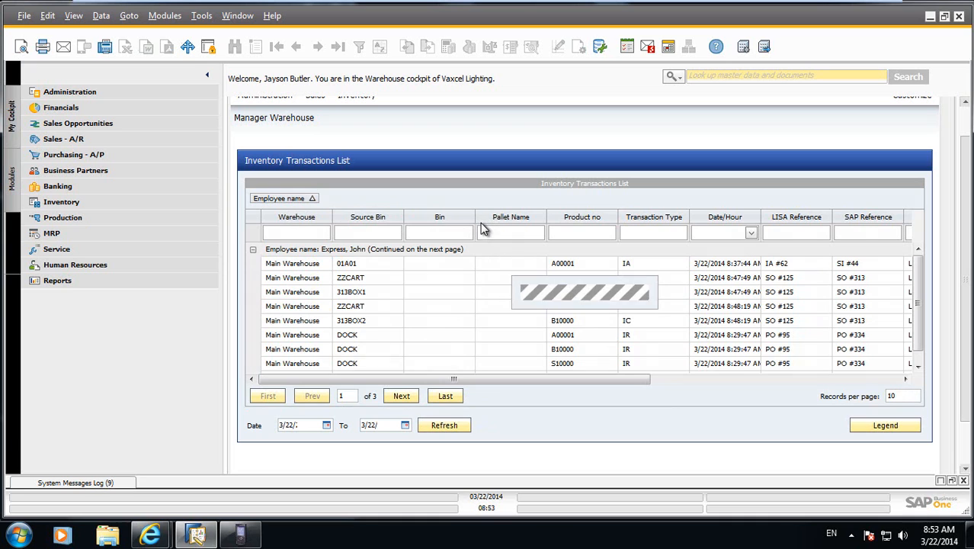
left_click_drag(626, 373, 832, 375)
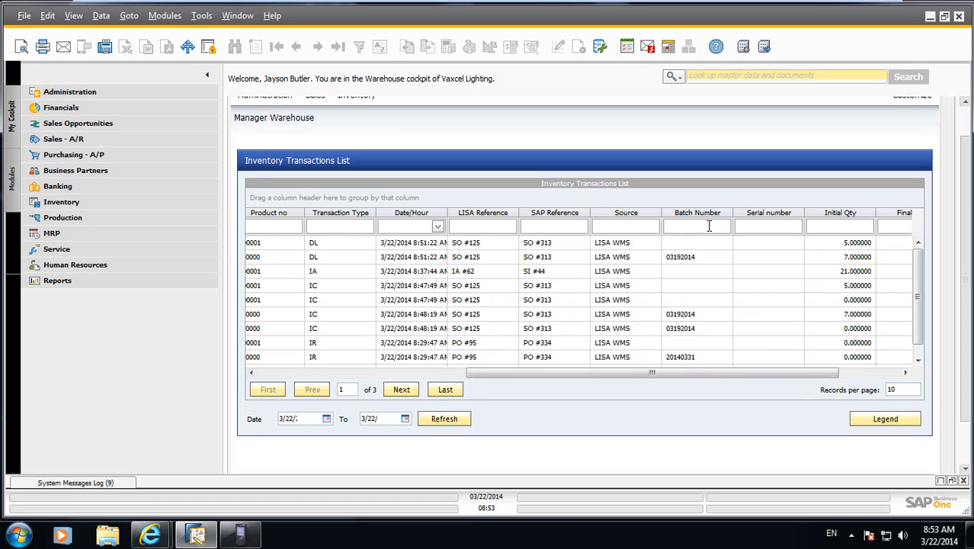
left_click_drag(665, 377, 446, 379)
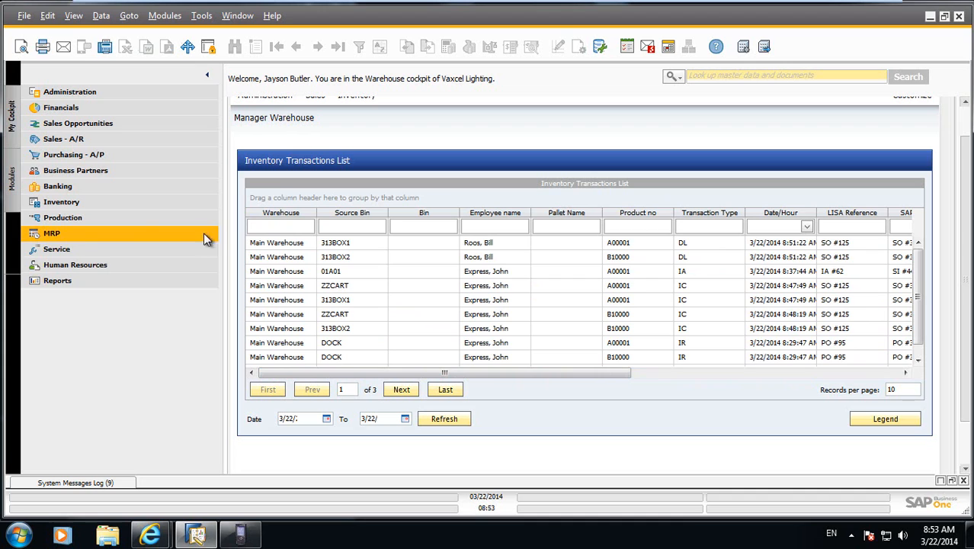
Open the Home cockpit to view the Warehouse performance report, and bring the handheld emulator back to the front.
left_click(13, 120)
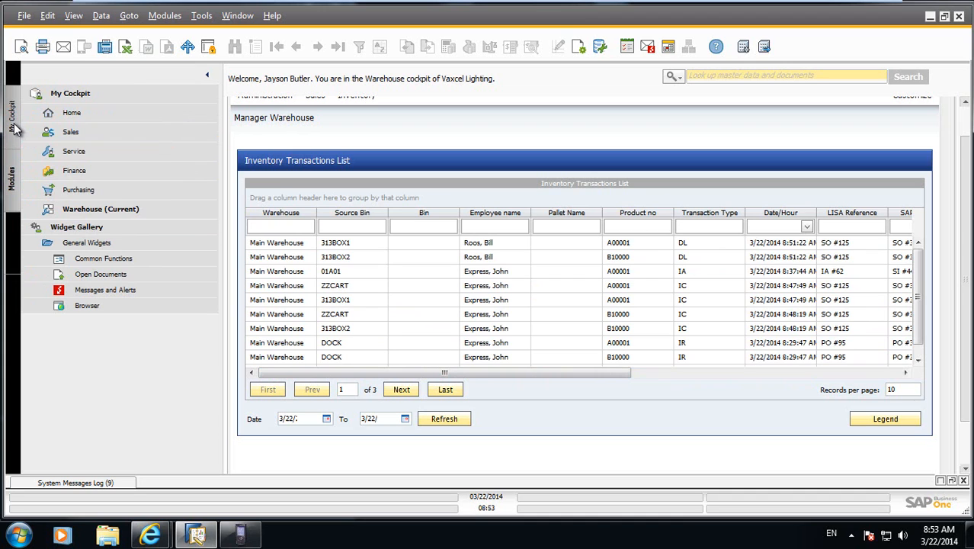
left_click(80, 118)
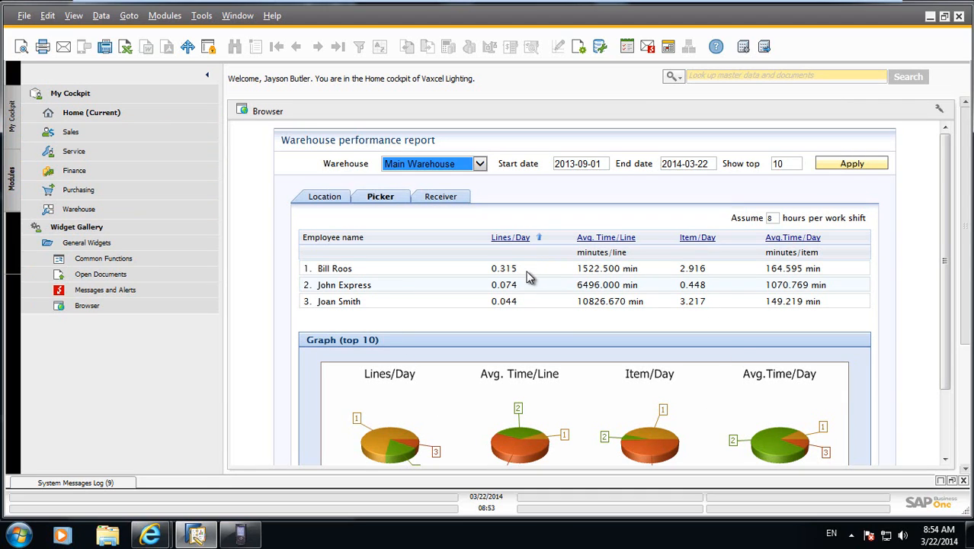
left_click(239, 536)
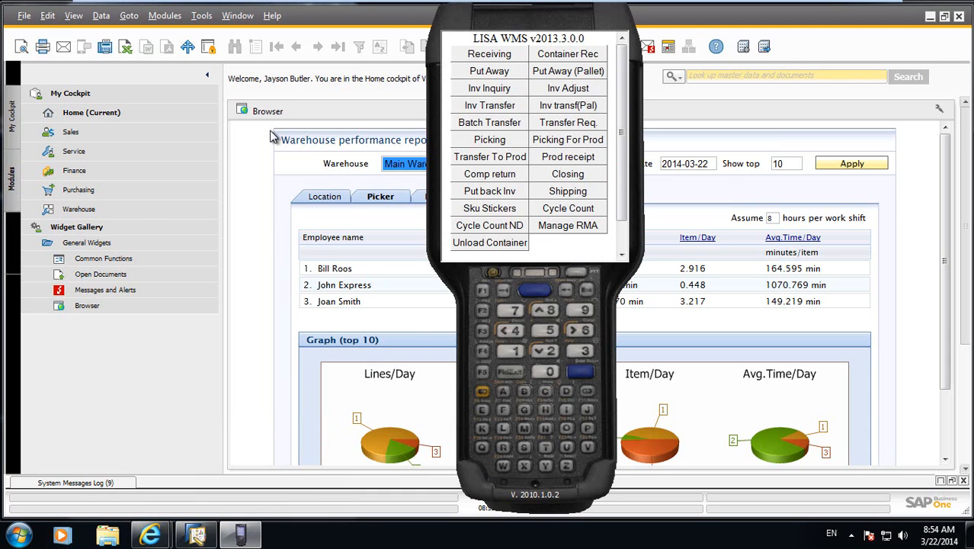